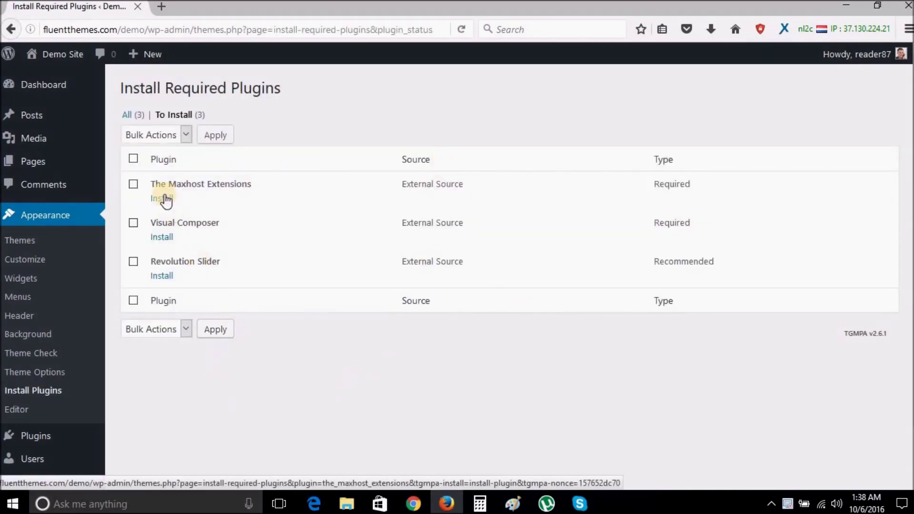
# Install the required plugins The Maxhost Extensions, Revolution Slider and Visual Composer, and return to the dashboard
pyautogui.click(163, 198)
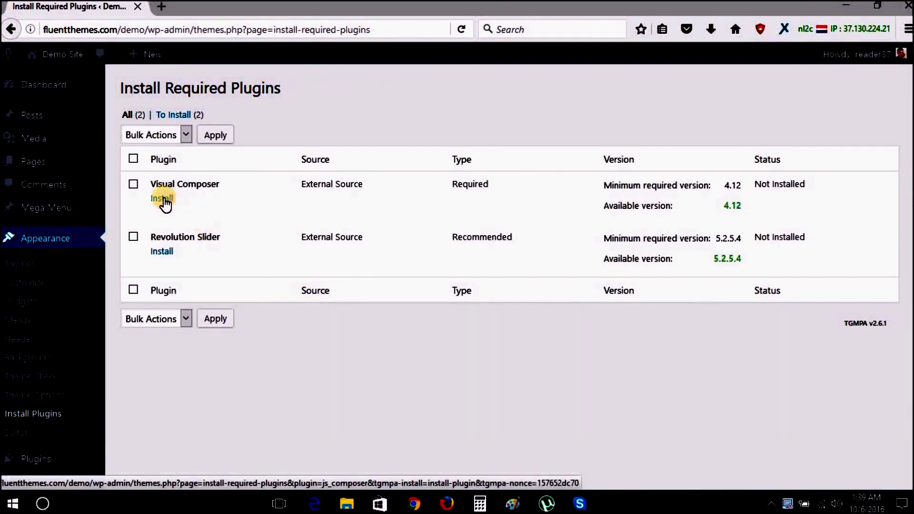
pyautogui.click(161, 252)
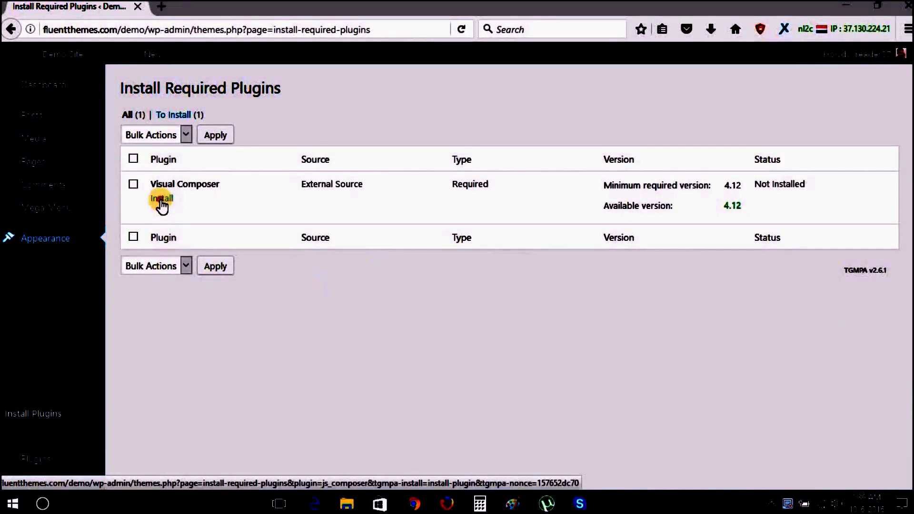
pyautogui.click(161, 200)
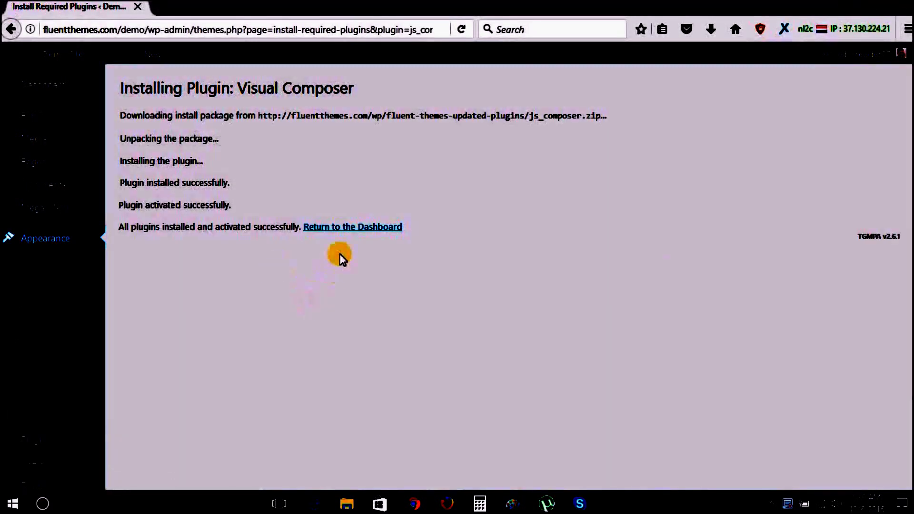
pyautogui.click(353, 227)
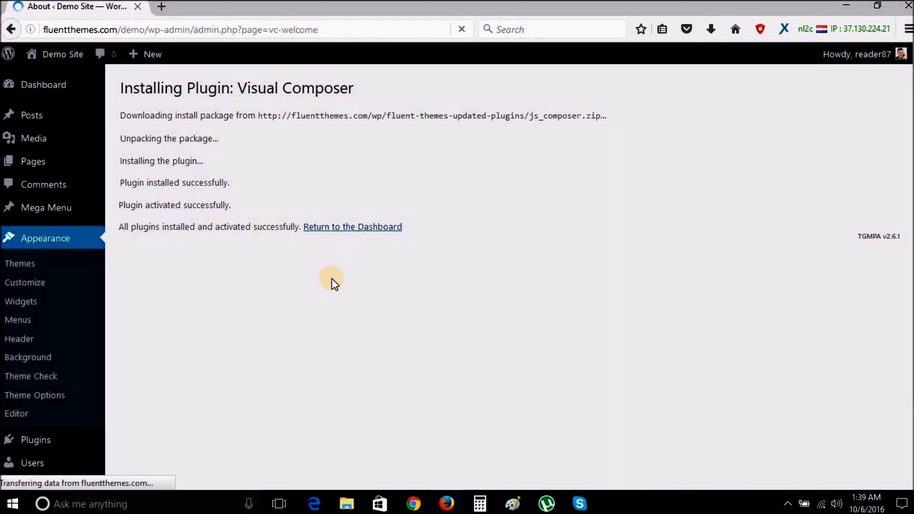
# Import home_style_1.zip from the theme package's Sliders folder into Slider Revolution, overwriting custom animations, navigations and static styles
pyautogui.moveTo(30, 312)
pyautogui.scroll(-5, 29, 312)
pyautogui.moveTo(57, 454)
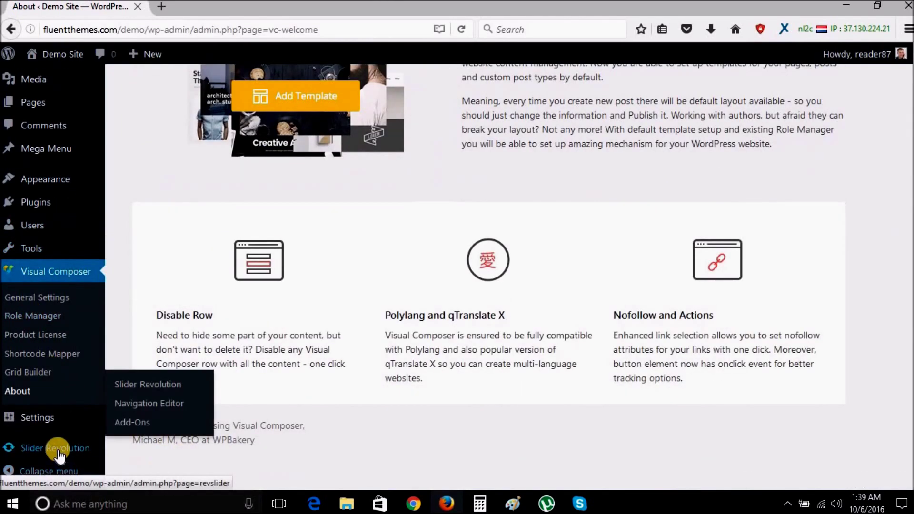
pyautogui.click(57, 451)
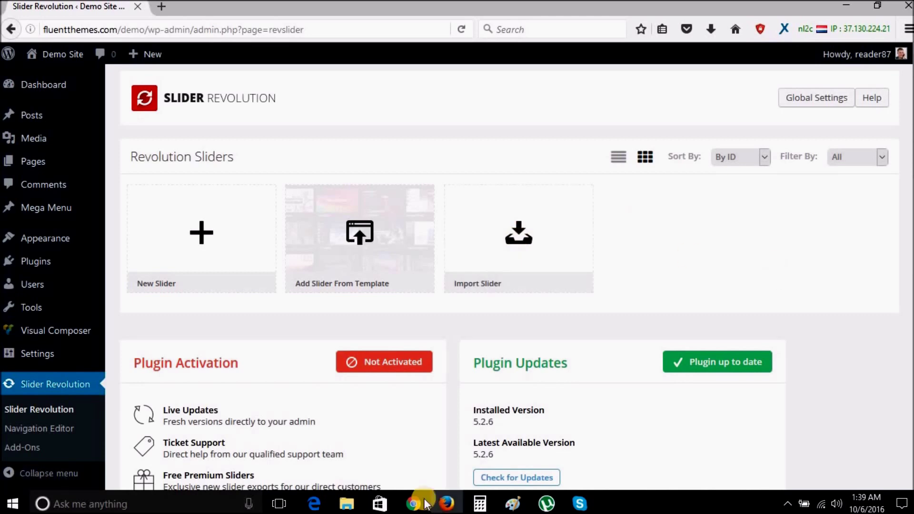
pyautogui.click(544, 236)
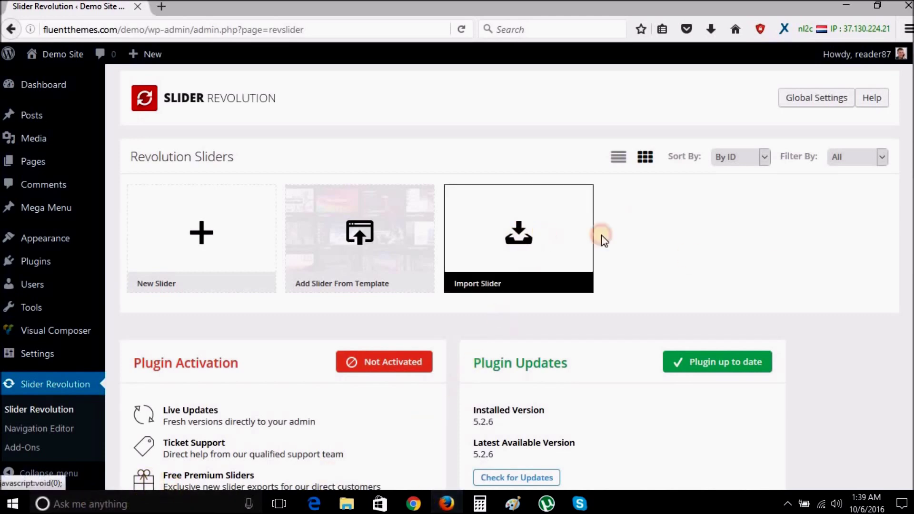
pyautogui.click(354, 300)
pyautogui.click(294, 215)
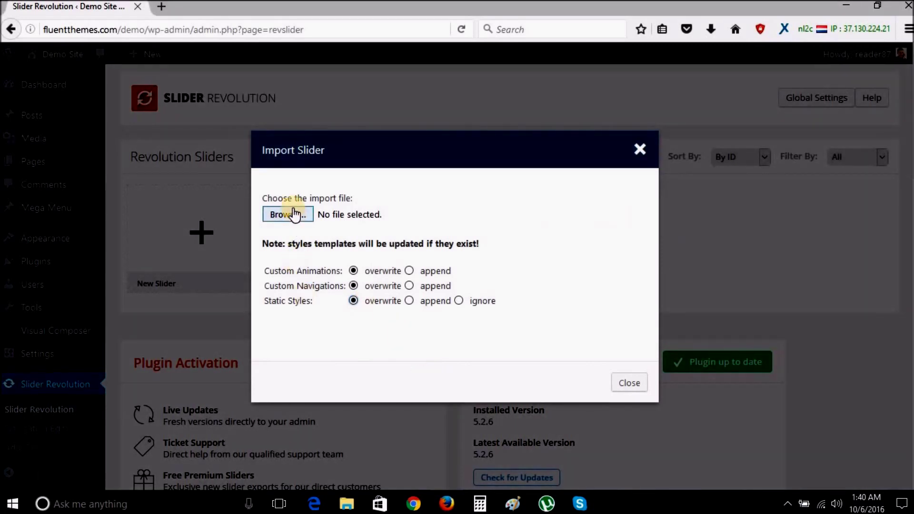
pyautogui.click(180, 117)
pyautogui.doubleClick(180, 118)
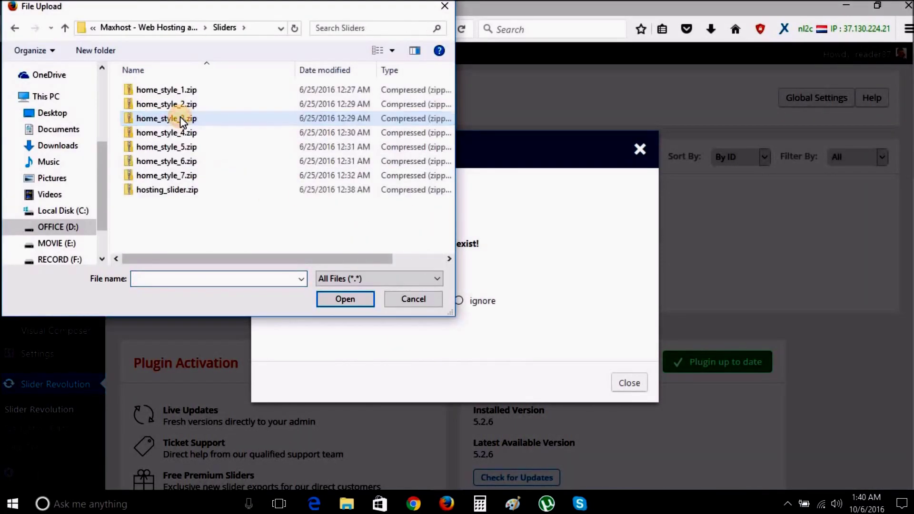
pyautogui.click(193, 88)
pyautogui.click(342, 298)
pyautogui.click(292, 346)
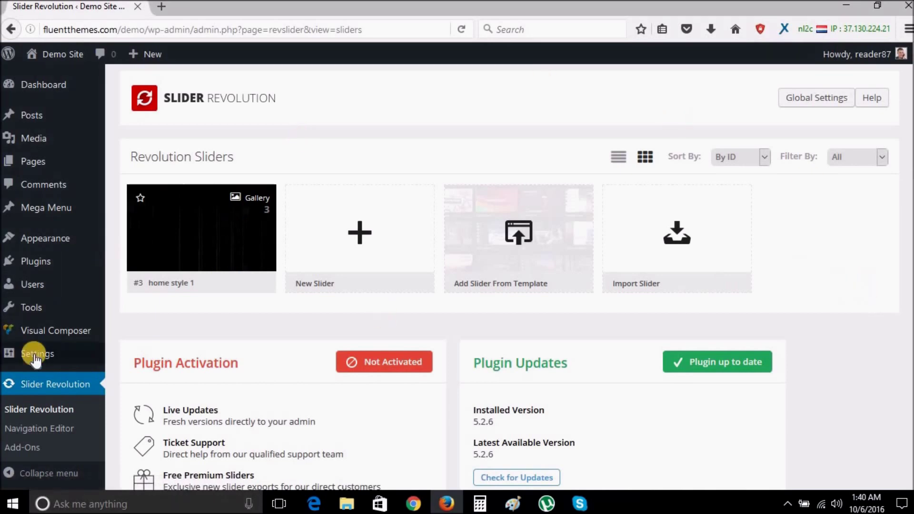
# Run the WordPress importer for posts, pages, comments, custom fields, categories and tags
pyautogui.moveTo(33, 351)
pyautogui.scroll(-5, 33, 351)
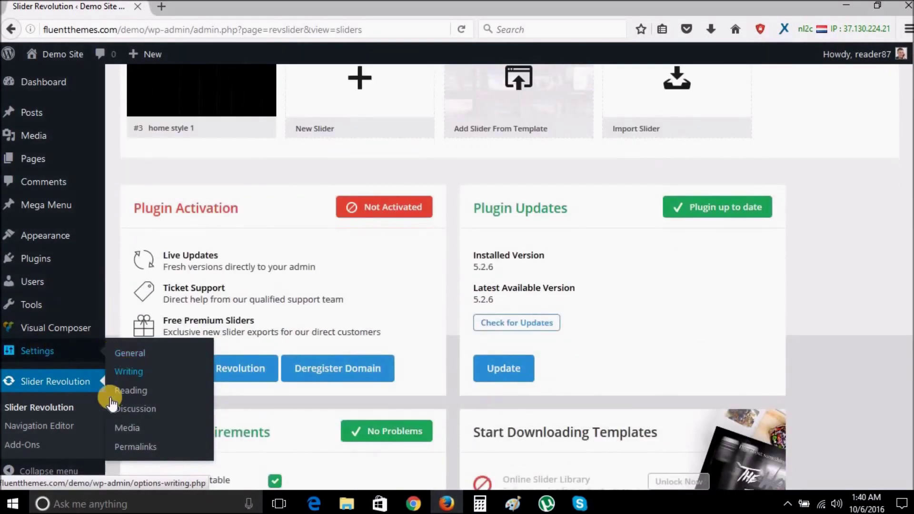
pyautogui.scroll(-3, 21, 438)
pyautogui.moveTo(31, 305)
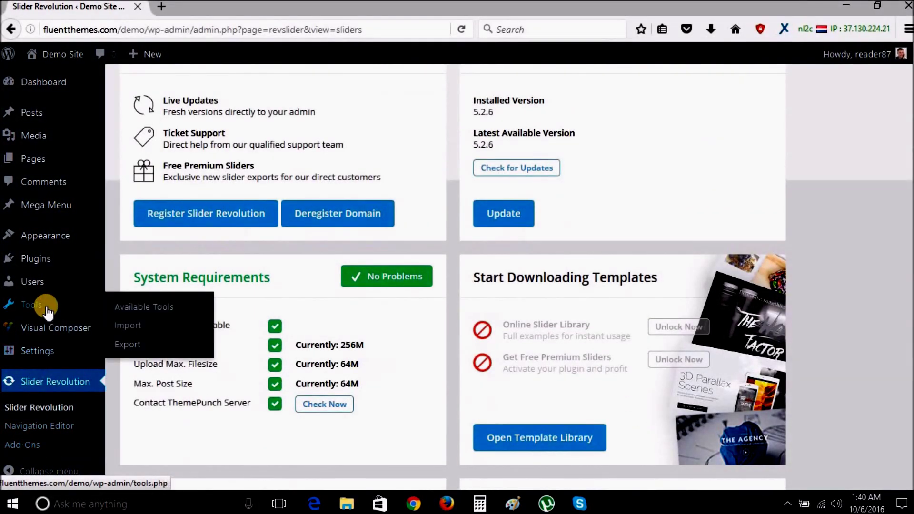
pyautogui.click(131, 327)
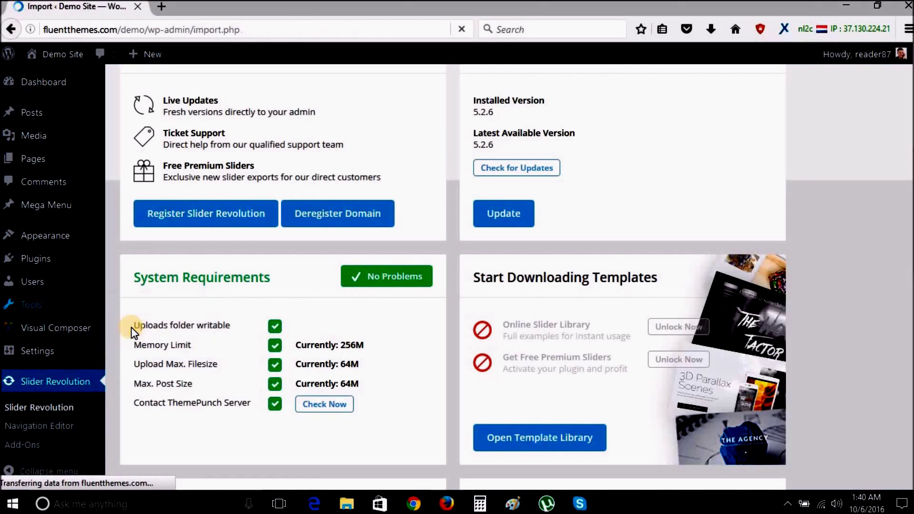
pyautogui.scroll(-3, 707, 299)
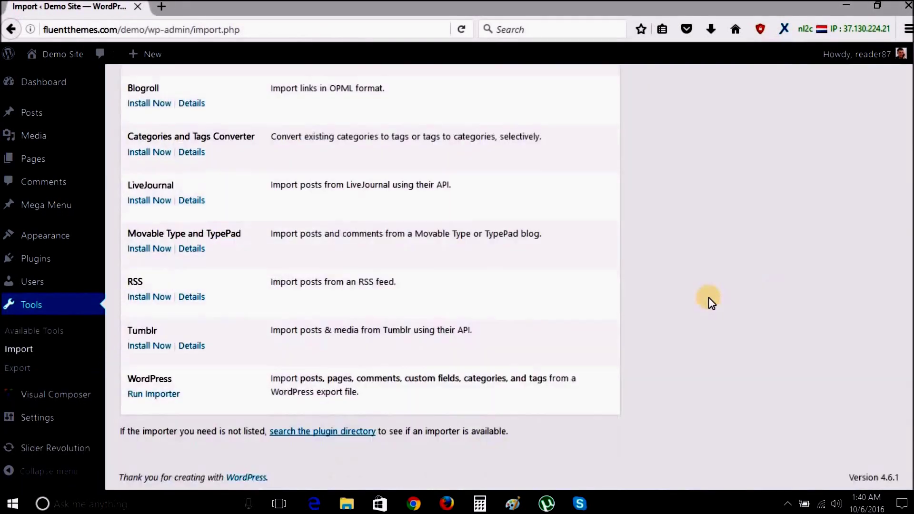
pyautogui.click(154, 397)
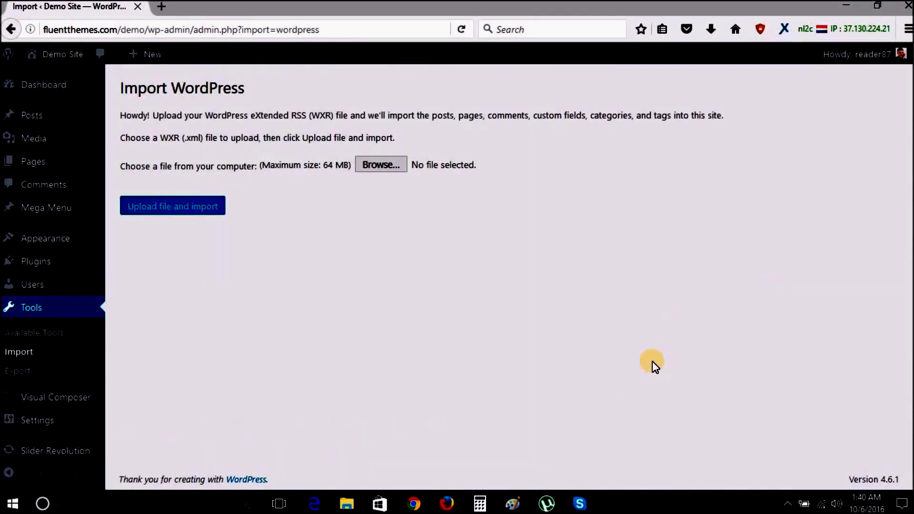
# Upload Maxhost_Demo_Data.xml from the Maxhost theme package folder as the import file
pyautogui.click(380, 166)
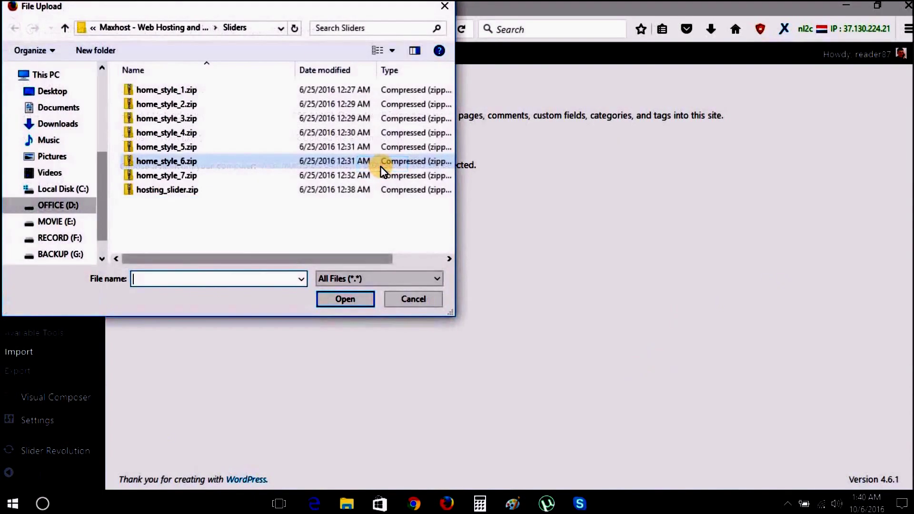
pyautogui.click(68, 29)
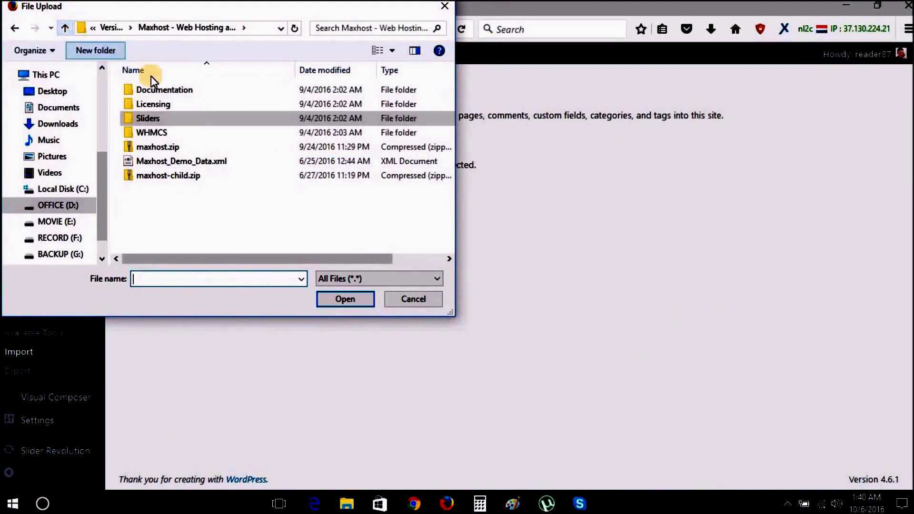
pyautogui.click(182, 165)
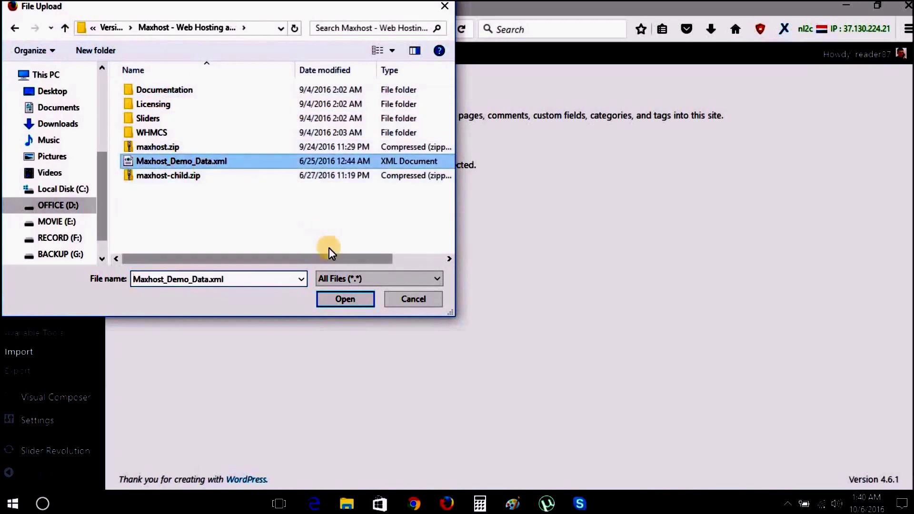
pyautogui.click(342, 301)
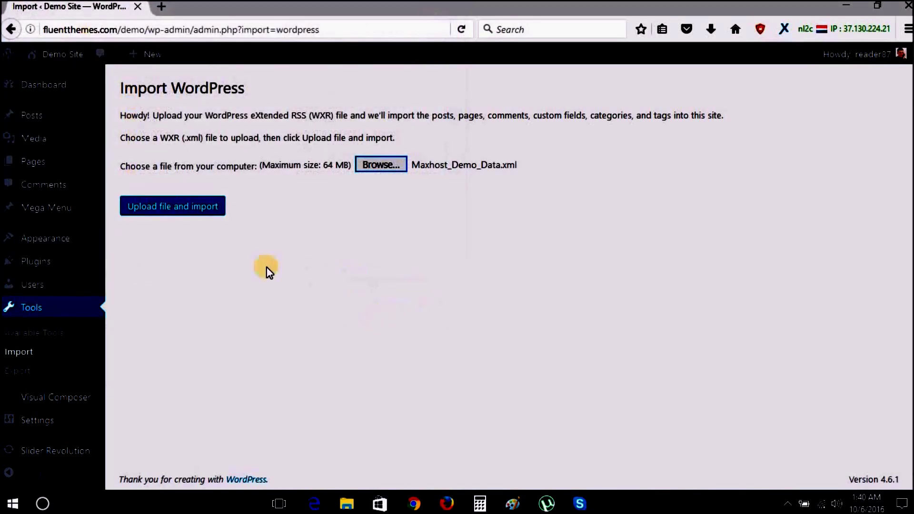
pyautogui.click(174, 213)
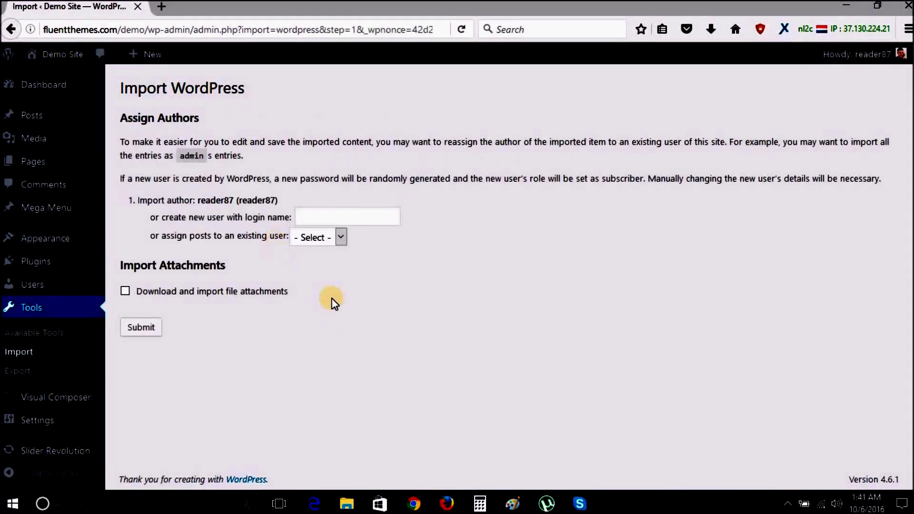
# Assign the imported posts to the existing user, include file attachments, submit the import and return to the dashboard
pyautogui.click(332, 237)
pyautogui.click(324, 270)
pyautogui.click(130, 292)
pyautogui.click(143, 334)
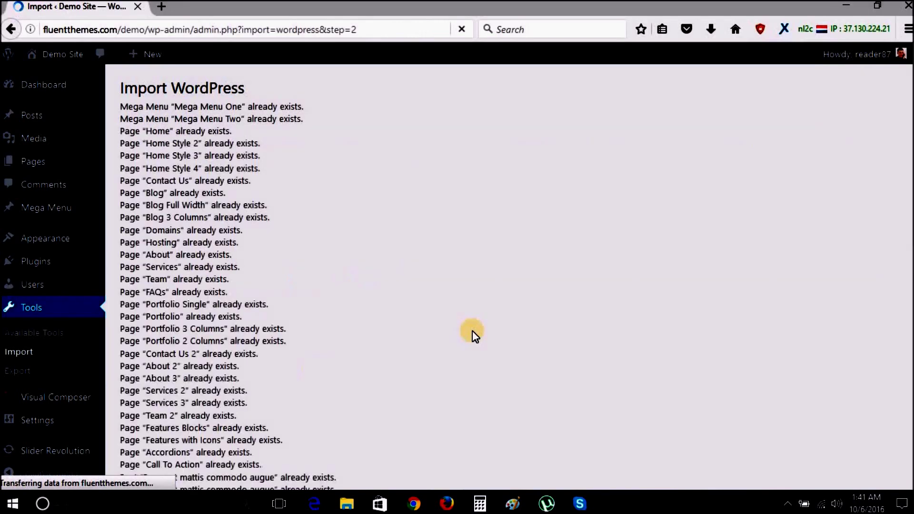
pyautogui.scroll(-10, 190, 433)
pyautogui.click(176, 410)
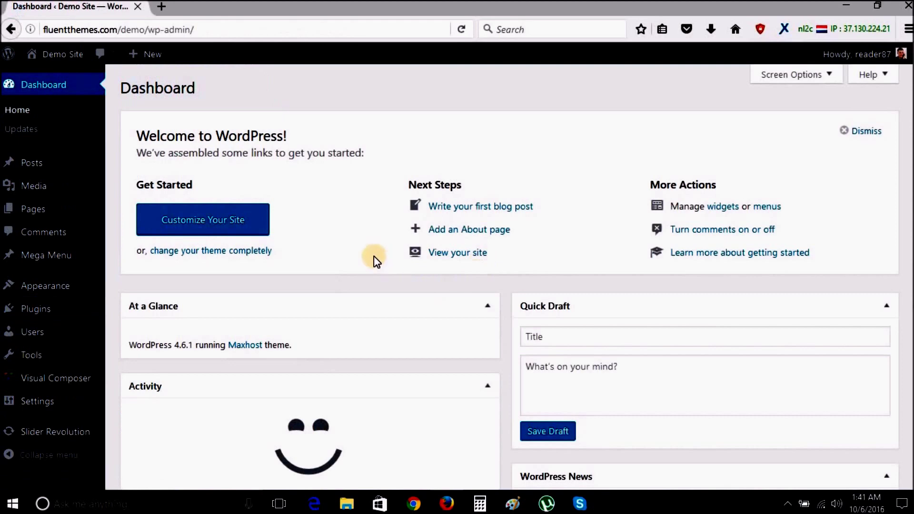
# In the reading settings, make the front page display a static page and choose Home for it
pyautogui.scroll(-5, 343, 267)
pyautogui.moveTo(39, 207)
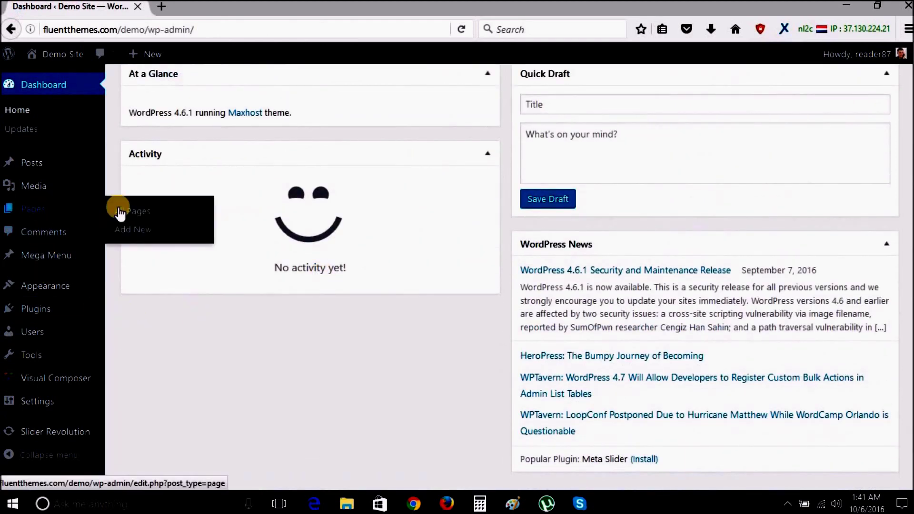
pyautogui.moveTo(48, 400)
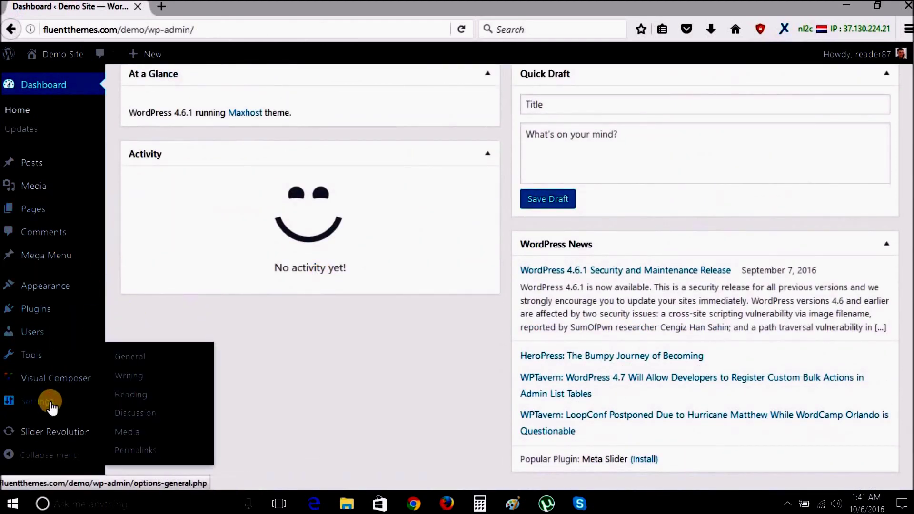
pyautogui.click(130, 402)
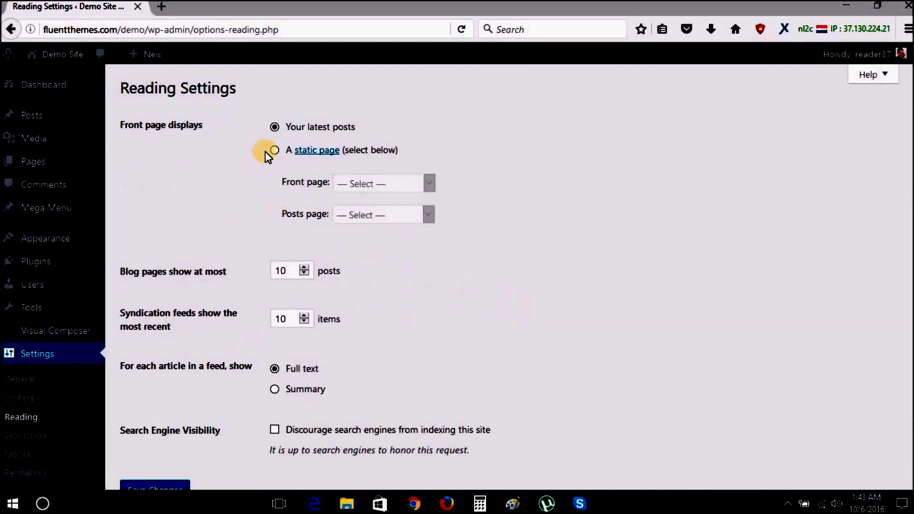
pyautogui.click(275, 151)
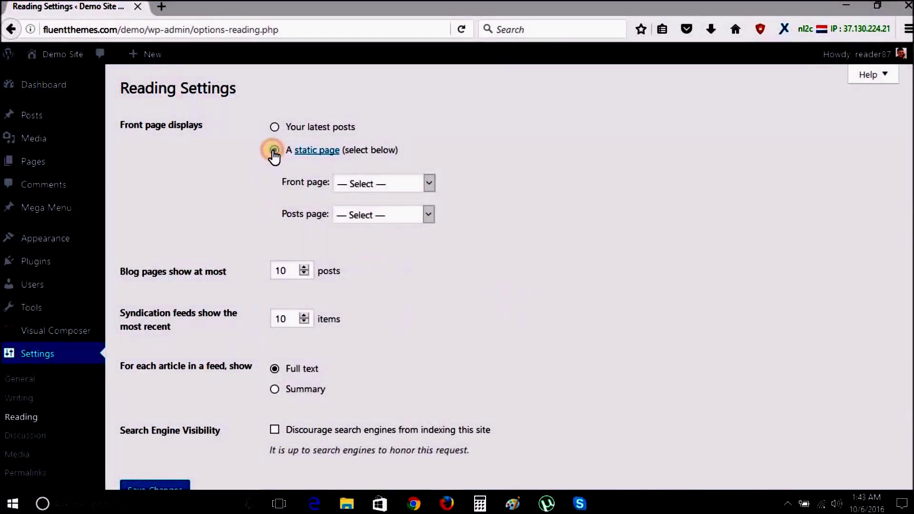
pyautogui.click(376, 182)
pyautogui.scroll(-2, 387, 321)
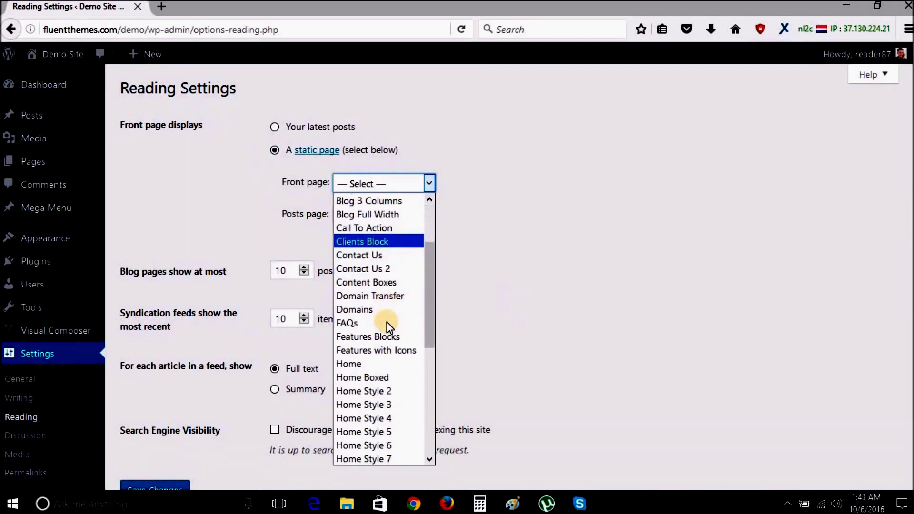
pyautogui.scroll(-2, 389, 357)
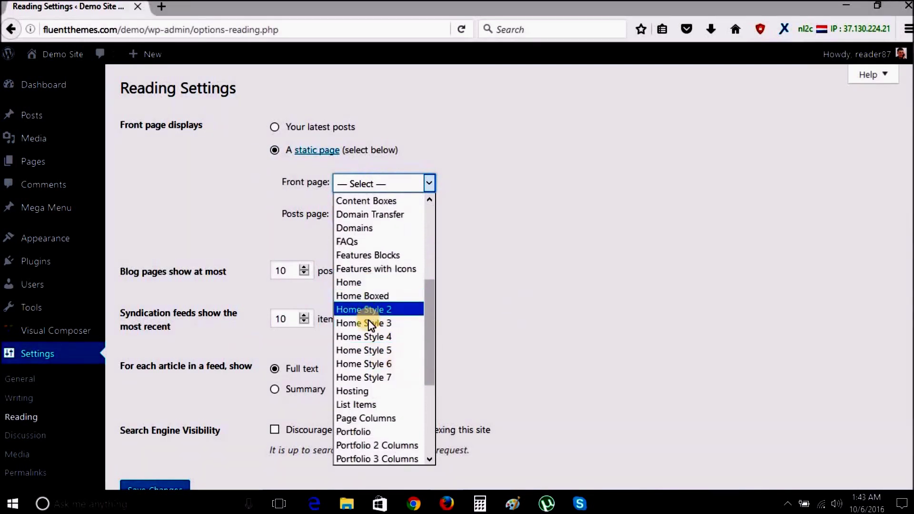
pyautogui.click(368, 282)
# Set the posts page to Blog and save the reading settings
pyautogui.click(389, 215)
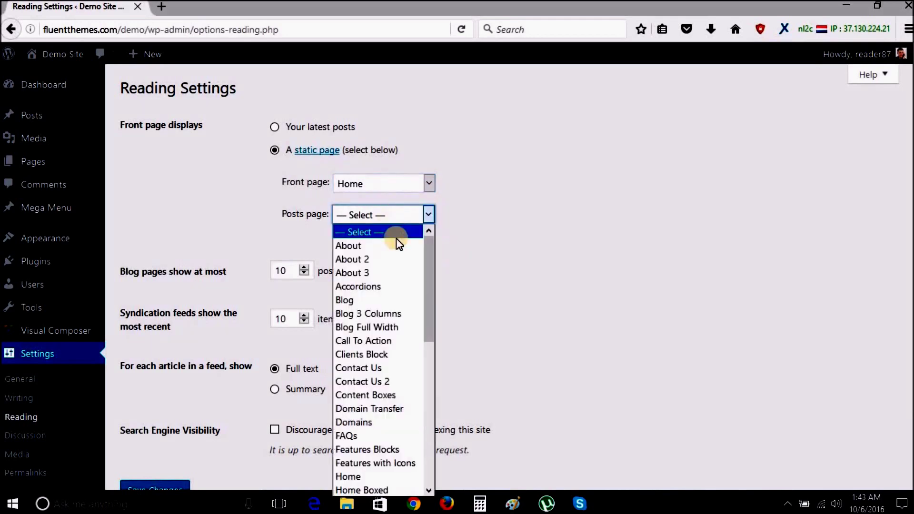
pyautogui.click(382, 301)
pyautogui.scroll(-3, 452, 291)
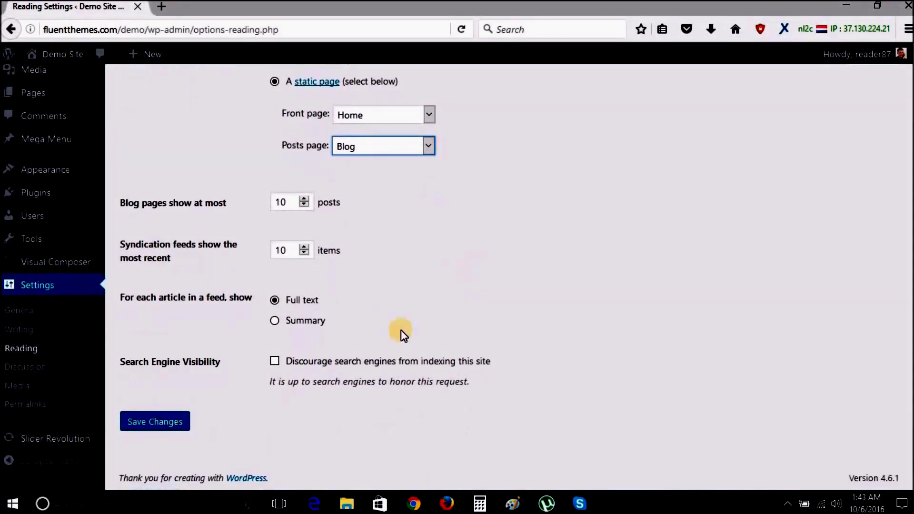
pyautogui.click(176, 421)
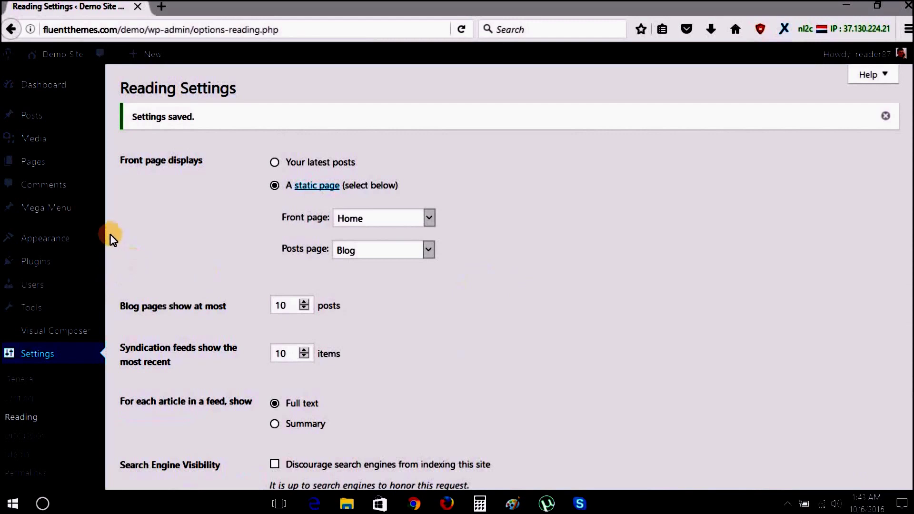
# Open the live site in a new browser tab and examine the imported home page's slider and content sections
pyautogui.scroll(-2, 167, 260)
pyautogui.scroll(2, 172, 256)
pyautogui.moveTo(62, 55)
pyautogui.click(49, 84)
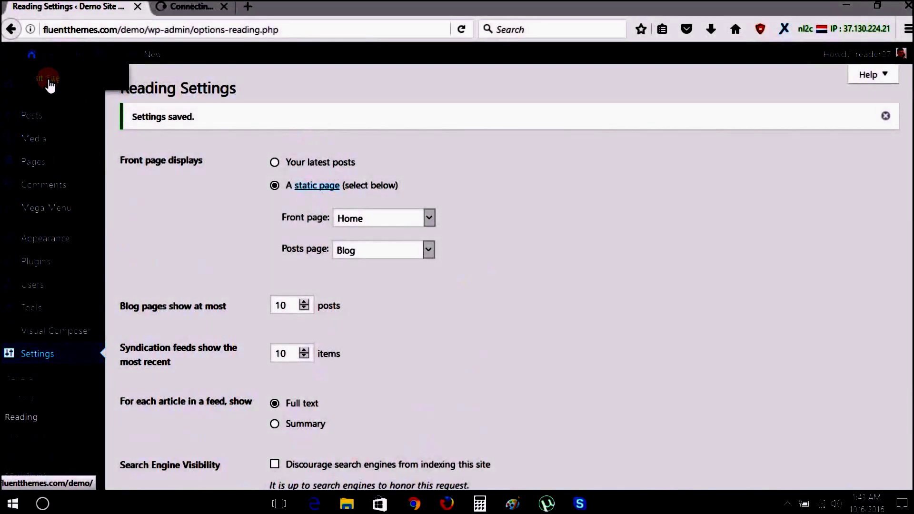
pyautogui.click(208, 10)
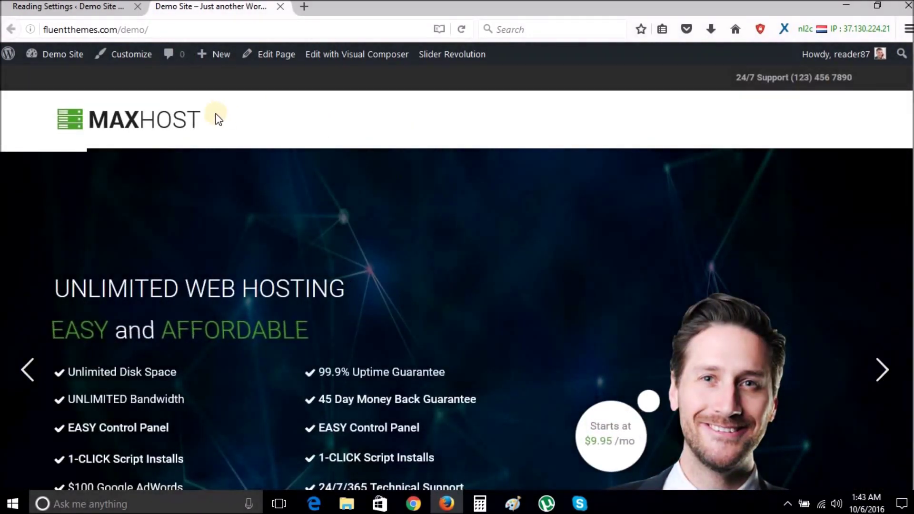
pyautogui.scroll(-10, 542, 306)
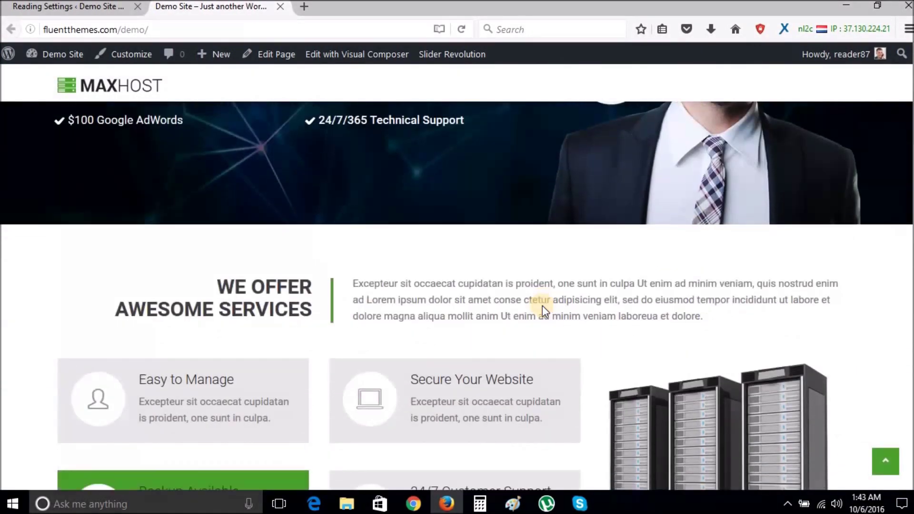
pyautogui.scroll(-10, 445, 302)
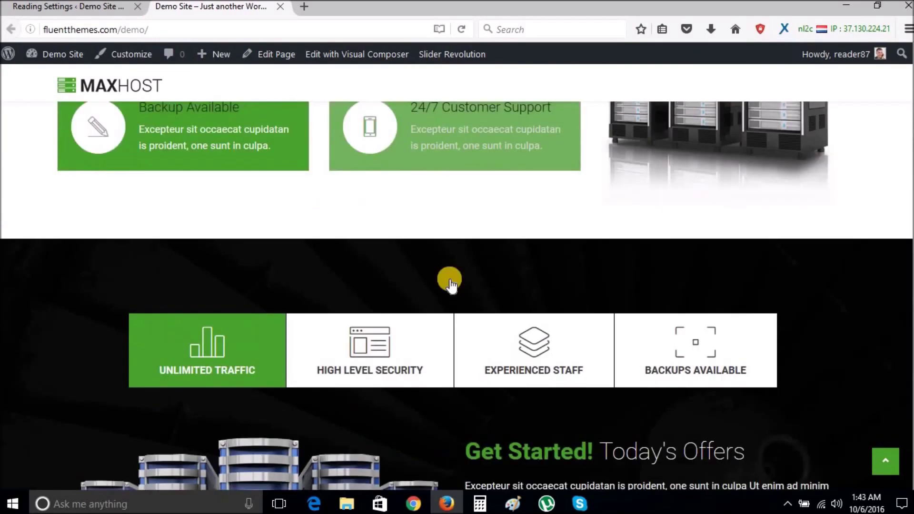
# Examine the remaining home page sections, from the hosting plans down to the footer columns, and return to the page top
pyautogui.scroll(-10, 450, 279)
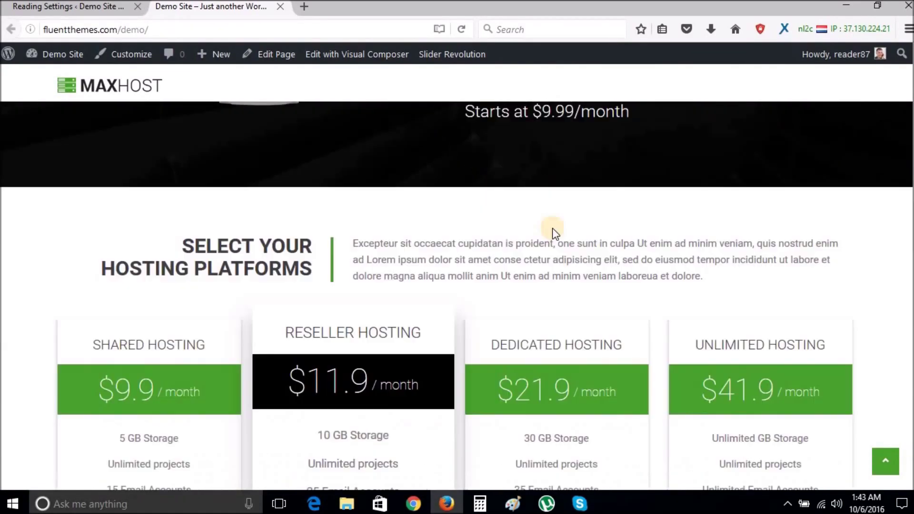
pyautogui.scroll(-10, 554, 227)
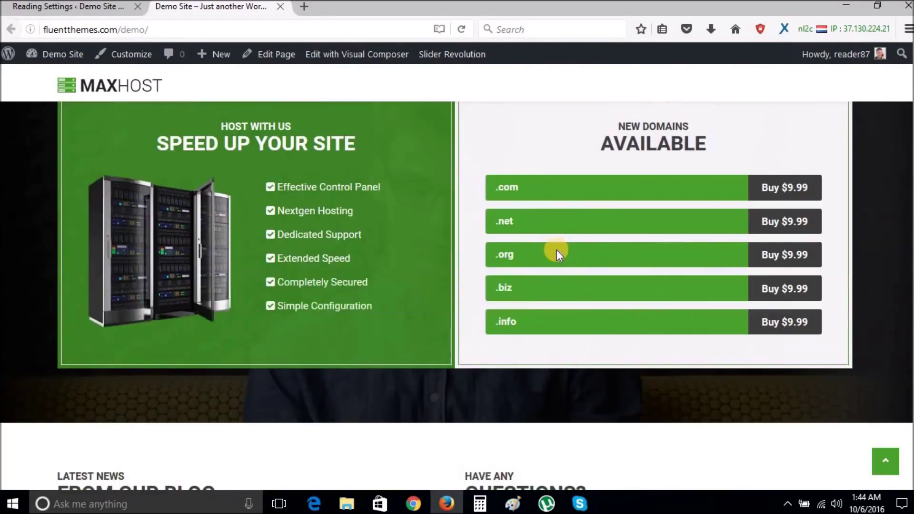
pyautogui.scroll(-10, 556, 250)
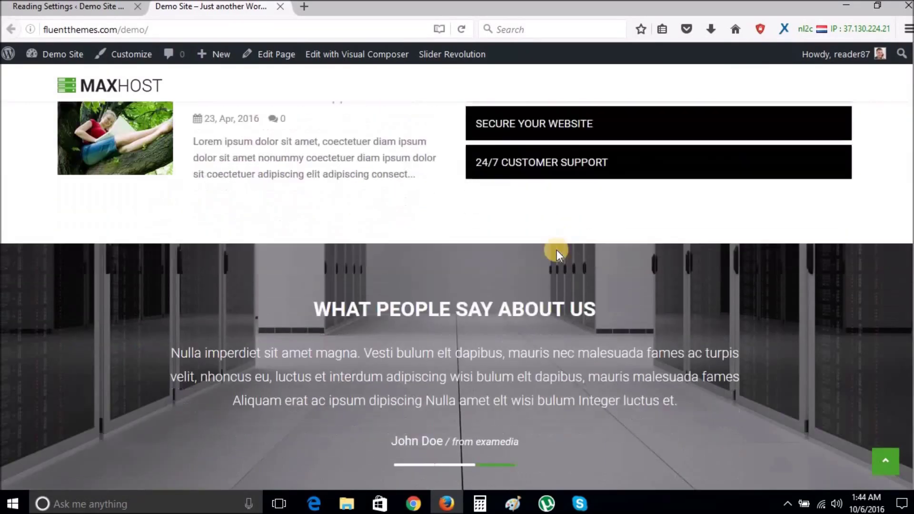
pyautogui.scroll(-6, 556, 250)
pyautogui.scroll(5, 453, 295)
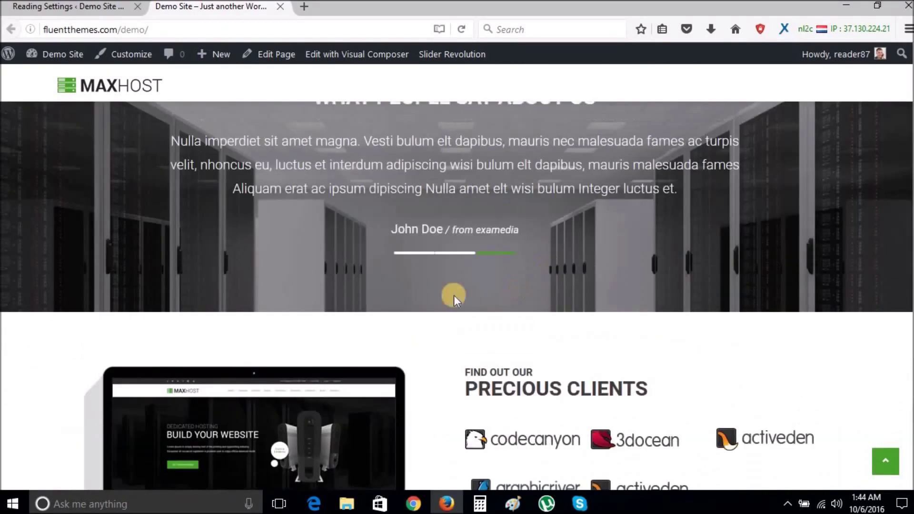
pyautogui.scroll(-8, 520, 333)
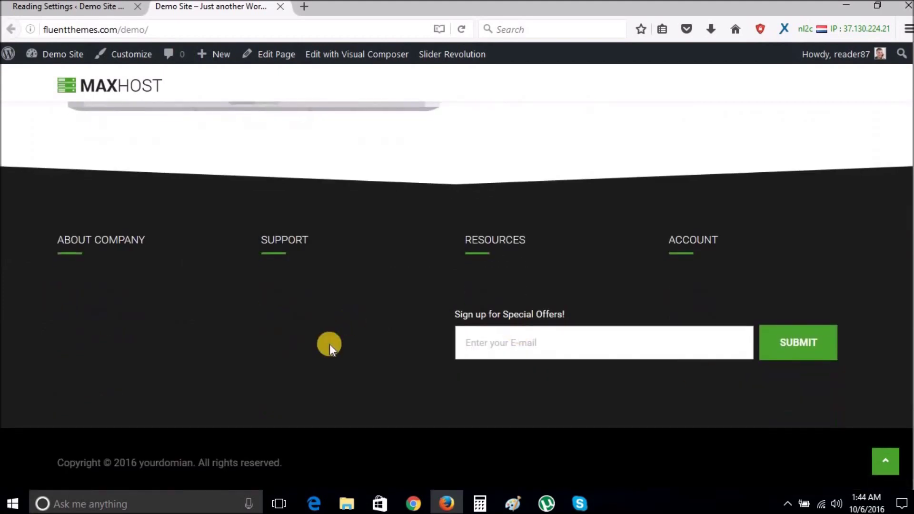
pyautogui.click(887, 460)
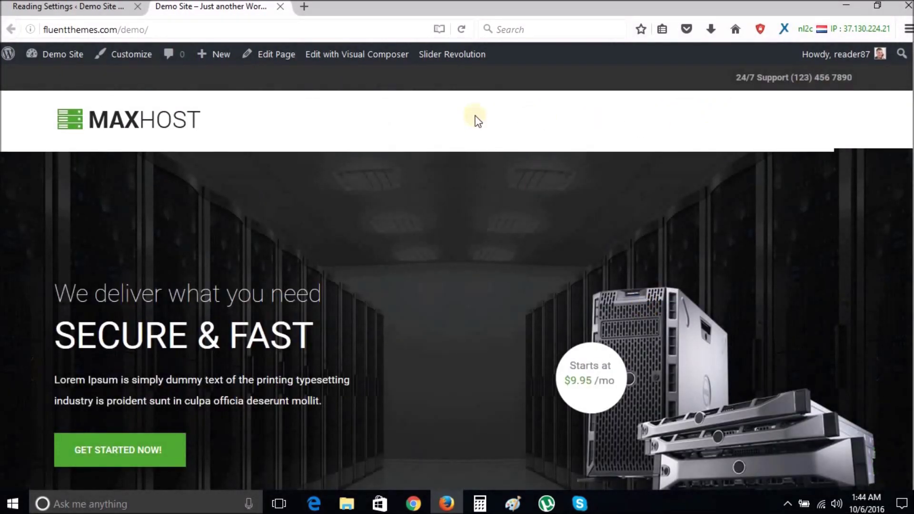
# Open the menu editor in the site's admin dashboard and assign the Main Menu to the Main Menu theme location
pyautogui.click(67, 7)
pyautogui.moveTo(51, 238)
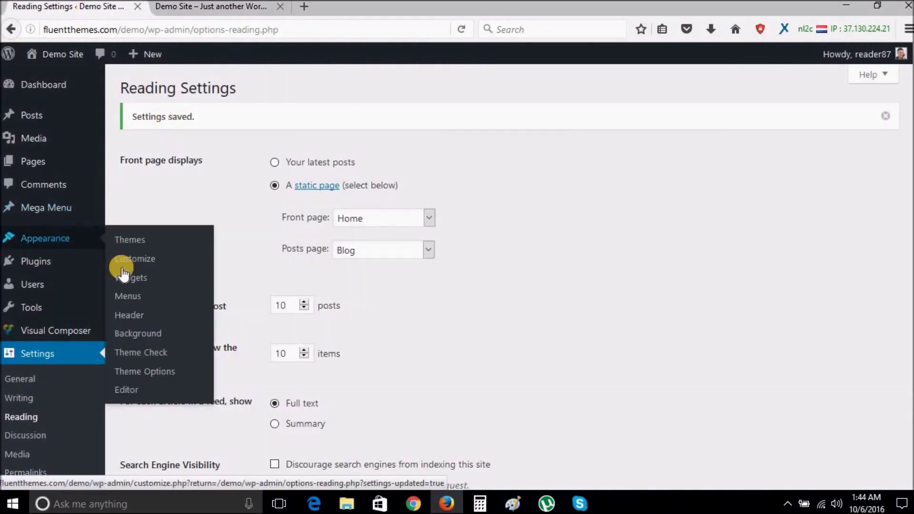
pyautogui.click(133, 295)
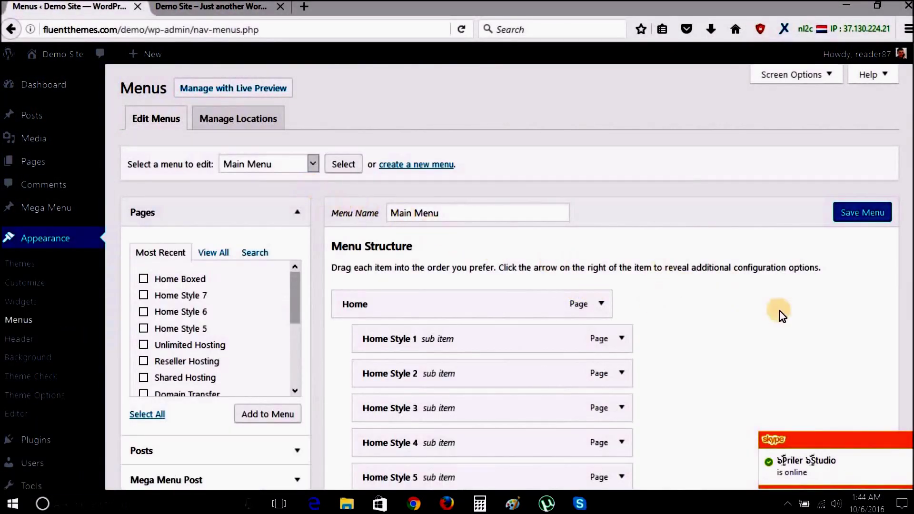
pyautogui.scroll(-20, 783, 315)
pyautogui.scroll(-20, 784, 312)
pyautogui.scroll(-15, 782, 307)
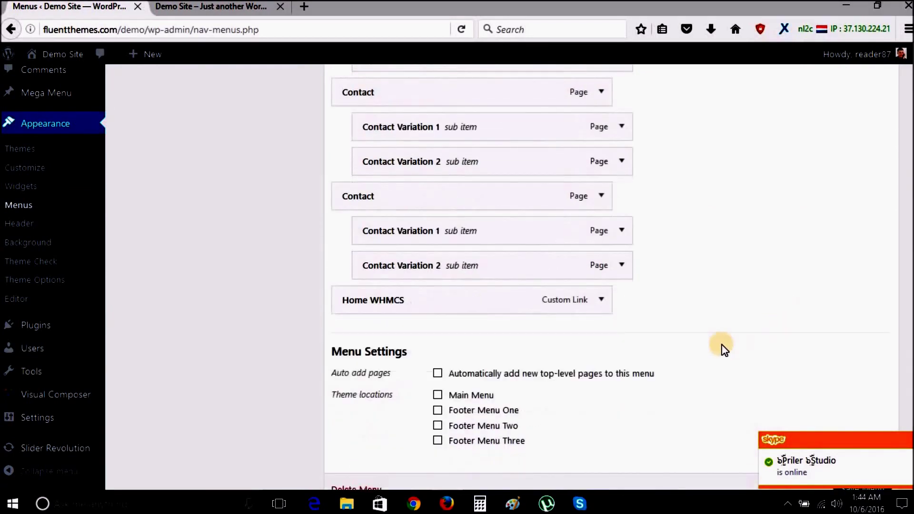
pyautogui.scroll(-3, 722, 352)
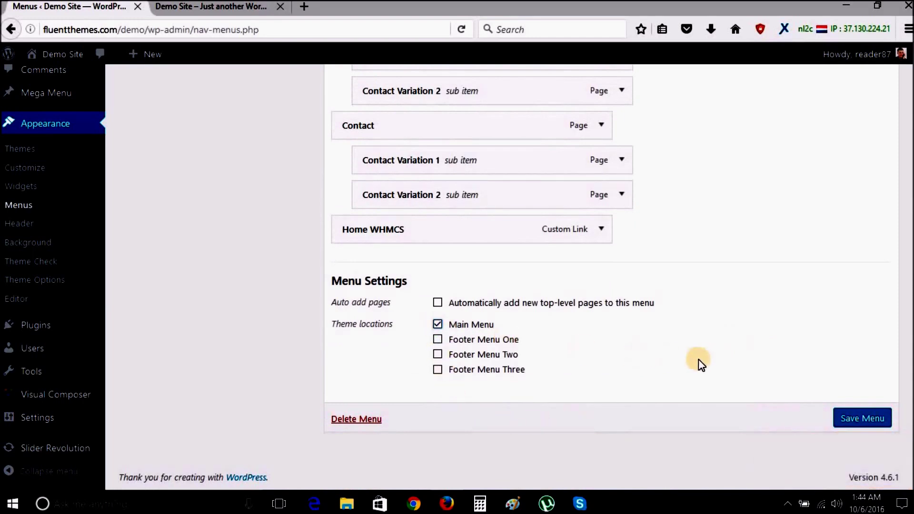
# Remove the duplicate top-level Home WHMCS custom link from the end of the Main Menu structure
pyautogui.scroll(3, 702, 365)
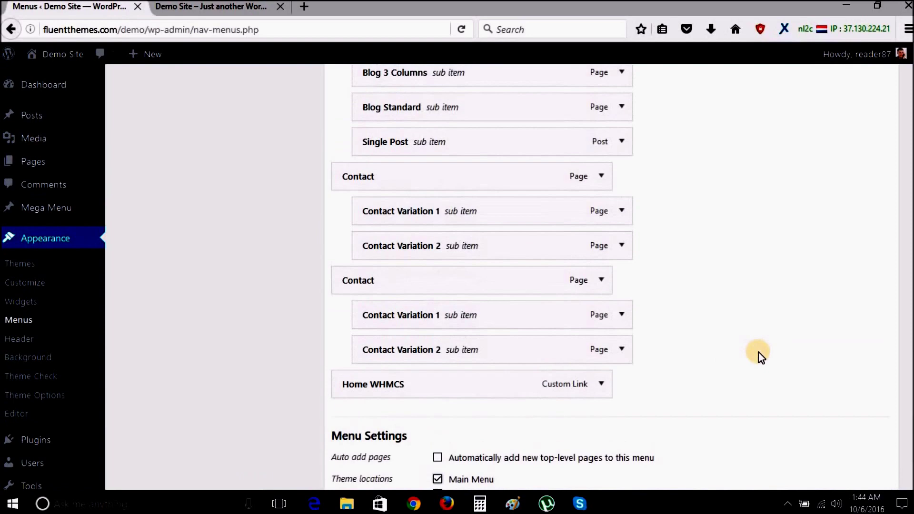
pyautogui.click(603, 385)
pyautogui.scroll(-3, 606, 390)
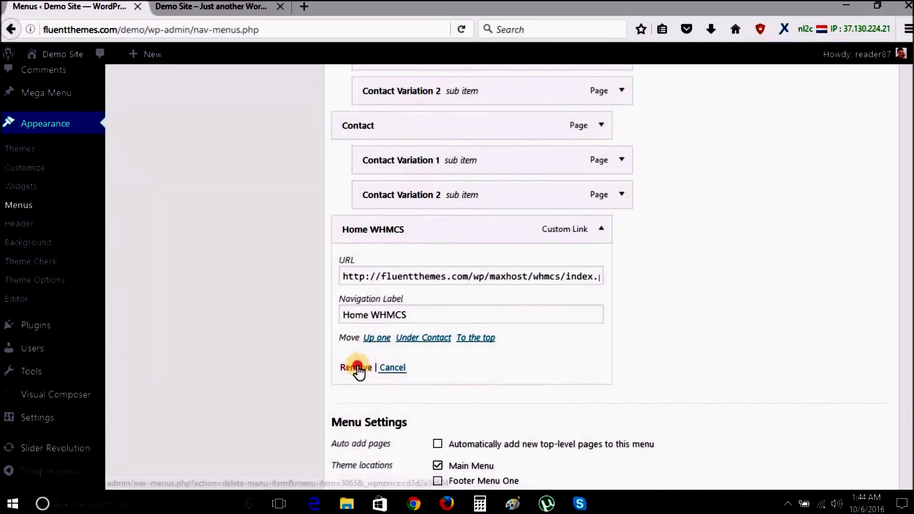
pyautogui.click(356, 368)
pyautogui.scroll(5, 794, 330)
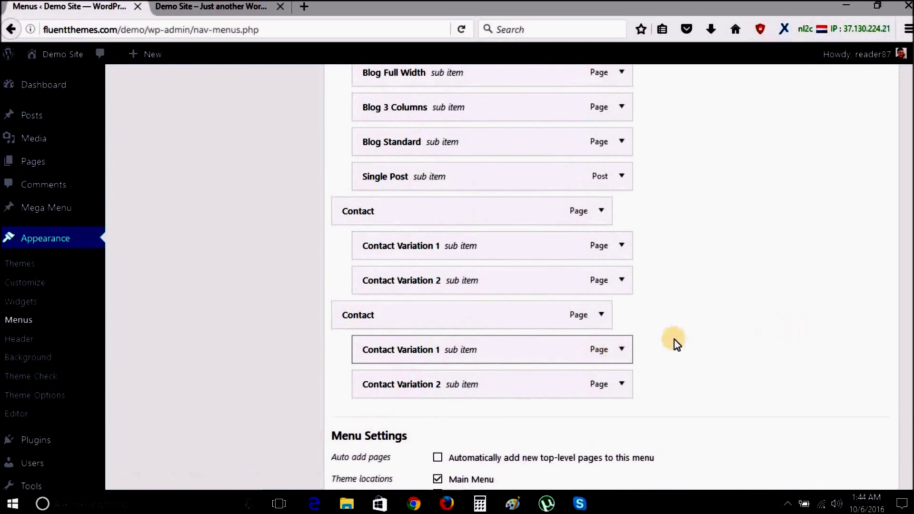
# Check the Main Menu structure for remaining duplicate items and save the menu
pyautogui.scroll(5, 753, 332)
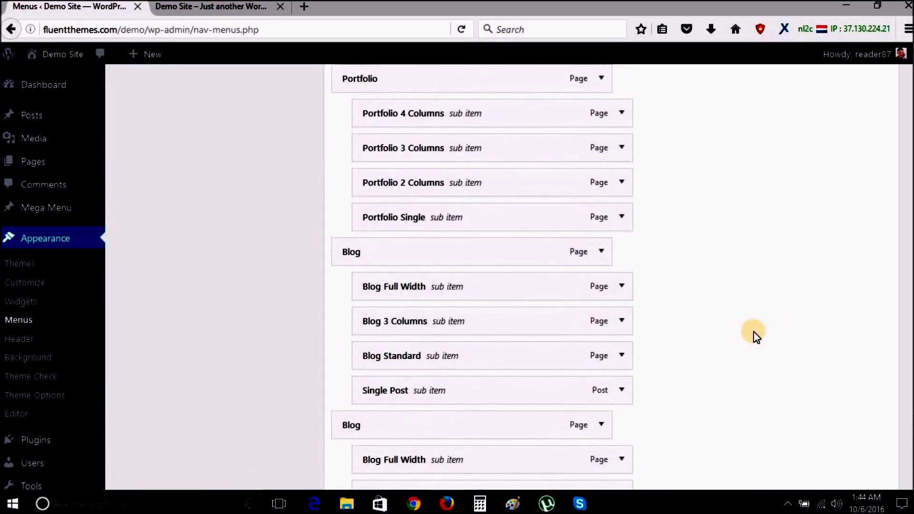
pyautogui.scroll(2, 754, 332)
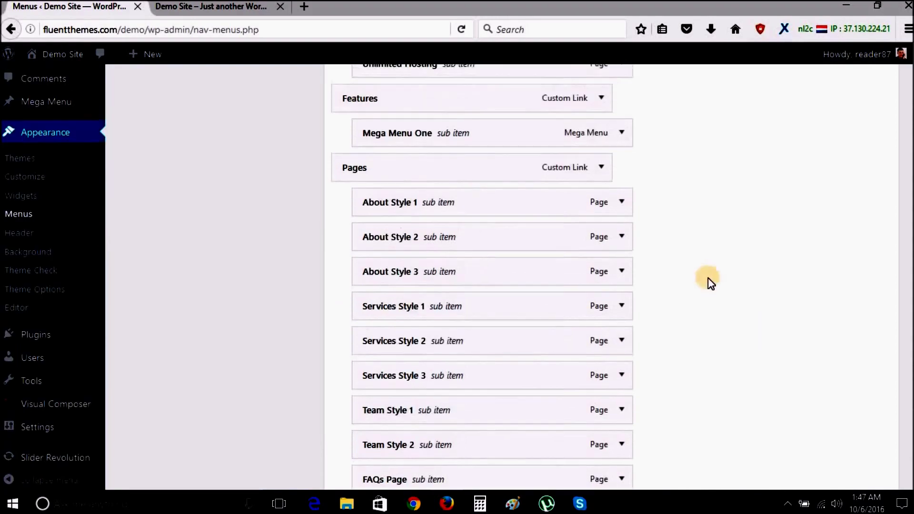
pyautogui.scroll(10, 710, 279)
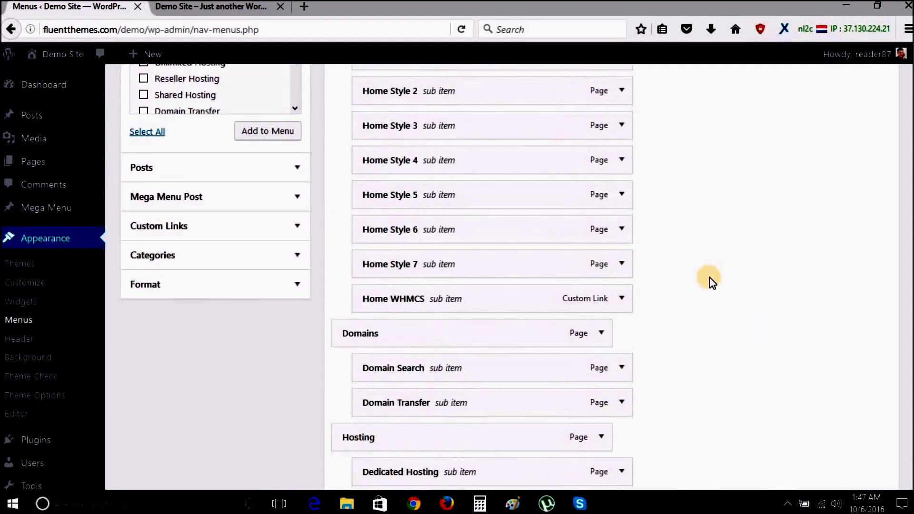
pyautogui.scroll(5, 709, 280)
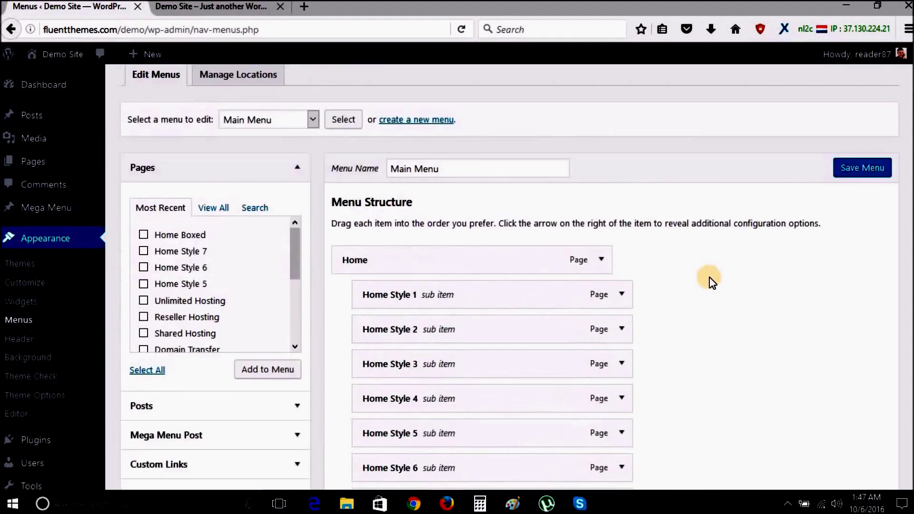
pyautogui.scroll(-20, 711, 279)
pyautogui.scroll(-2, 715, 286)
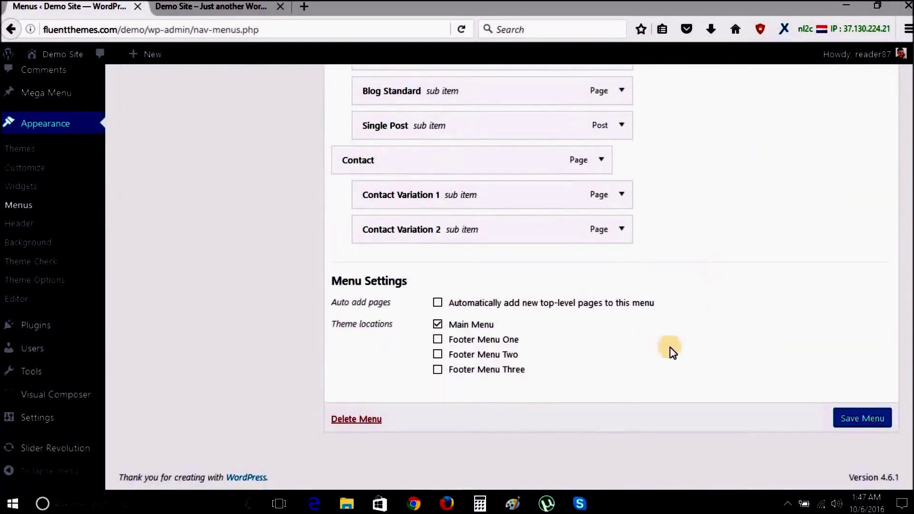
pyautogui.click(867, 420)
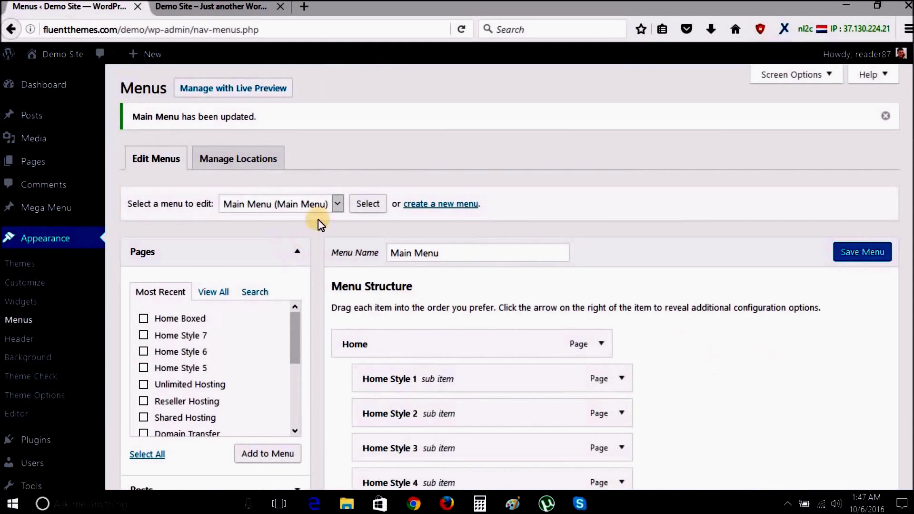
# Select Footer Menu One for editing, assign it to the Footer Menu One theme location and save it
pyautogui.click(326, 208)
pyautogui.click(321, 217)
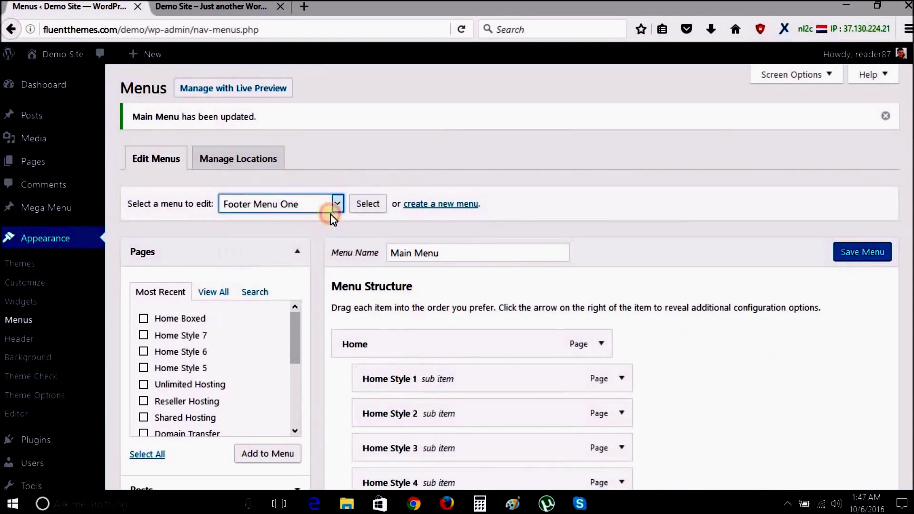
pyautogui.click(370, 204)
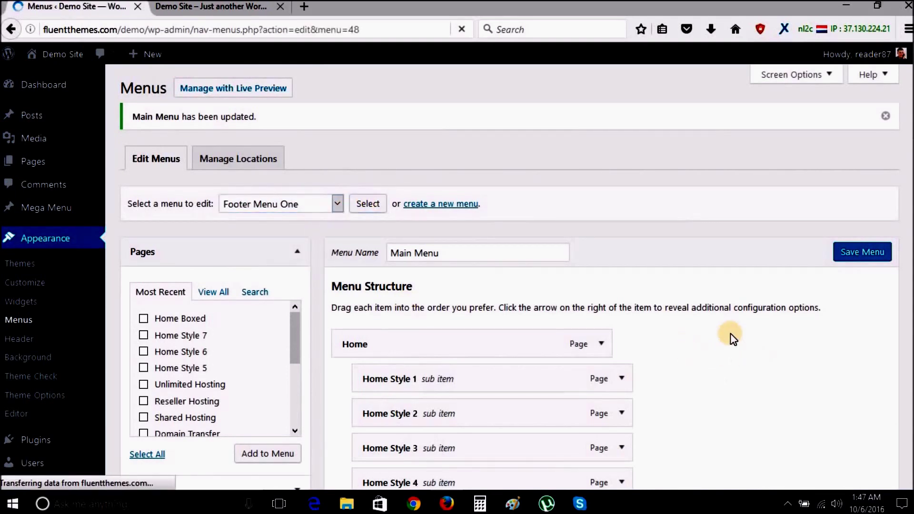
pyautogui.scroll(-3, 737, 333)
pyautogui.scroll(-2, 737, 333)
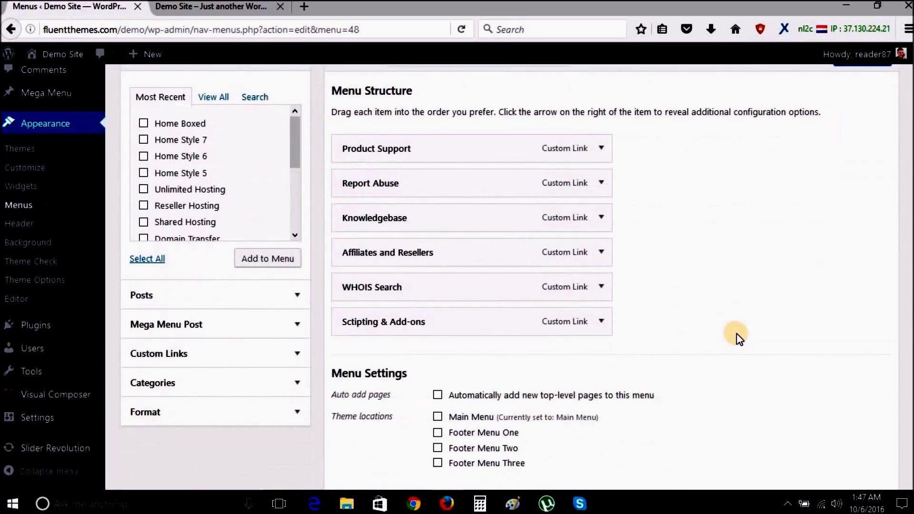
pyautogui.click(439, 340)
pyautogui.click(871, 418)
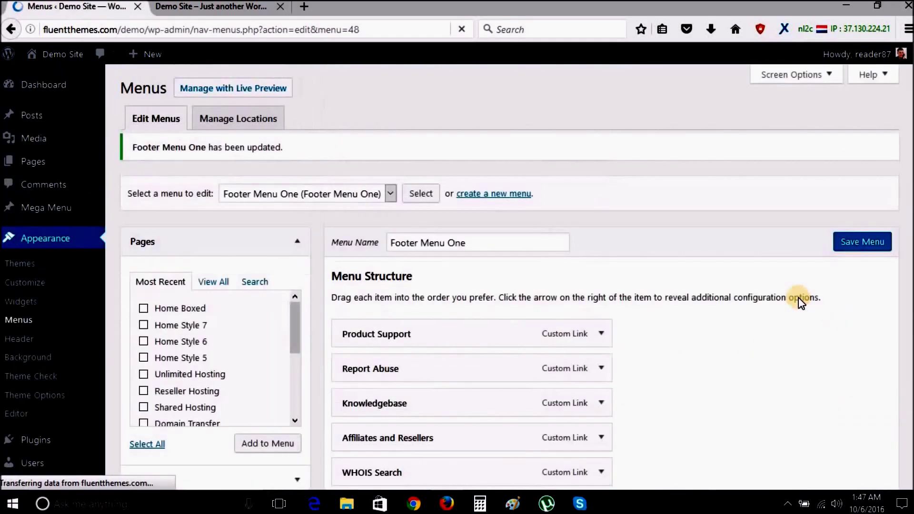
# Select Footer Menu Two for editing, assign it to the Footer Menu Two theme location and save it
pyautogui.click(358, 203)
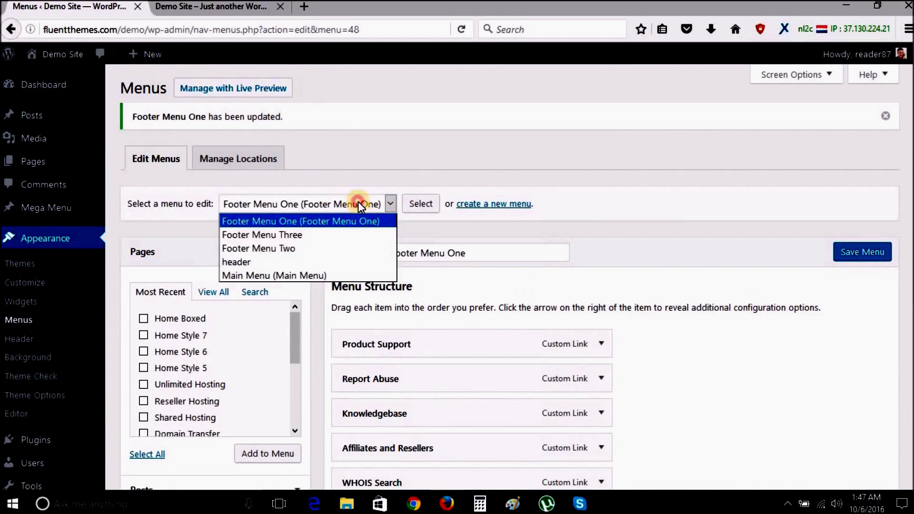
pyautogui.click(320, 244)
pyautogui.click(421, 204)
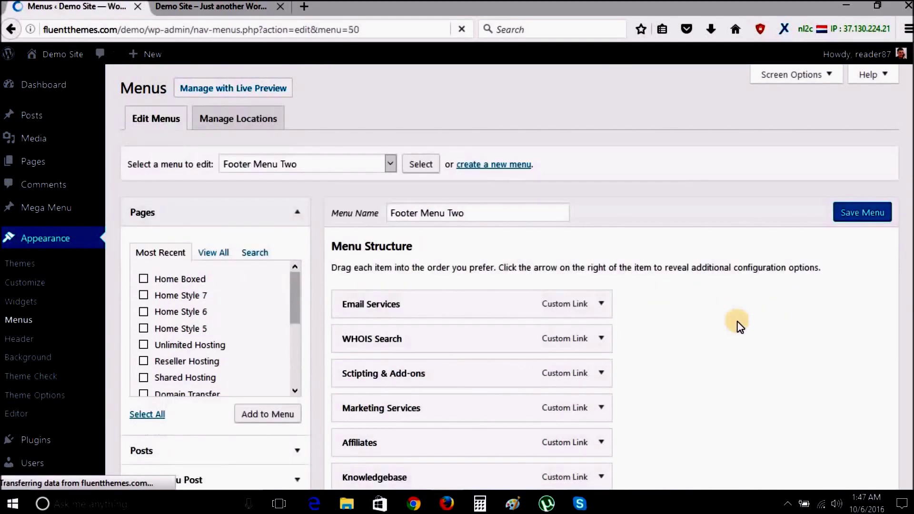
pyautogui.scroll(-5, 734, 340)
pyautogui.click(438, 354)
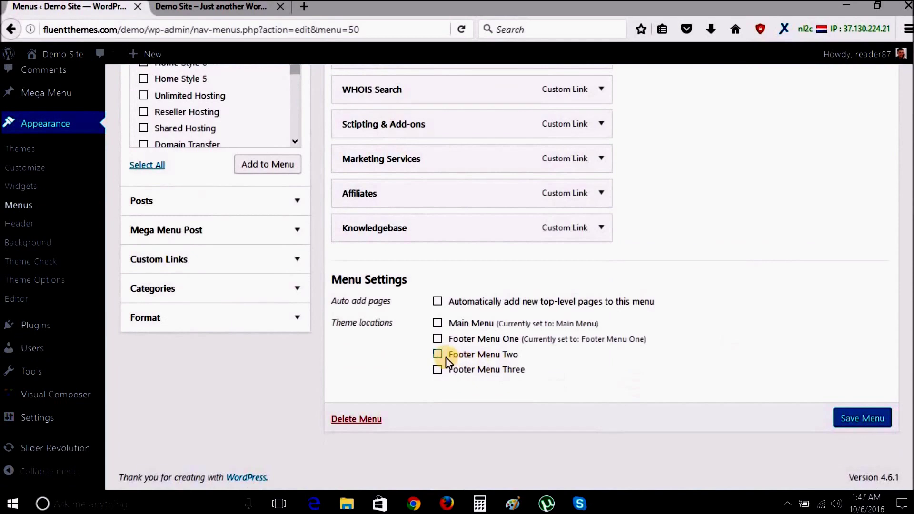
pyautogui.click(847, 421)
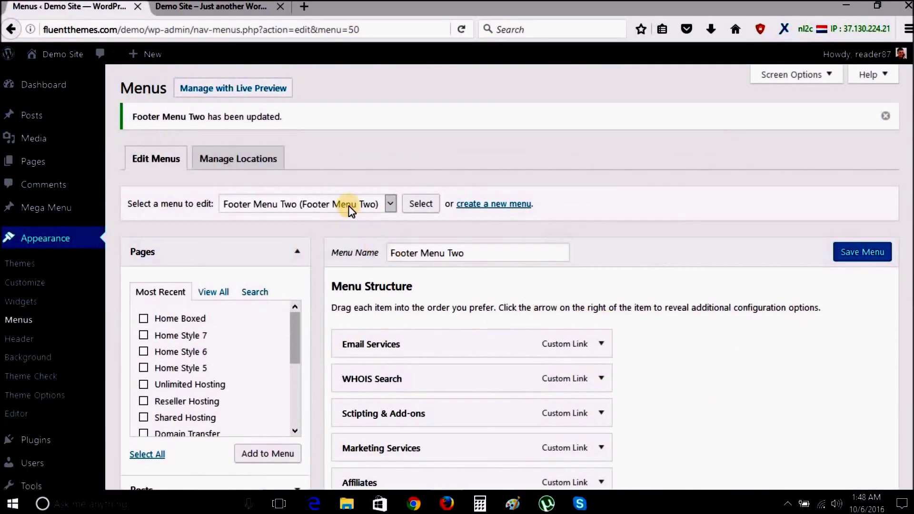
# Select Footer Menu Three for editing, assign it to the Footer Menu Three theme location and save it
pyautogui.click(339, 205)
pyautogui.click(312, 235)
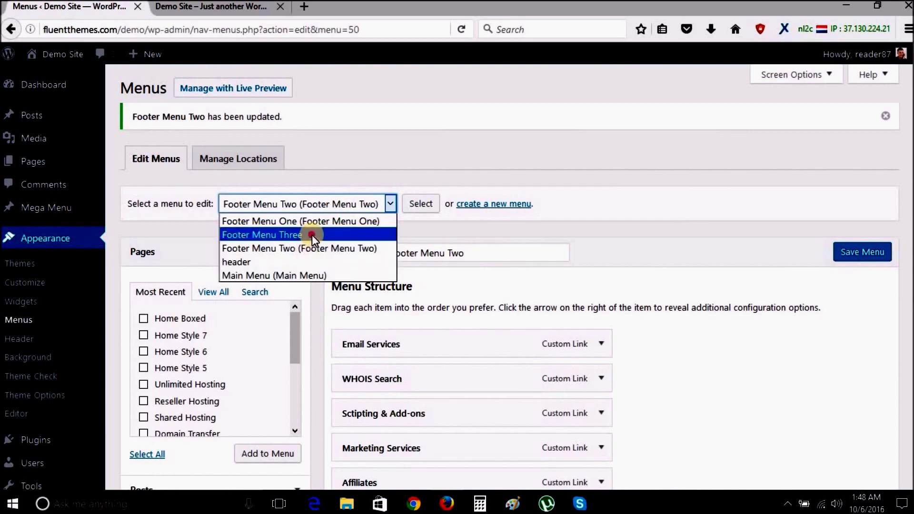
pyautogui.click(414, 206)
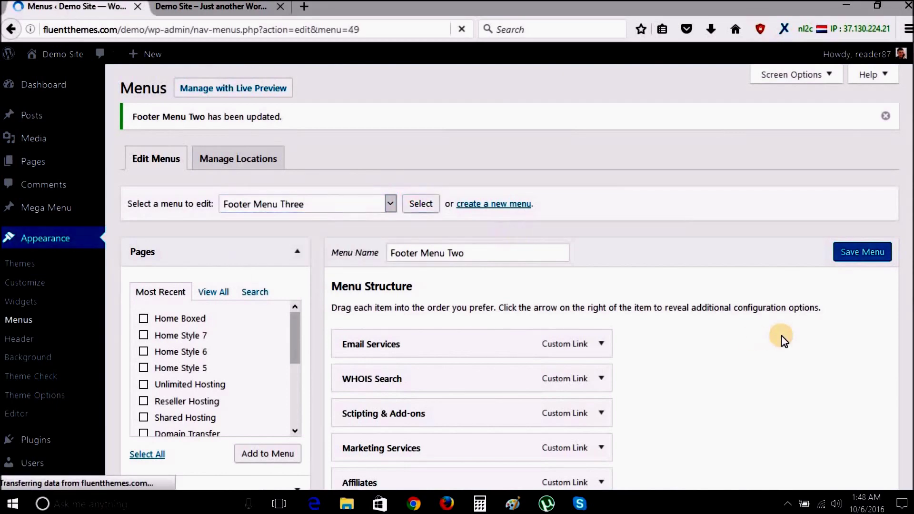
pyautogui.scroll(-3, 783, 338)
pyautogui.scroll(-3, 784, 339)
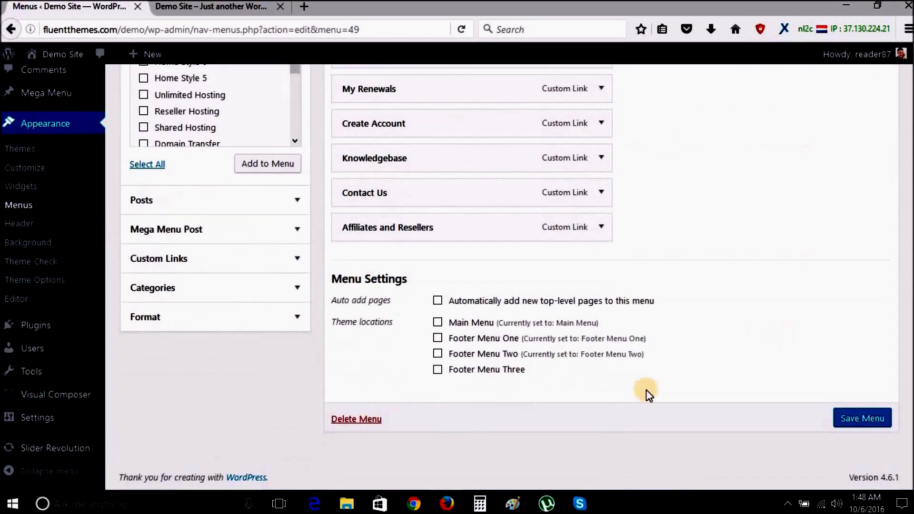
pyautogui.click(865, 419)
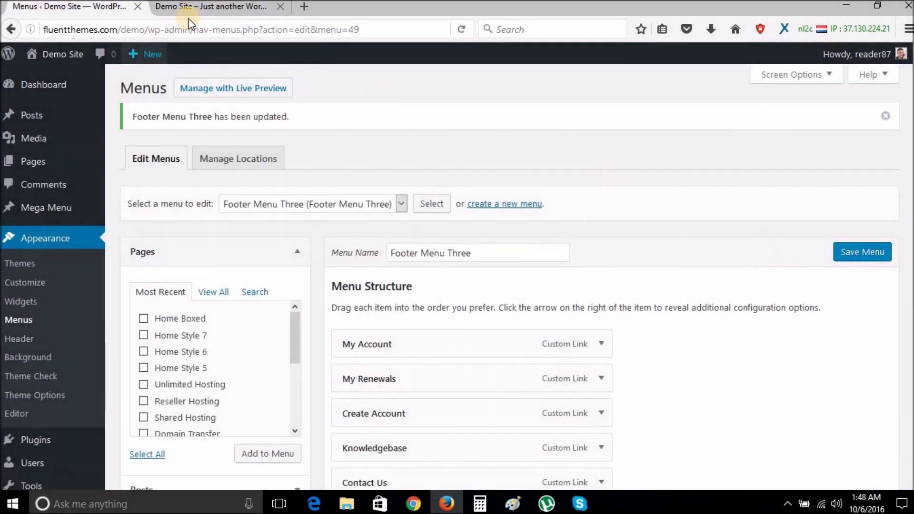
# Reload the demo site's front page and check the header menu's dropdowns and the three footer menus
pyautogui.click(210, 7)
pyautogui.click(261, 30)
pyautogui.press('Return')
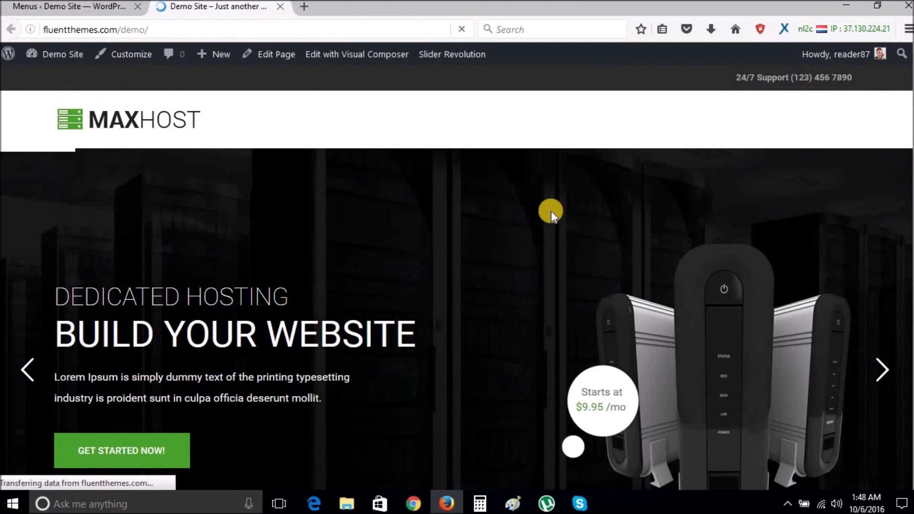
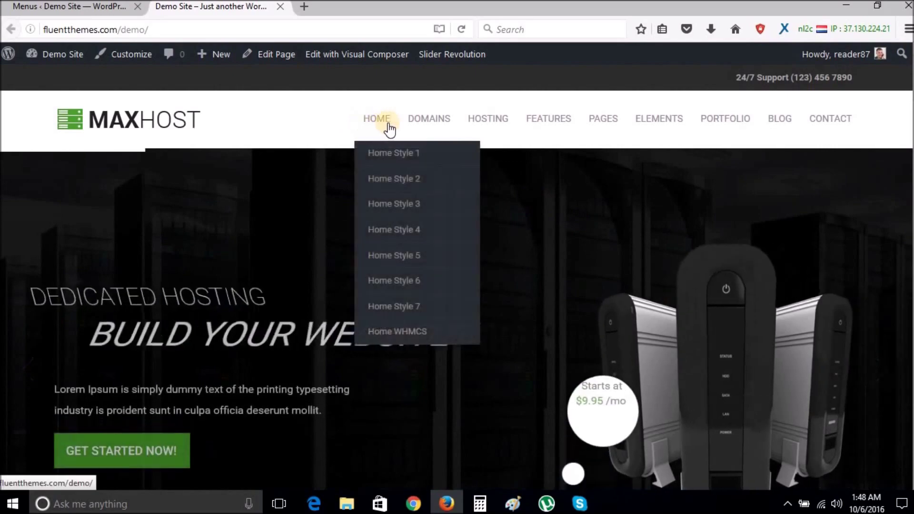
pyautogui.moveTo(443, 126)
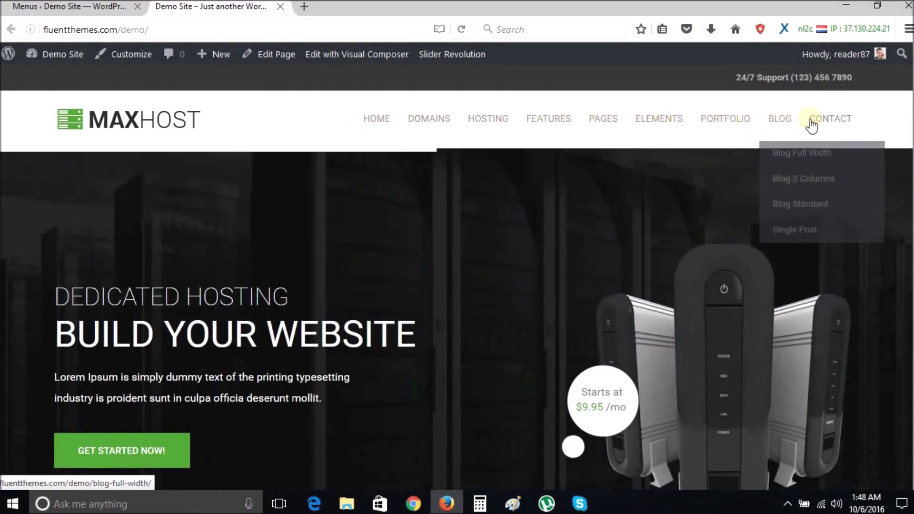
pyautogui.scroll(-5, 625, 294)
pyautogui.scroll(-15, 624, 301)
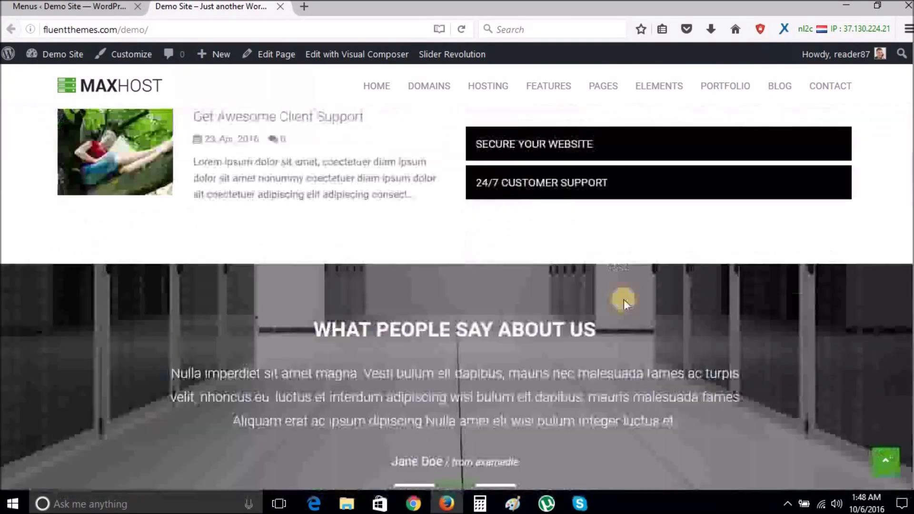
pyautogui.scroll(-10, 624, 300)
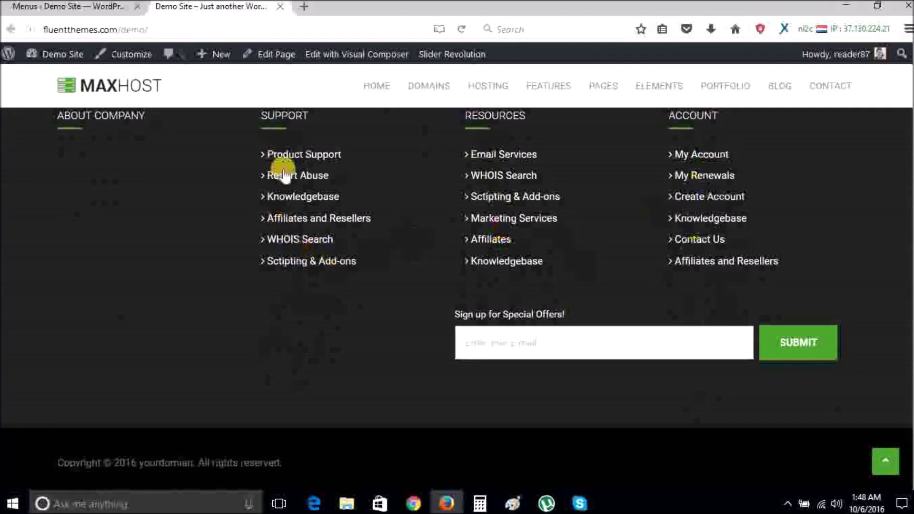
pyautogui.scroll(3, 337, 278)
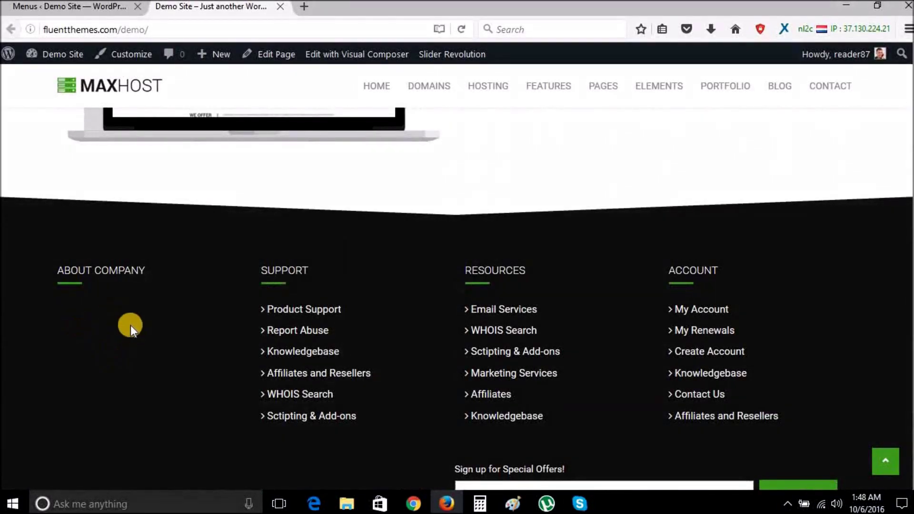
# Open the Footer/Contact section of the Maxhost theme options in the WordPress admin
pyautogui.click(76, 7)
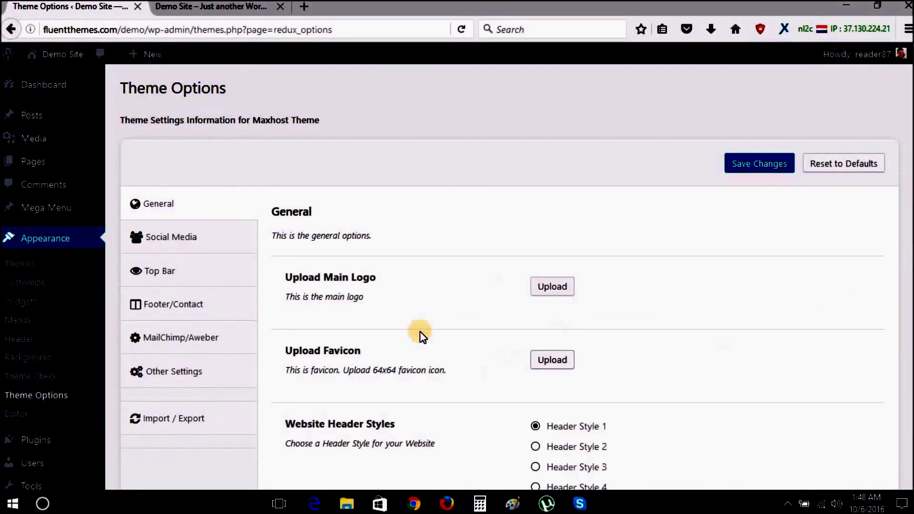
pyautogui.scroll(-3, 452, 341)
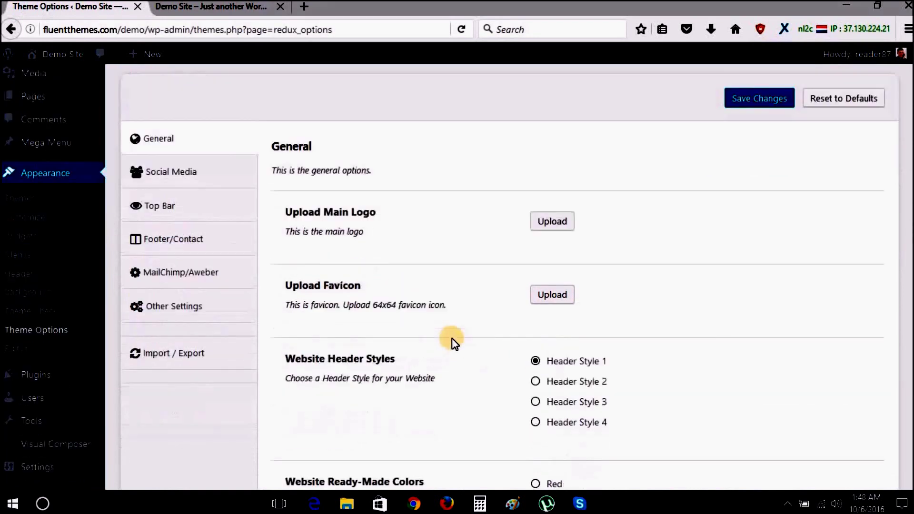
pyautogui.scroll(3, 395, 355)
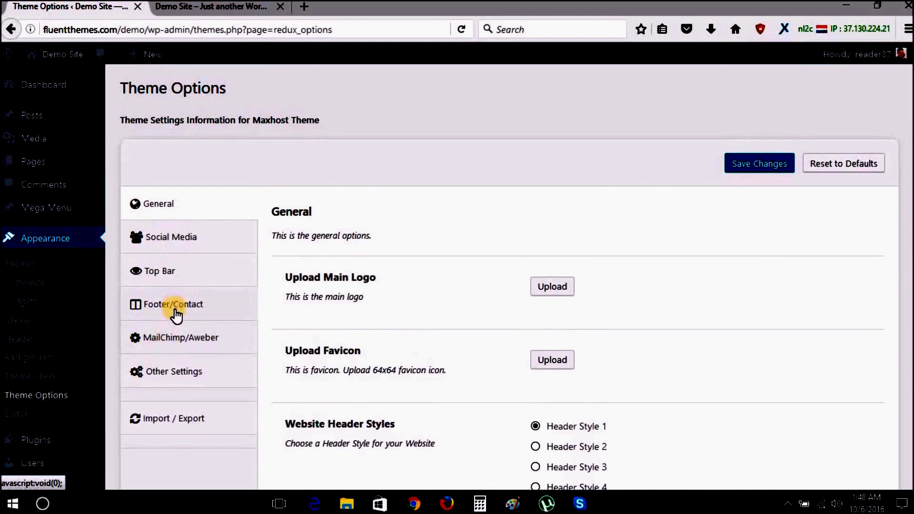
pyautogui.click(175, 313)
pyautogui.scroll(-6, 377, 308)
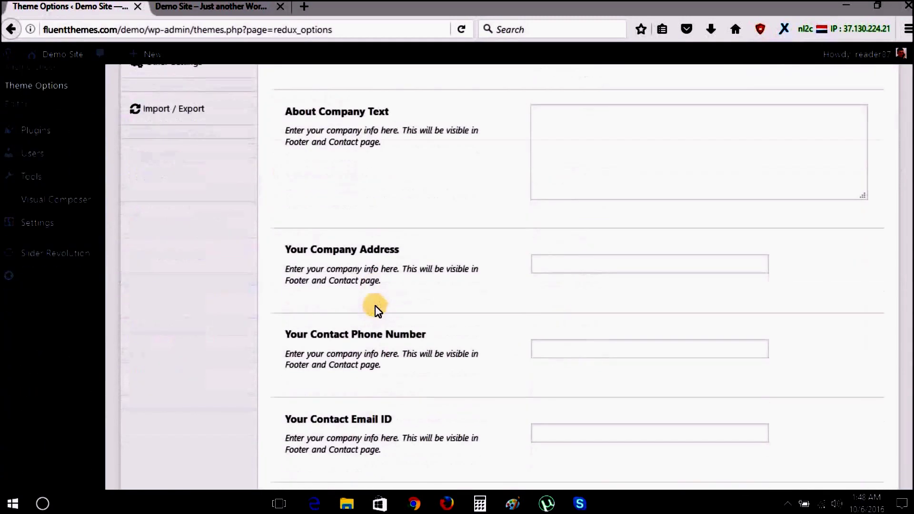
# Fill the About Company Text with the sentence "This is about company text." repeated six times
pyautogui.press('Tab')
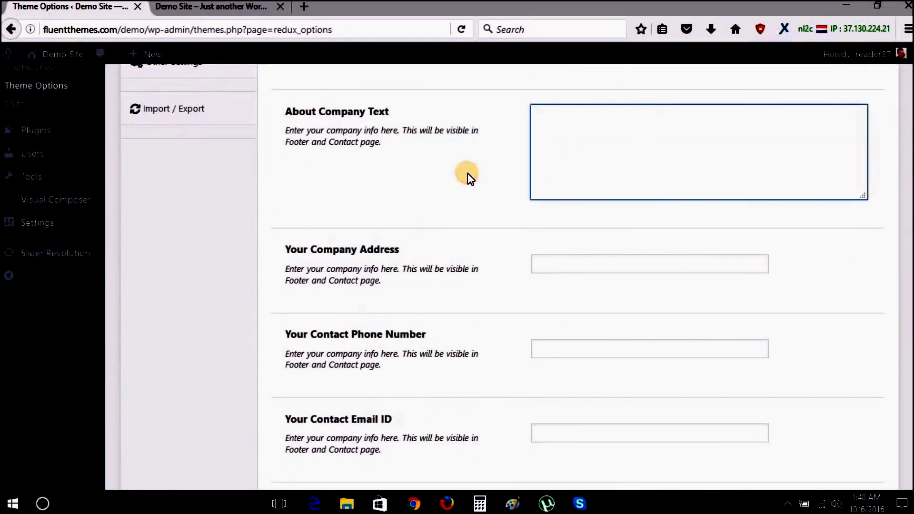
pyautogui.write('This is about company text.')
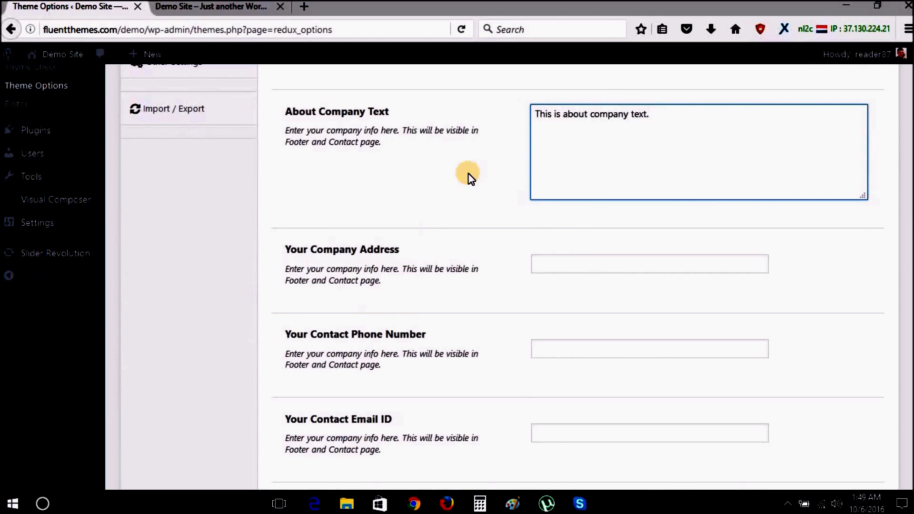
pyautogui.hotkey('ctrl', 'a')
pyautogui.hotkey('ctrl', 'c')
pyautogui.press('Right')
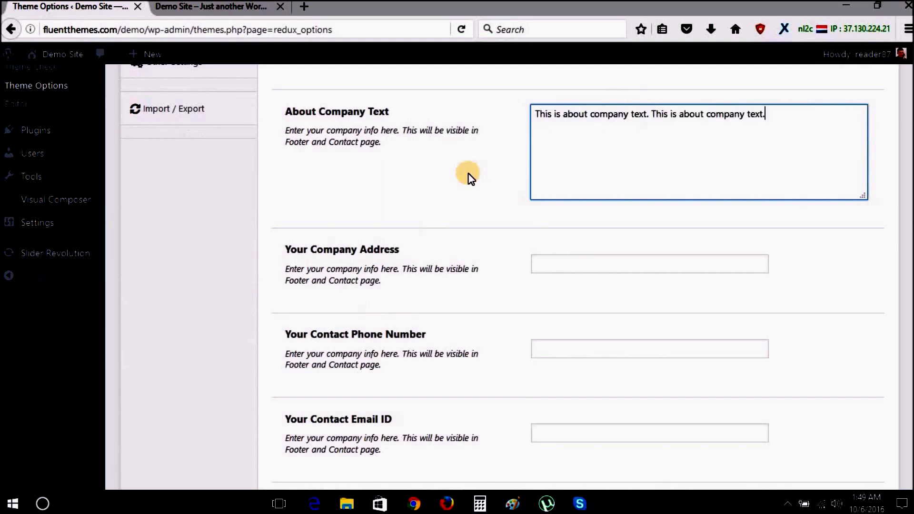
pyautogui.hotkey('ctrl', 'v')
pyautogui.hotkey('ctrl', 'v')
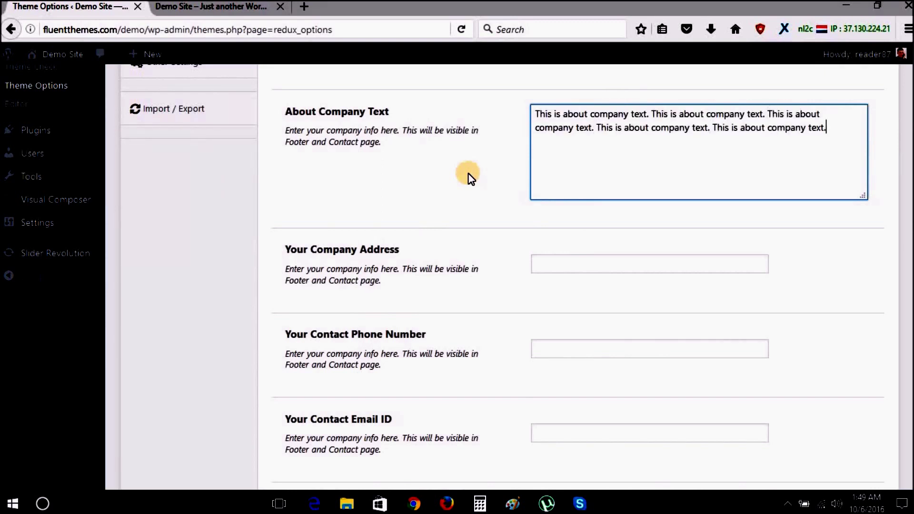
pyautogui.hotkey('ctrl', 'v')
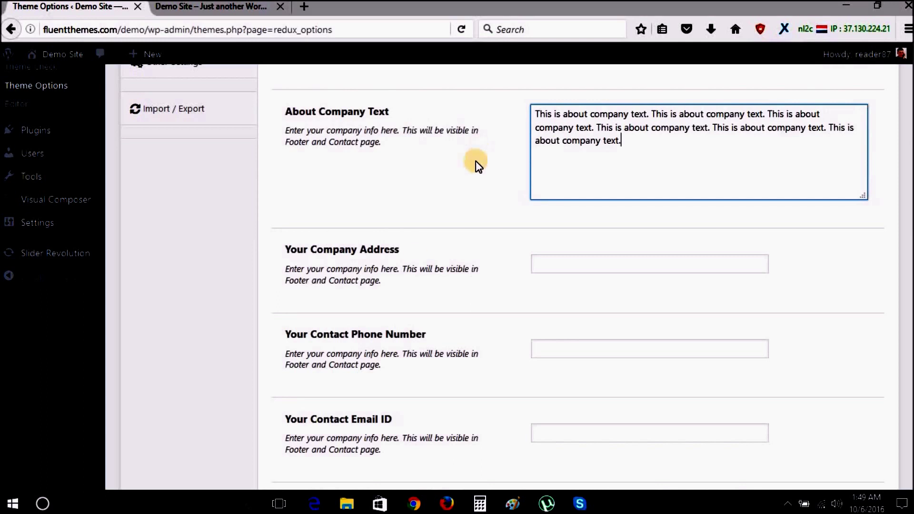
# Fill in the company address with the suggested earlier entry and save the theme options
pyautogui.click(545, 271)
pyautogui.scroll(1, 553, 274)
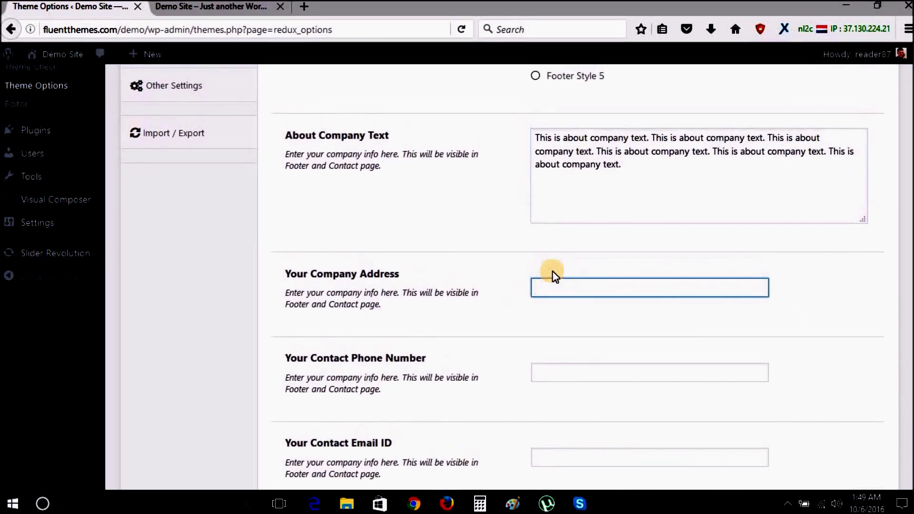
pyautogui.write('s')
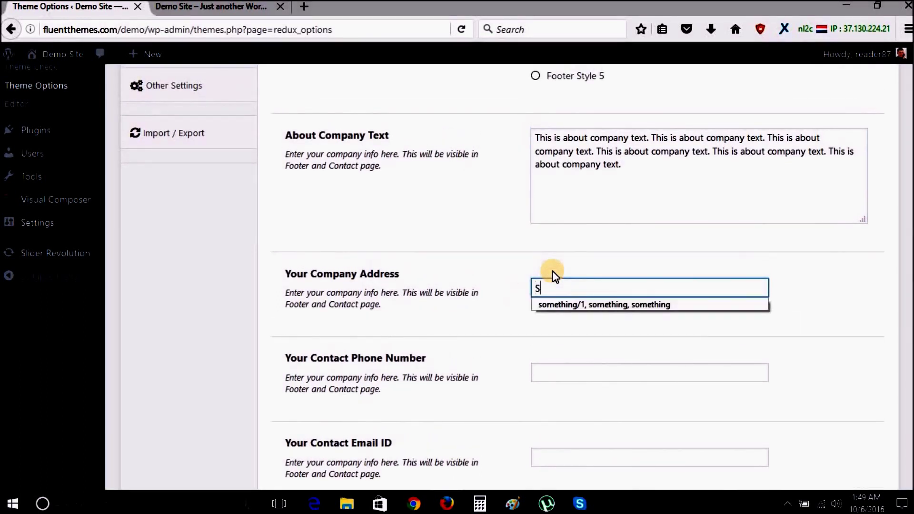
pyautogui.click(559, 307)
pyautogui.scroll(-3, 800, 316)
pyautogui.scroll(-20, 798, 312)
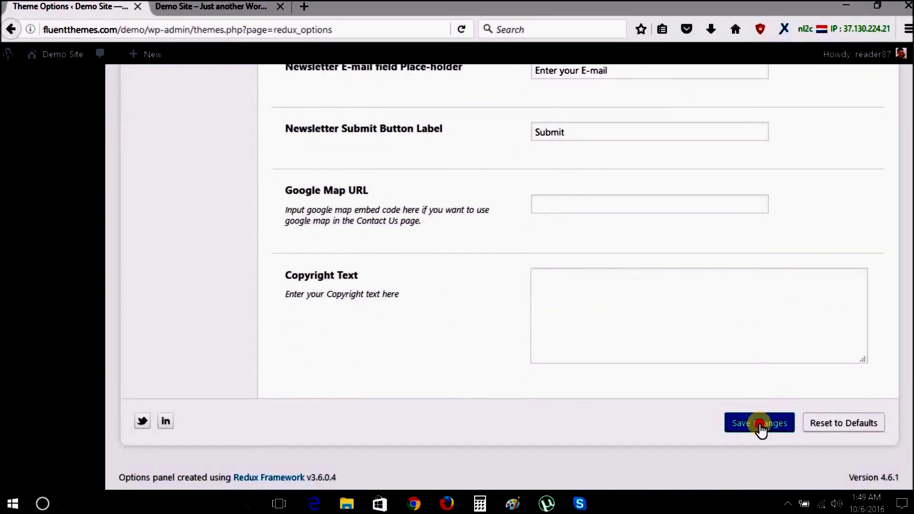
pyautogui.click(760, 425)
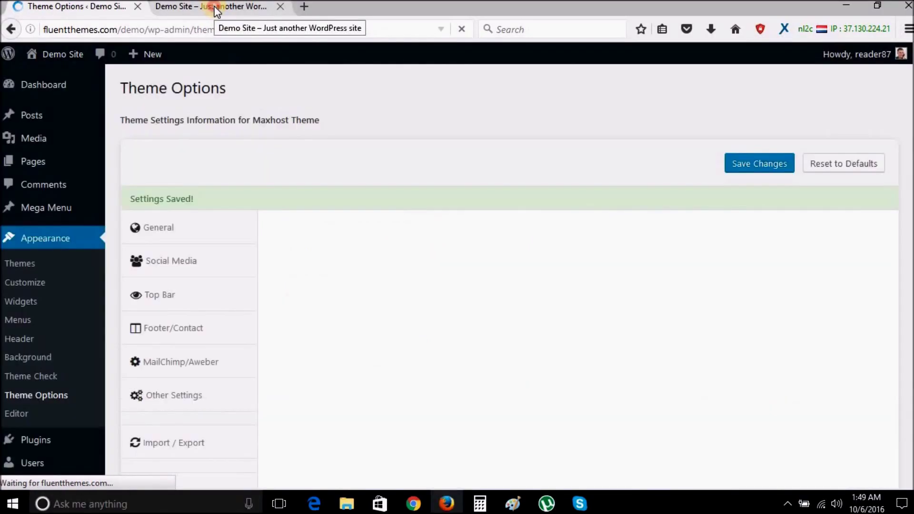
# Reload the demo site's front page and check the About Company text and address in the footer
pyautogui.click(218, 7)
pyautogui.click(256, 26)
pyautogui.press('Return')
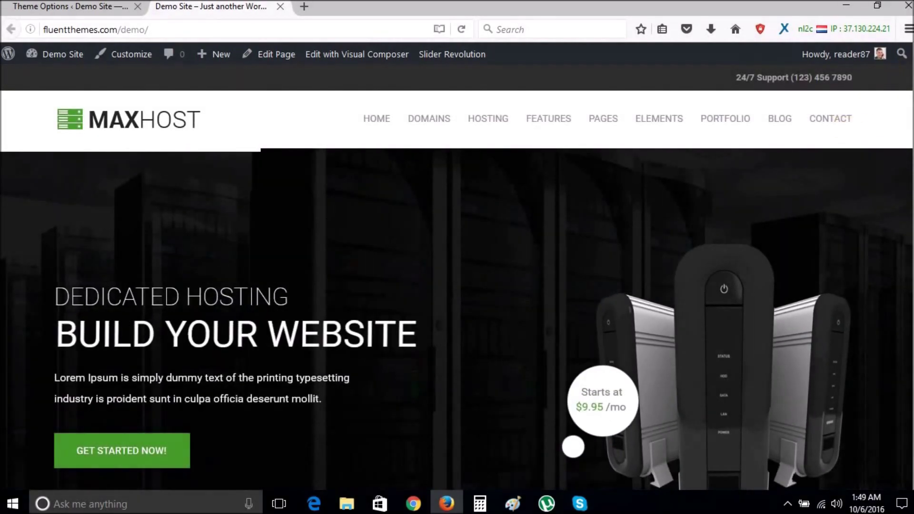
pyautogui.scroll(-6, 877, 154)
pyautogui.scroll(-10, 457, 299)
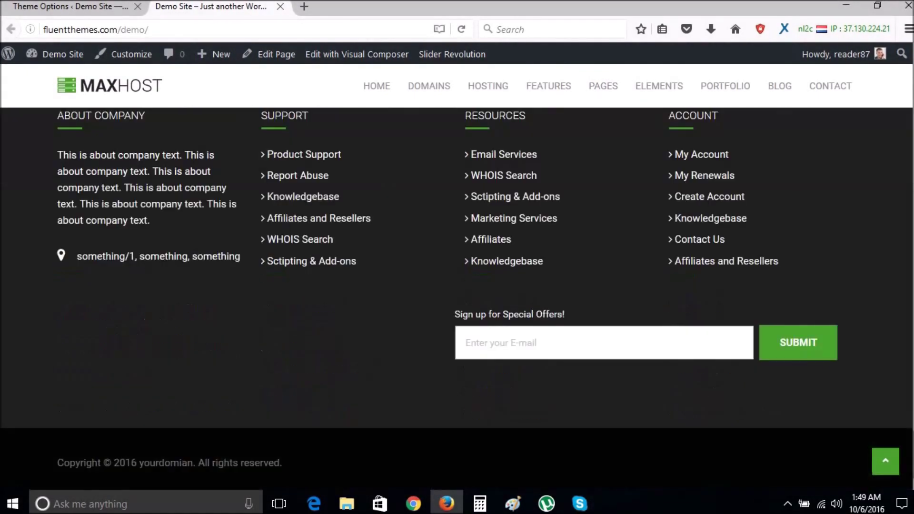
pyautogui.scroll(2, 74, 237)
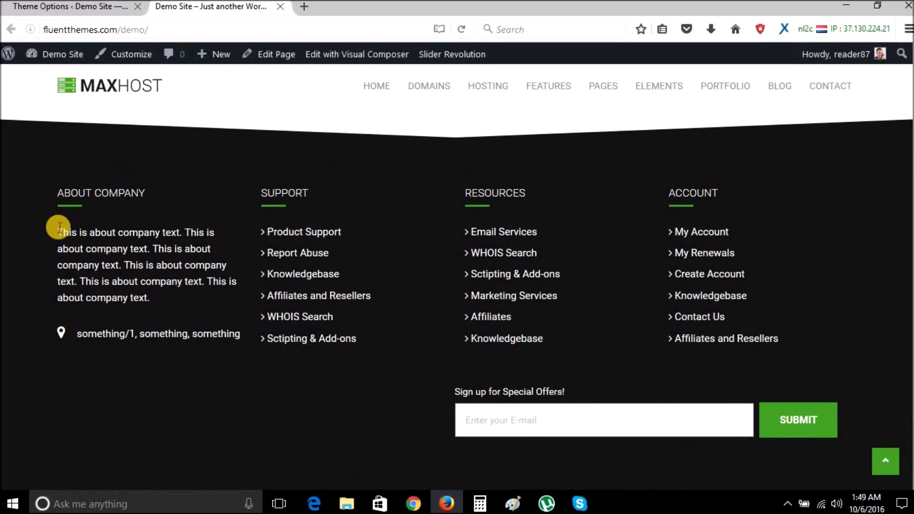
pyautogui.click(70, 231)
pyautogui.moveTo(70, 231); pyautogui.dragTo(190, 331)
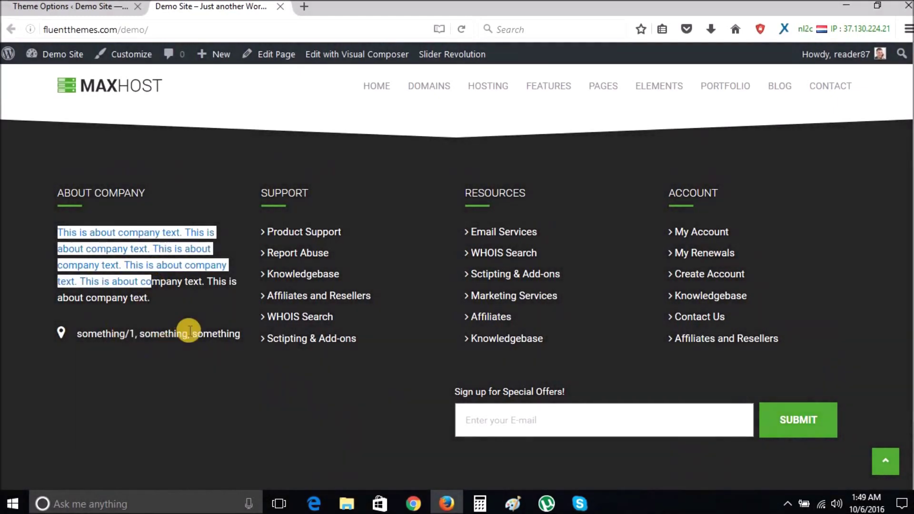
pyautogui.click(120, 329)
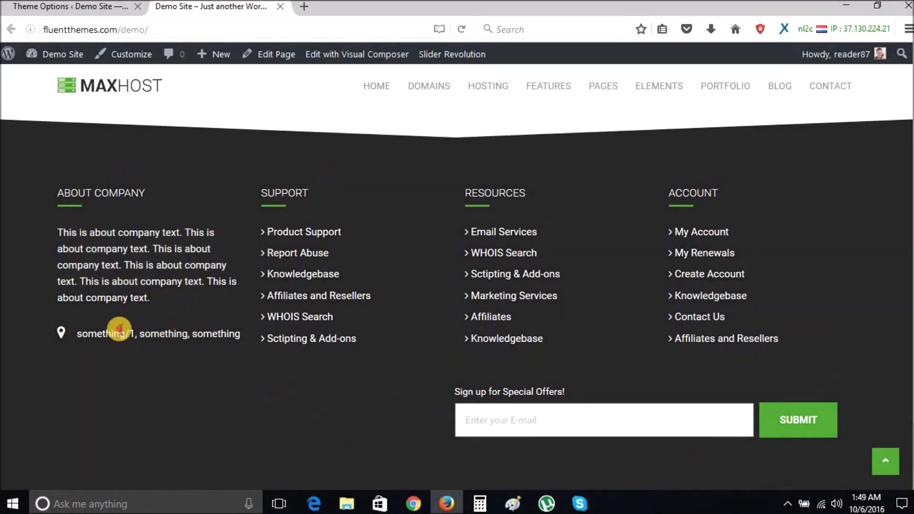
pyautogui.click(263, 275)
# Open the About Style 1, About Style 2, Portfolio 4 Columns and Blog Full Width pages in separate tabs from the site's main menu
pyautogui.click(887, 461)
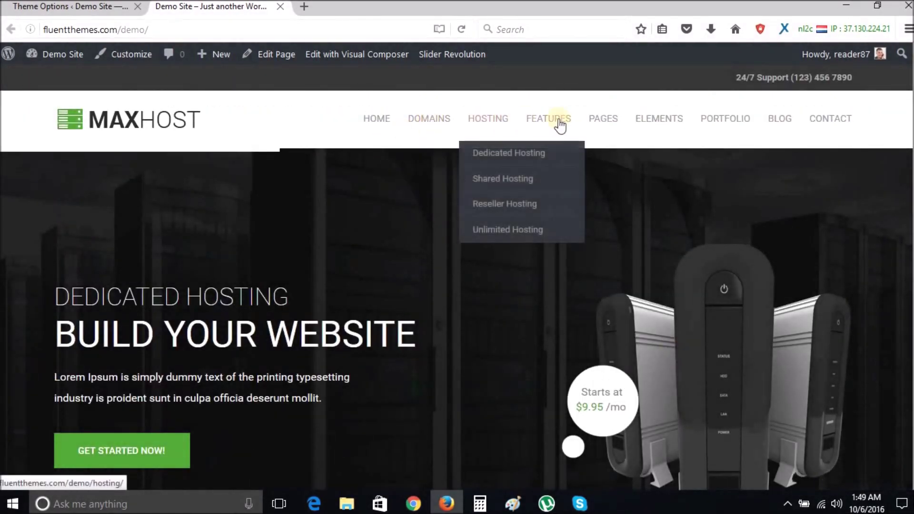
pyautogui.moveTo(613, 122)
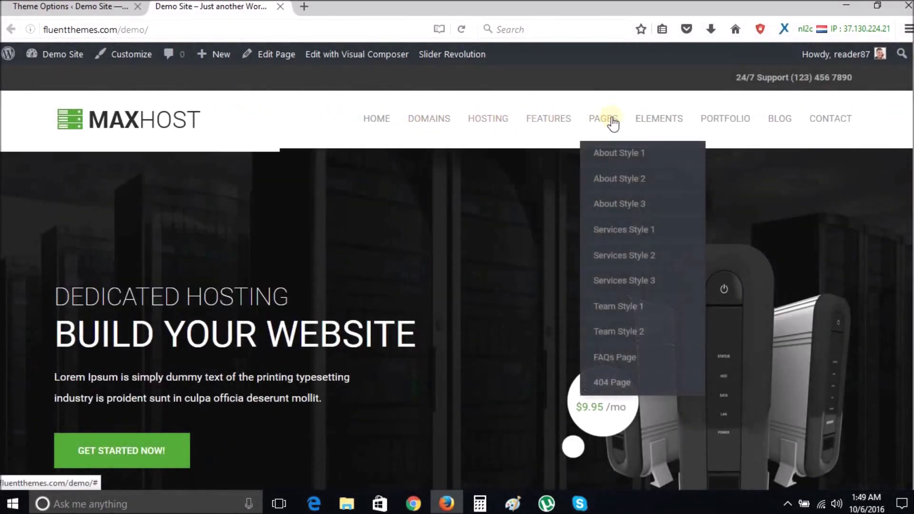
pyautogui.middleClick(620, 161)
pyautogui.middleClick(623, 185)
pyautogui.moveTo(726, 125)
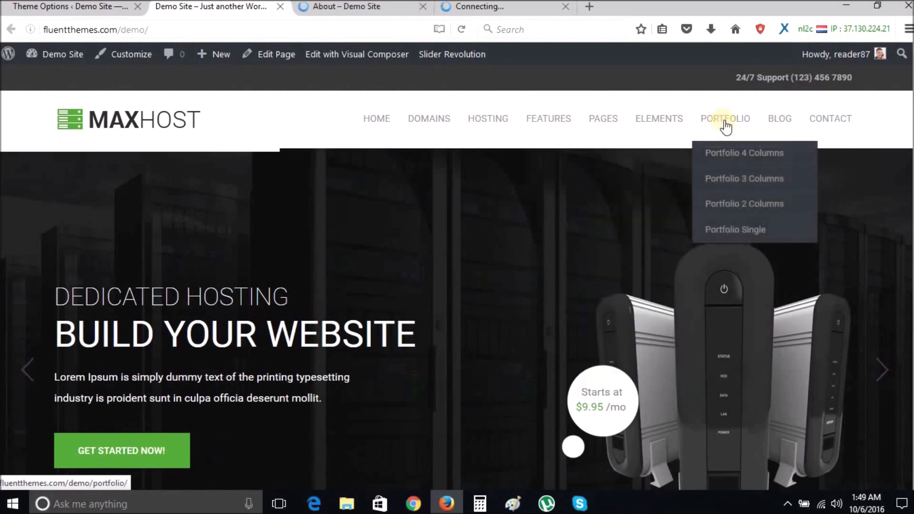
pyautogui.middleClick(729, 160)
pyautogui.moveTo(793, 127)
pyautogui.middleClick(795, 161)
# Review the About page's imported content down to the footer and close its tab
pyautogui.click(338, 10)
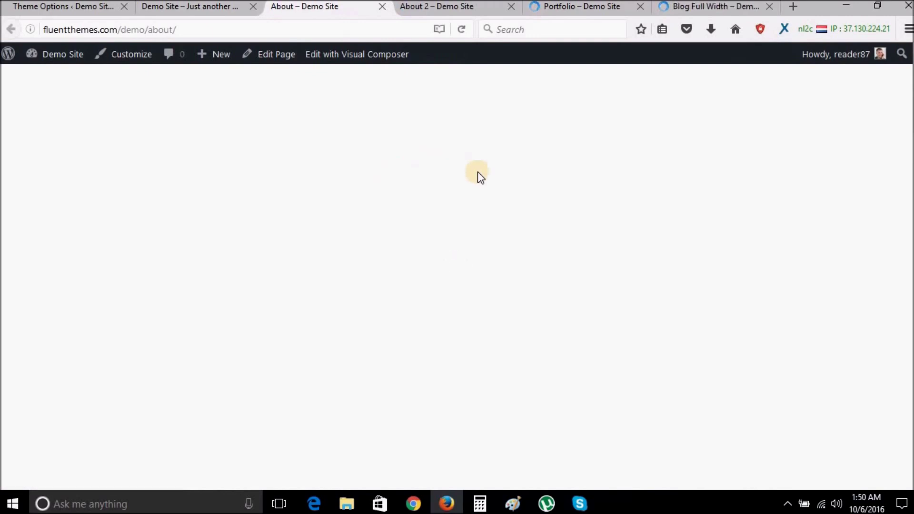
pyautogui.scroll(-3, 539, 267)
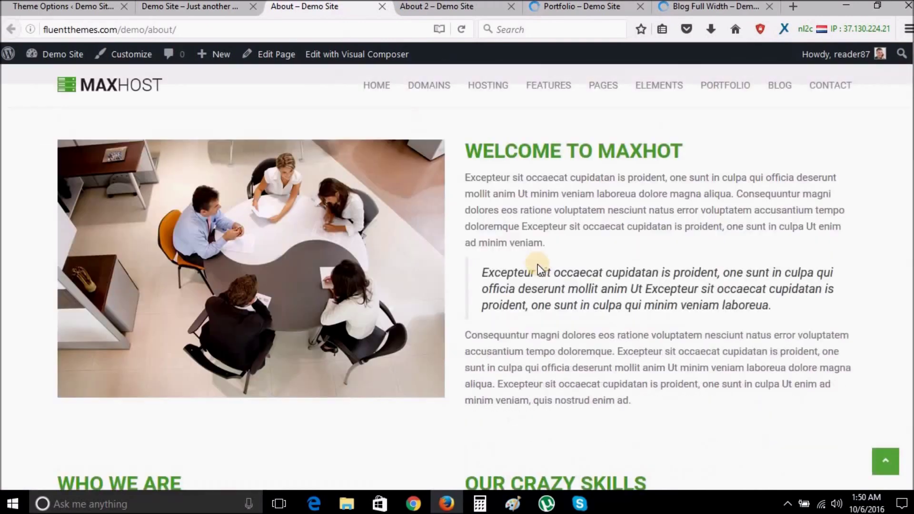
pyautogui.scroll(-15, 540, 266)
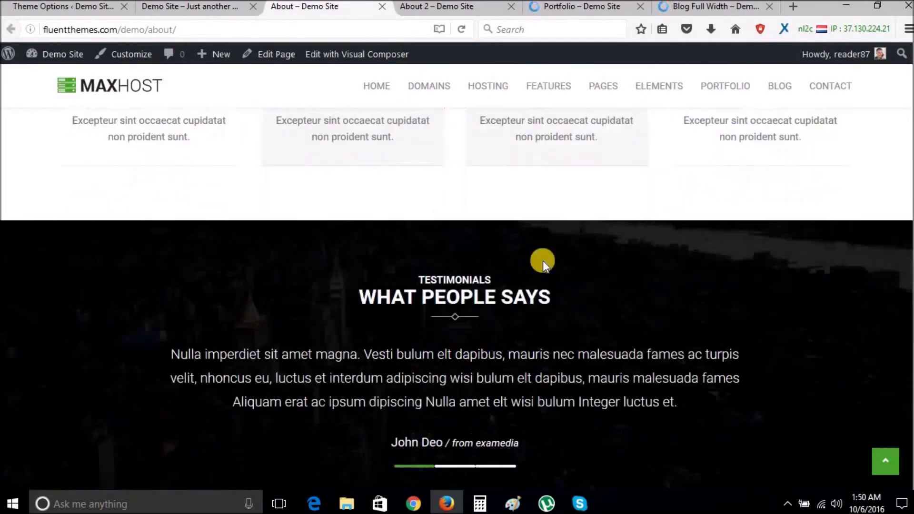
pyautogui.scroll(-10, 542, 262)
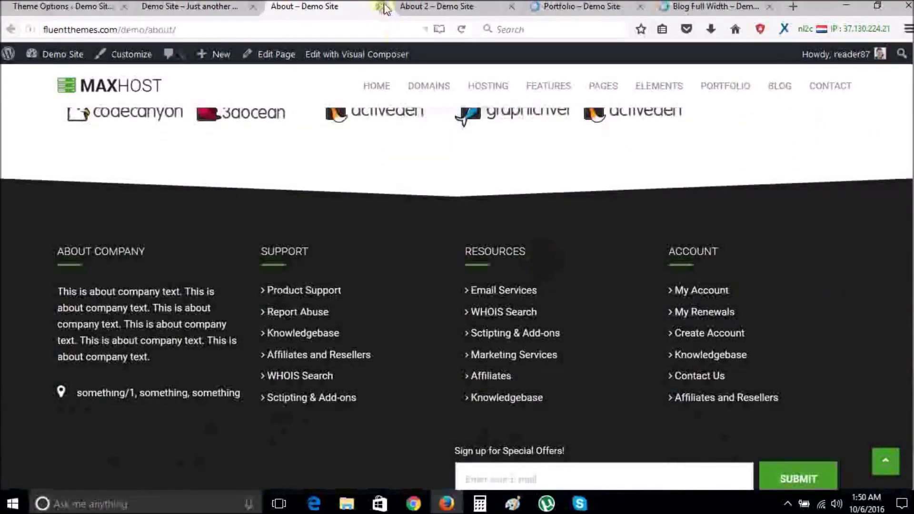
pyautogui.click(383, 7)
# Review the About 2 page's imported content, including the skills and testimonials sections, and close its tab
pyautogui.scroll(-5, 499, 245)
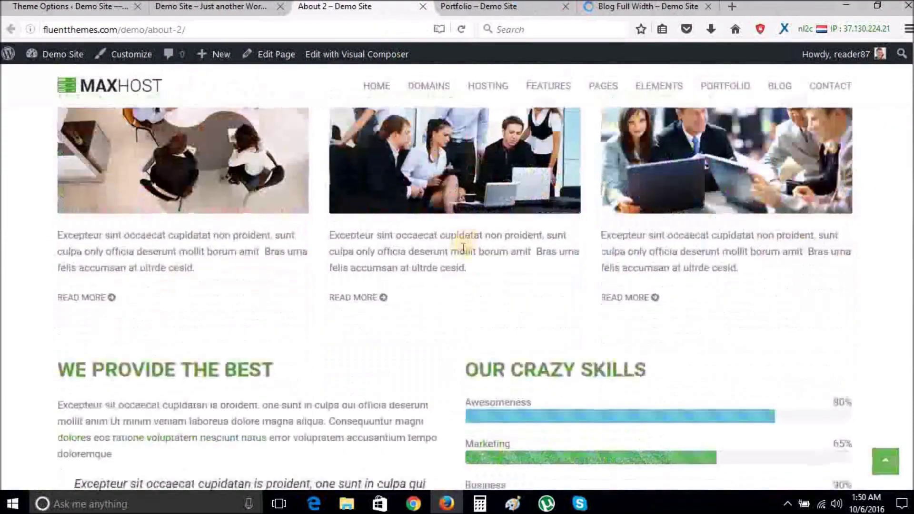
pyautogui.scroll(-15, 463, 247)
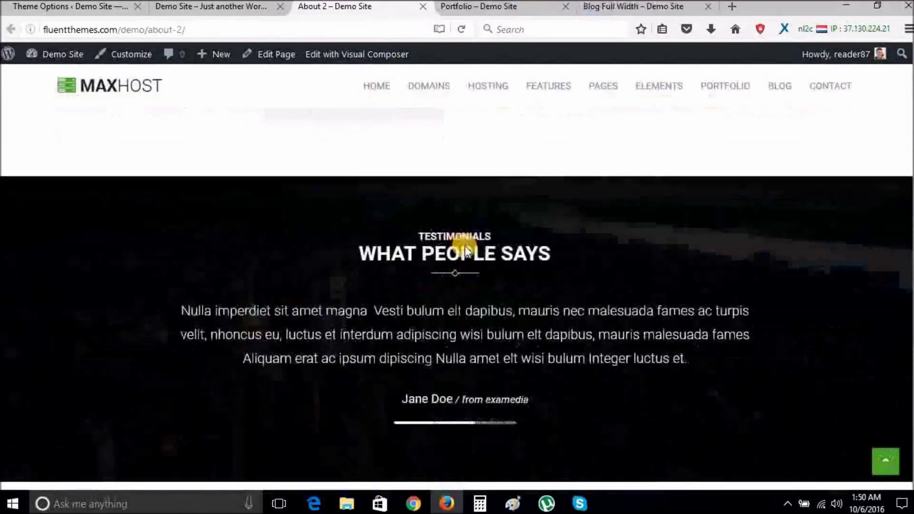
pyautogui.scroll(-5, 464, 245)
pyautogui.click(423, 6)
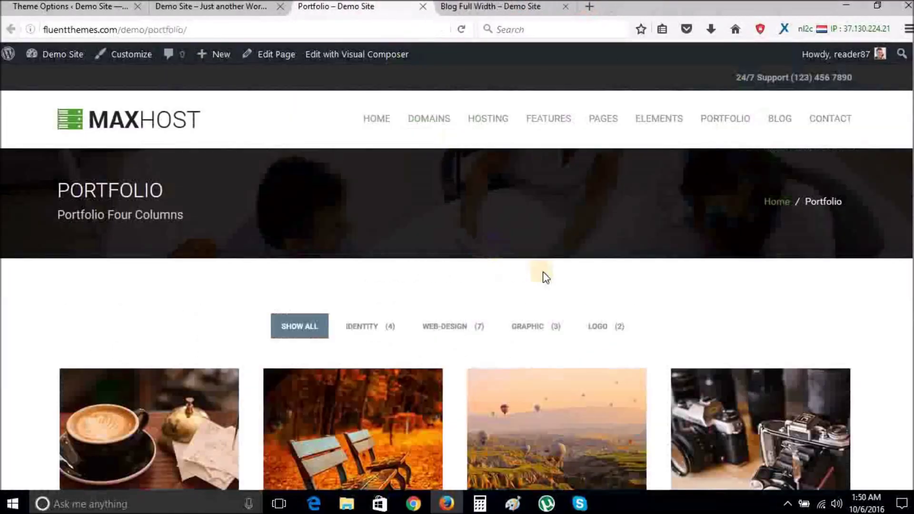
# Review the Portfolio page's items, filter them by Web-Design and by Graphic, and close its tab
pyautogui.scroll(-12, 545, 277)
pyautogui.scroll(8, 545, 277)
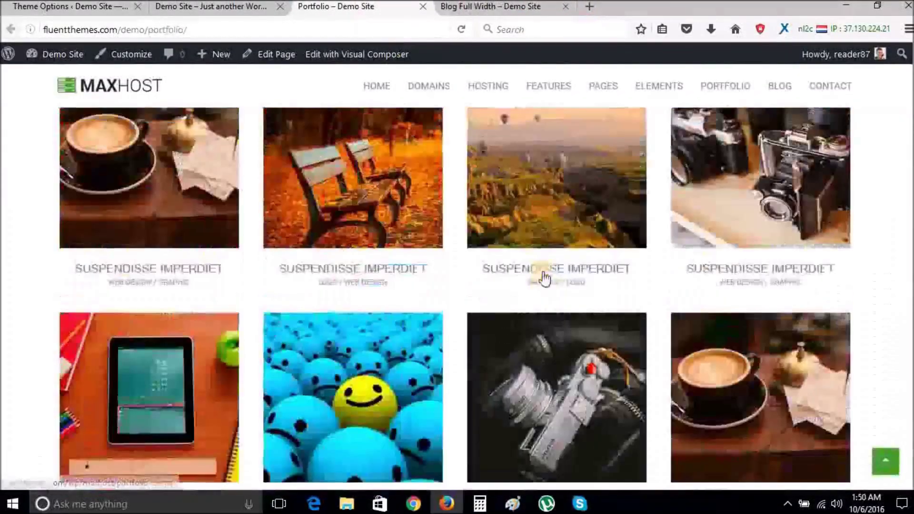
pyautogui.scroll(5, 543, 279)
pyautogui.click(458, 331)
pyautogui.scroll(-2, 492, 288)
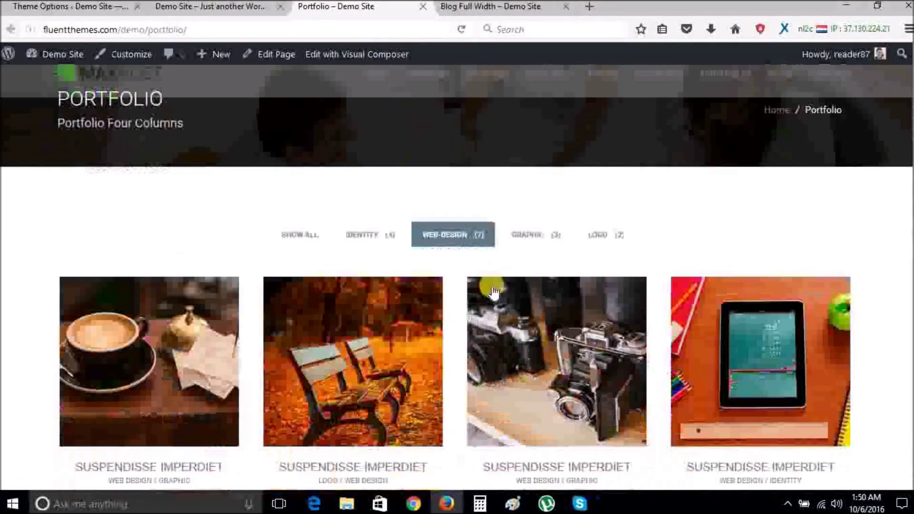
pyautogui.scroll(-3, 493, 291)
pyautogui.click(533, 114)
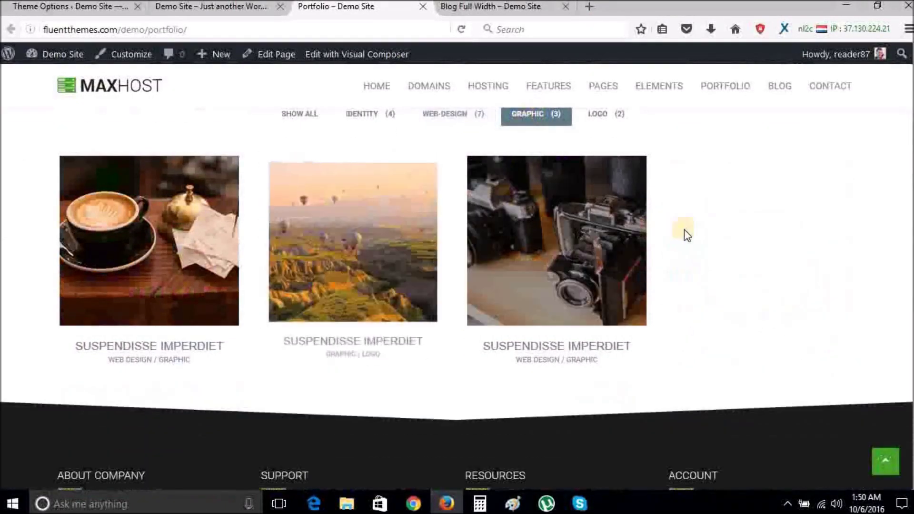
pyautogui.click(422, 7)
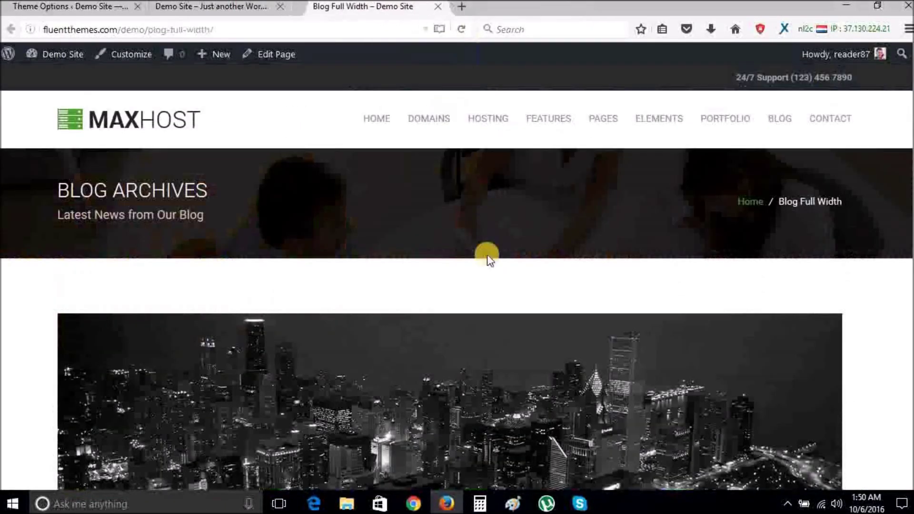
# Review the posts on the Blog Full Width page and close its tab
pyautogui.scroll(-15, 438, 248)
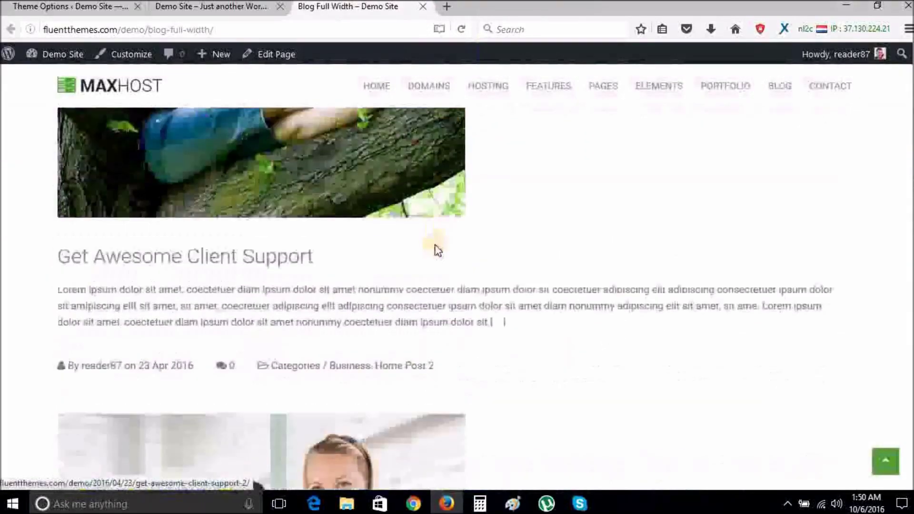
pyautogui.scroll(10, 438, 250)
pyautogui.scroll(-4, 435, 252)
pyautogui.scroll(15, 435, 253)
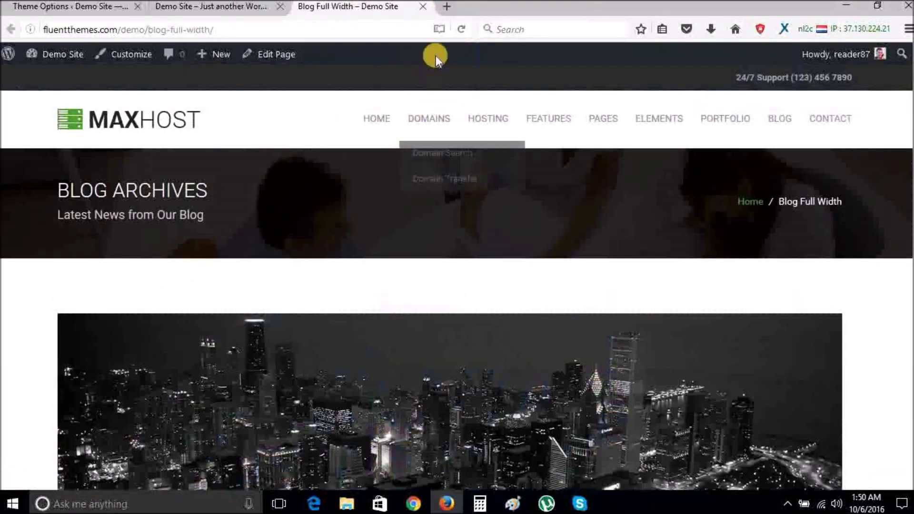
pyautogui.click(423, 7)
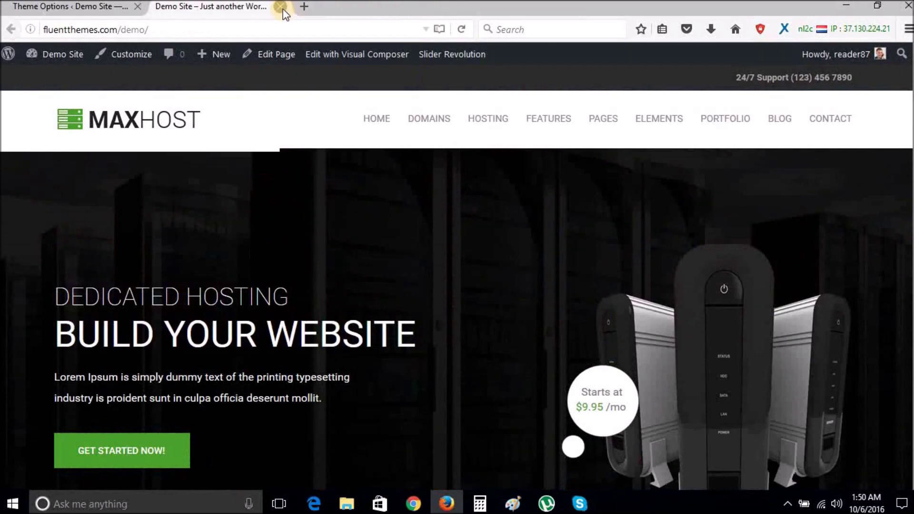
# Set the website's ready-made color to Red in the general Theme Options and save the changes
pyautogui.click(92, 9)
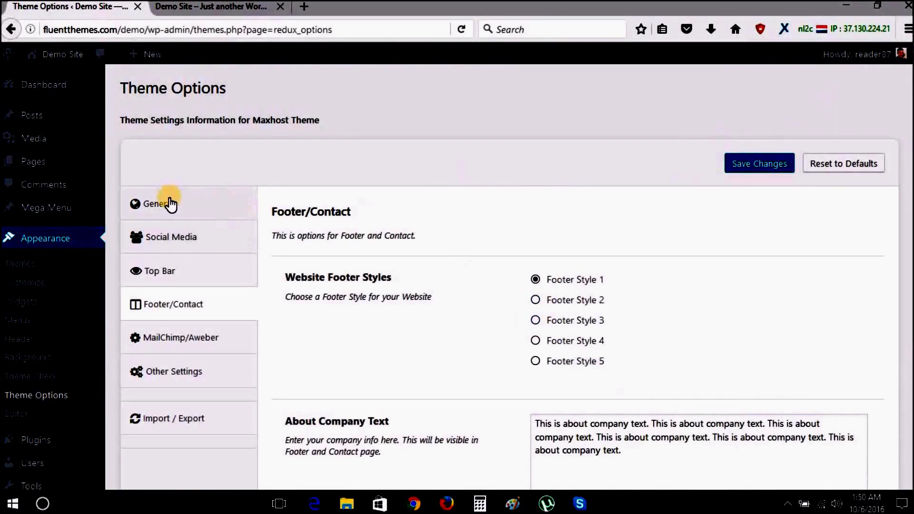
pyautogui.click(171, 204)
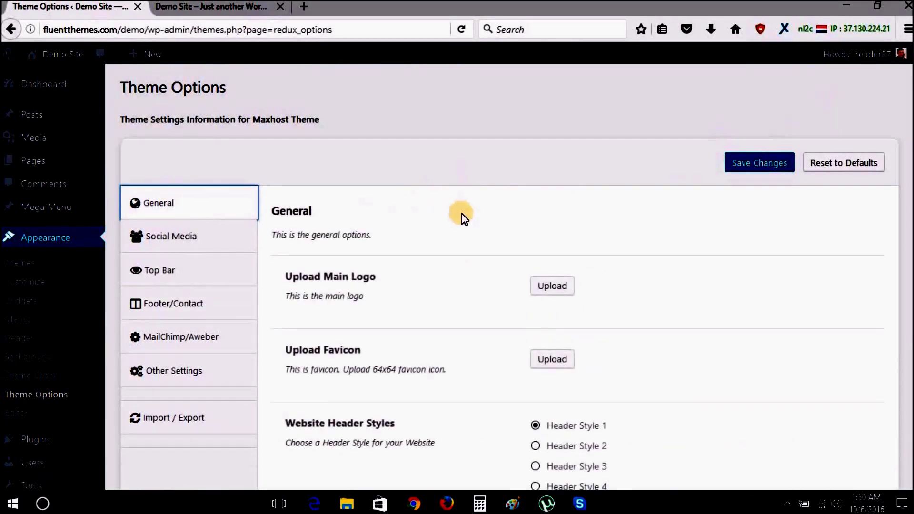
pyautogui.scroll(-3, 462, 213)
pyautogui.scroll(-2, 461, 219)
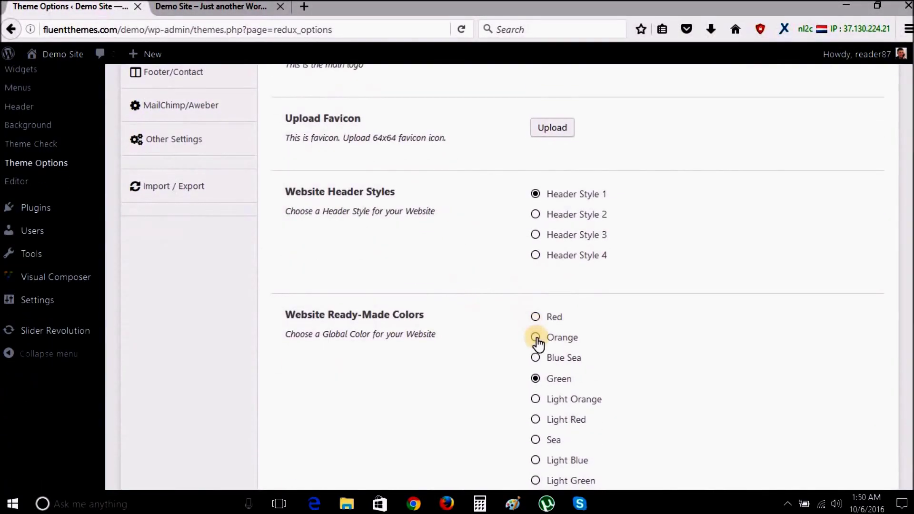
pyautogui.click(535, 317)
pyautogui.scroll(-8, 639, 327)
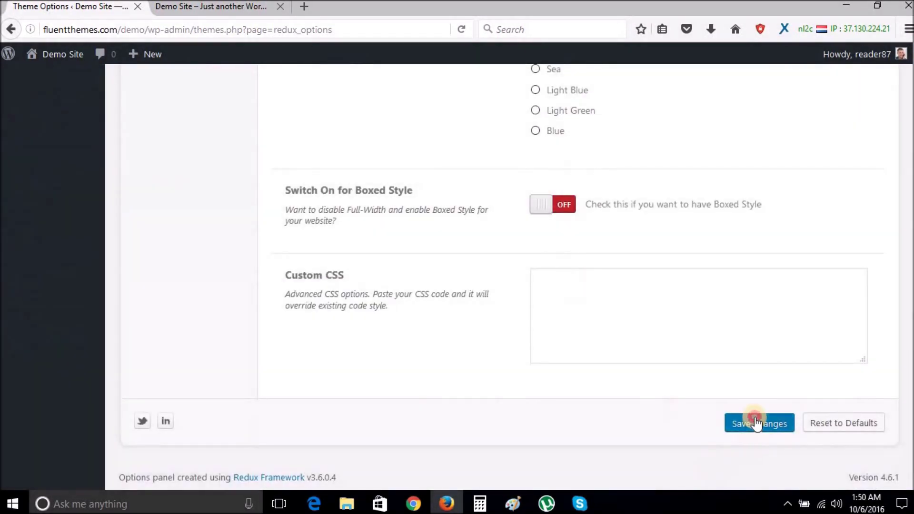
pyautogui.click(757, 422)
# Reload the demo site's front page and check the color scheme across the services and hosting platform sections
pyautogui.click(211, 6)
pyautogui.click(214, 26)
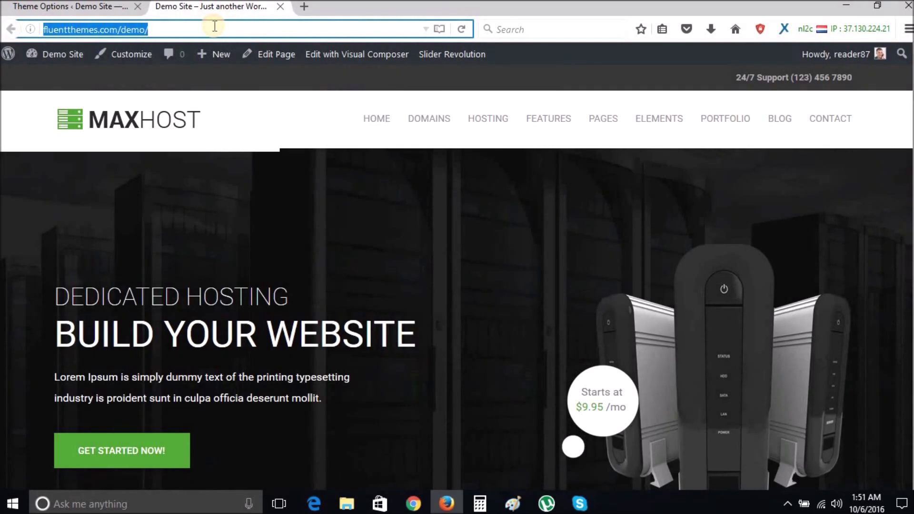
pyautogui.press('Return')
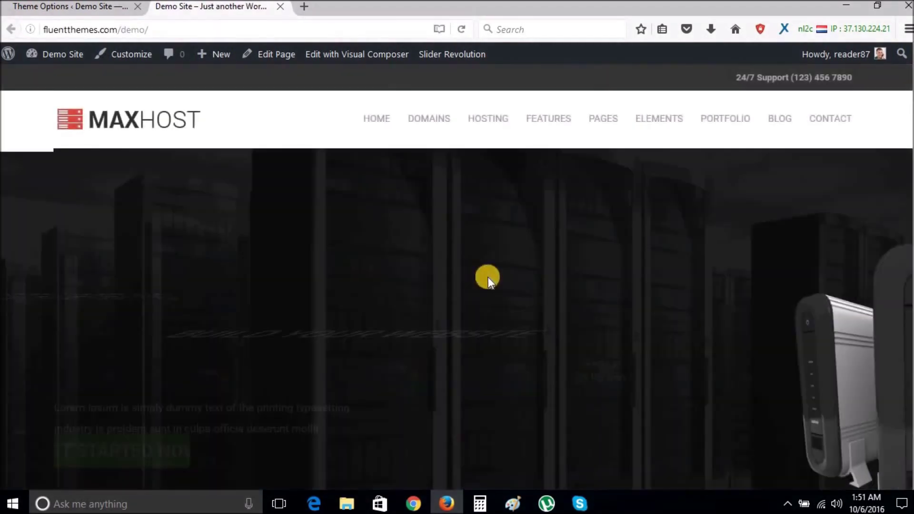
pyautogui.scroll(-10, 362, 245)
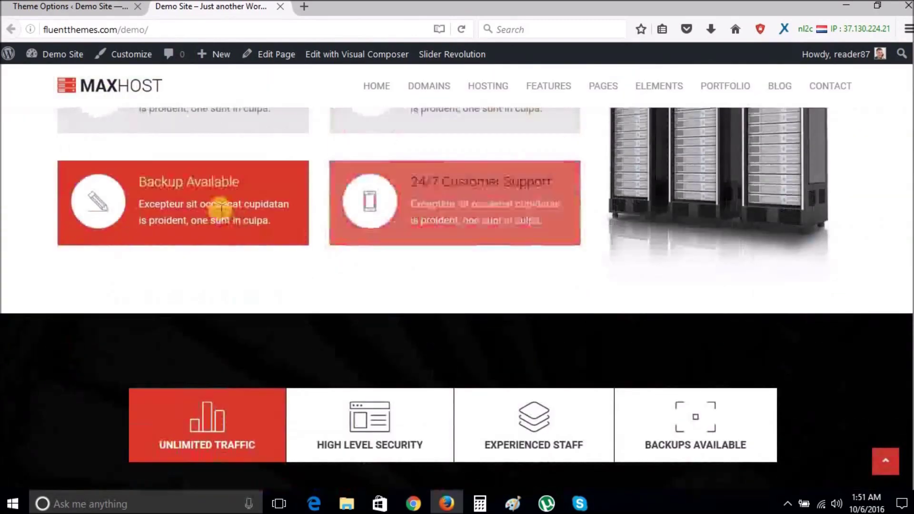
pyautogui.scroll(-10, 673, 447)
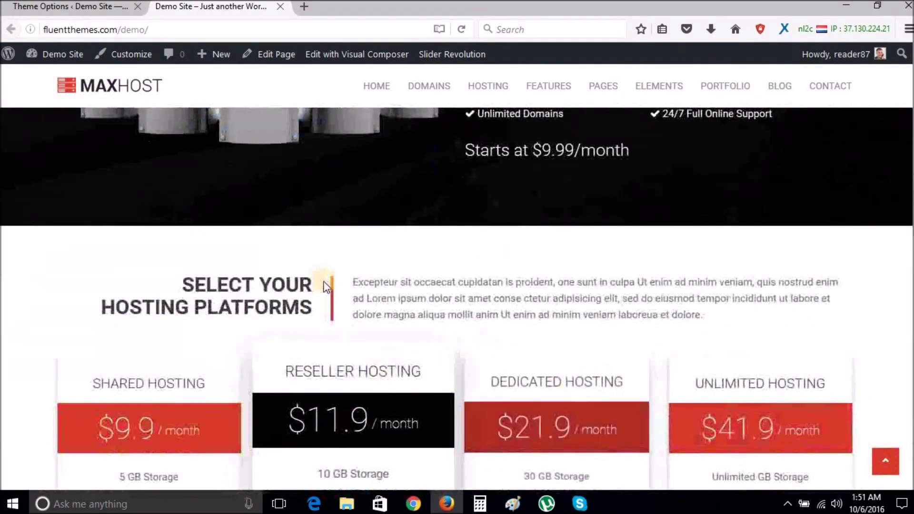
# Set the website's ready-made color to Green and its header to Header Style 4 in Theme Options, and save the changes
pyautogui.click(54, 10)
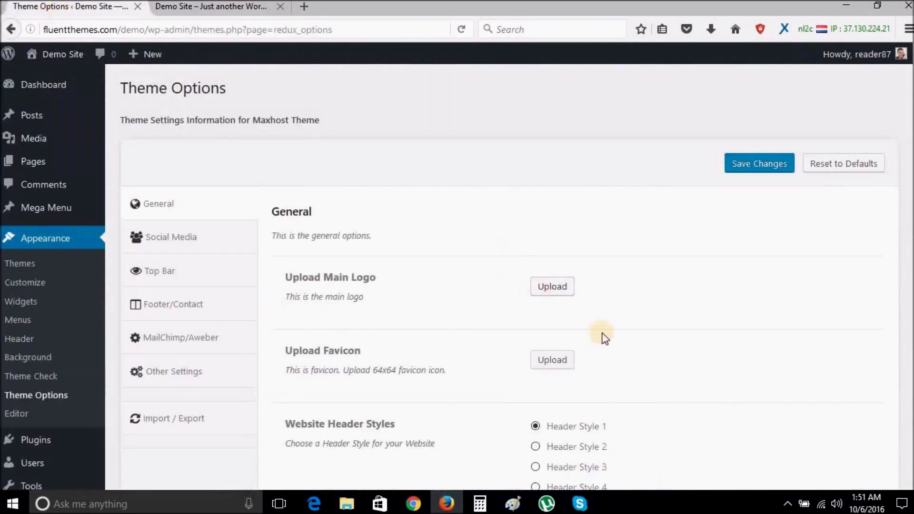
pyautogui.scroll(-5, 605, 338)
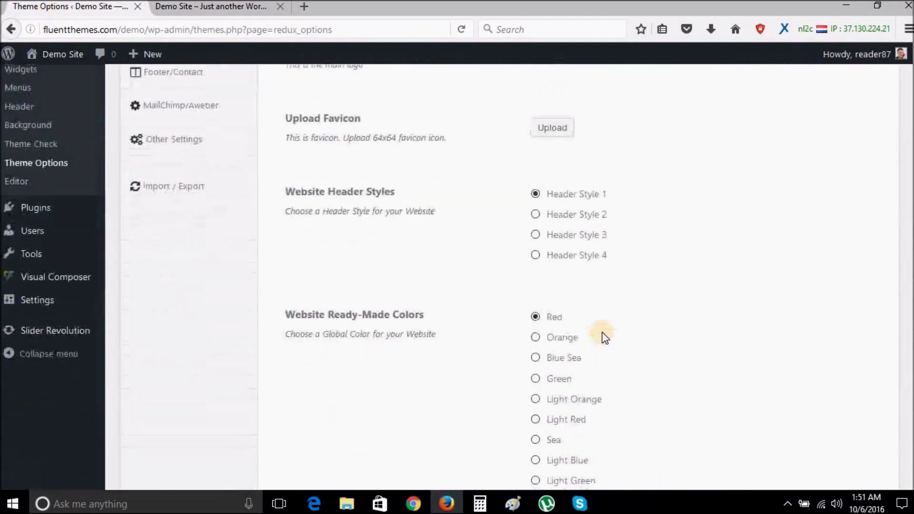
pyautogui.click(536, 381)
pyautogui.scroll(1, 616, 325)
pyautogui.click(535, 280)
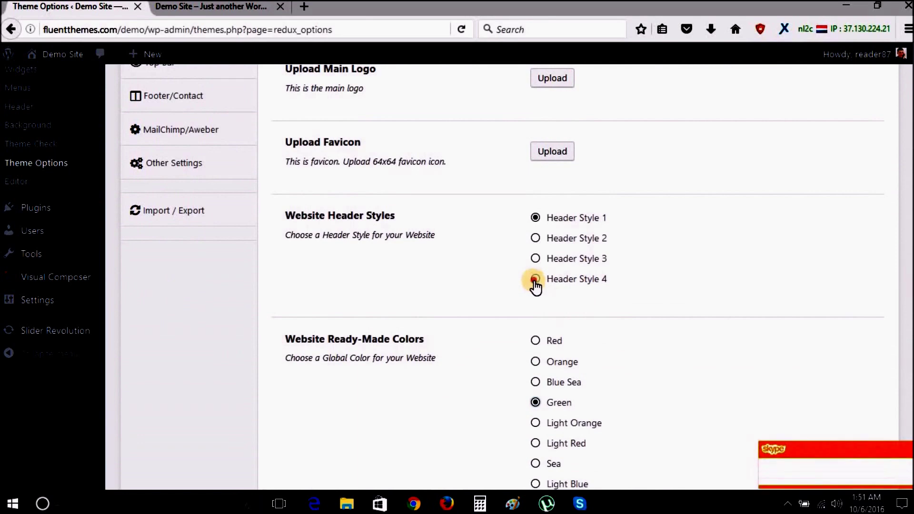
pyautogui.scroll(3, 709, 295)
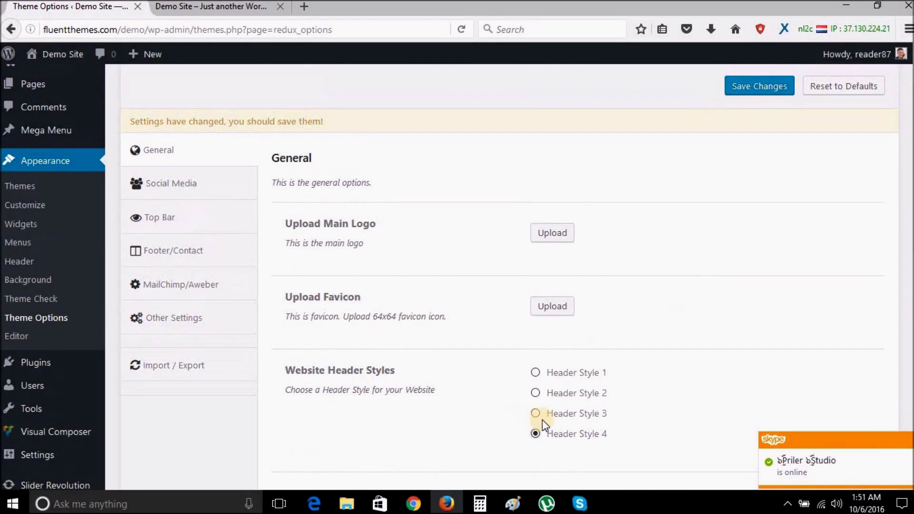
pyautogui.click(760, 88)
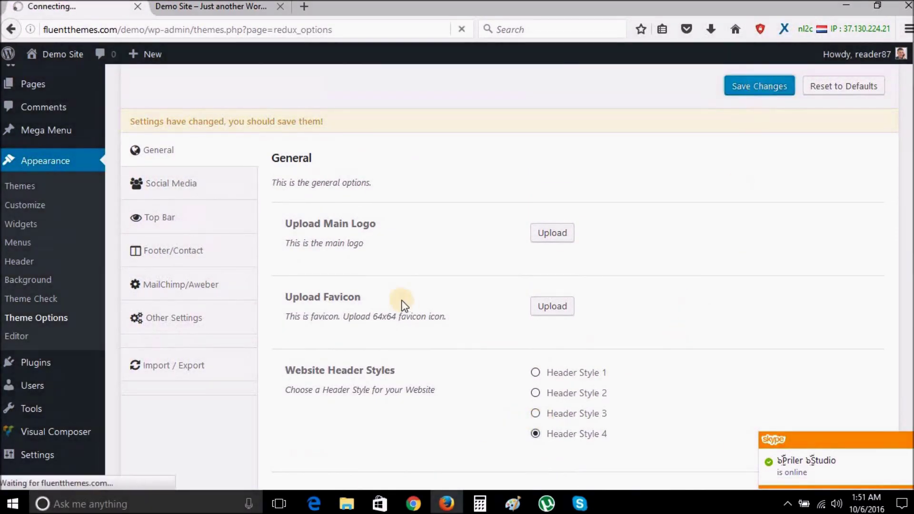
# Reload the demo site's front page and check the header style and accent color down to the hosting plans
pyautogui.click(202, 9)
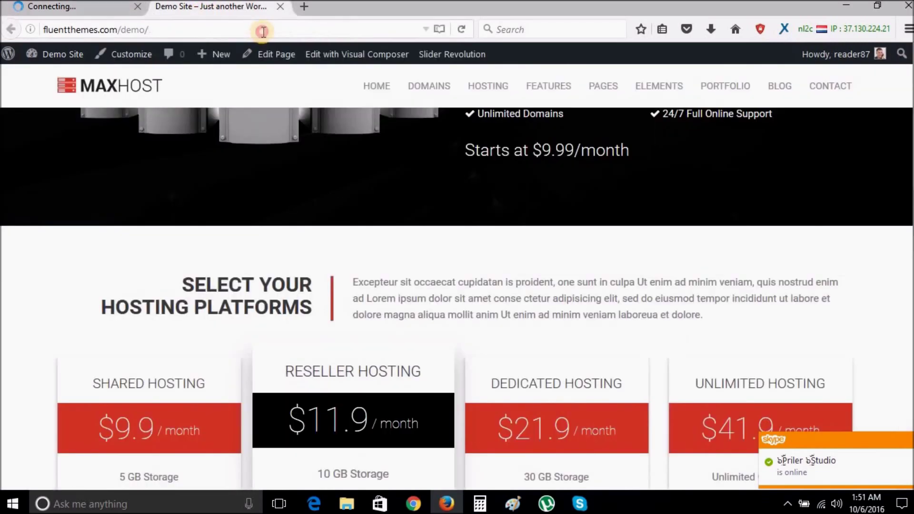
pyautogui.click(263, 31)
pyautogui.press('Return')
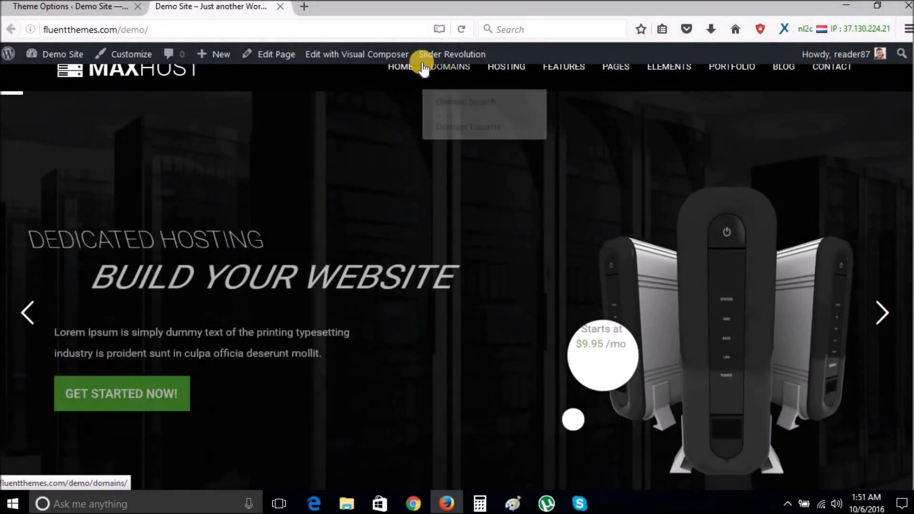
pyautogui.scroll(-8, 413, 350)
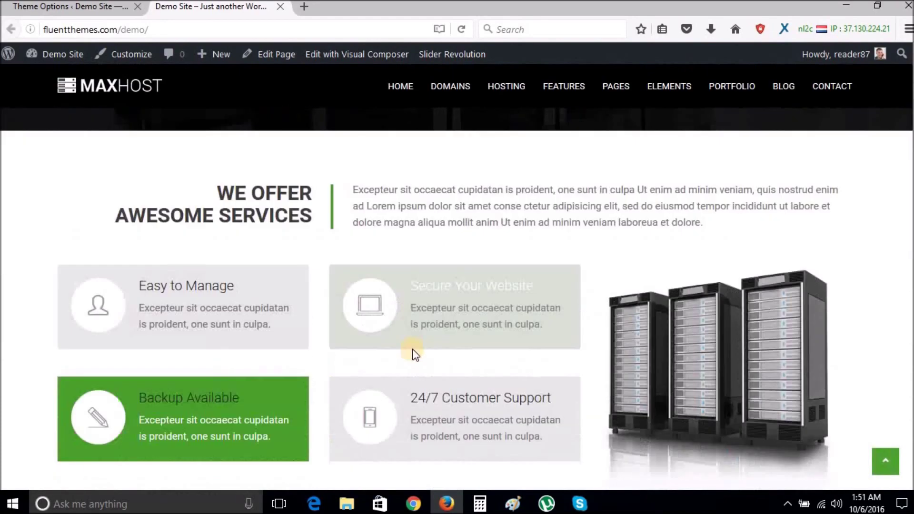
pyautogui.scroll(-12, 413, 351)
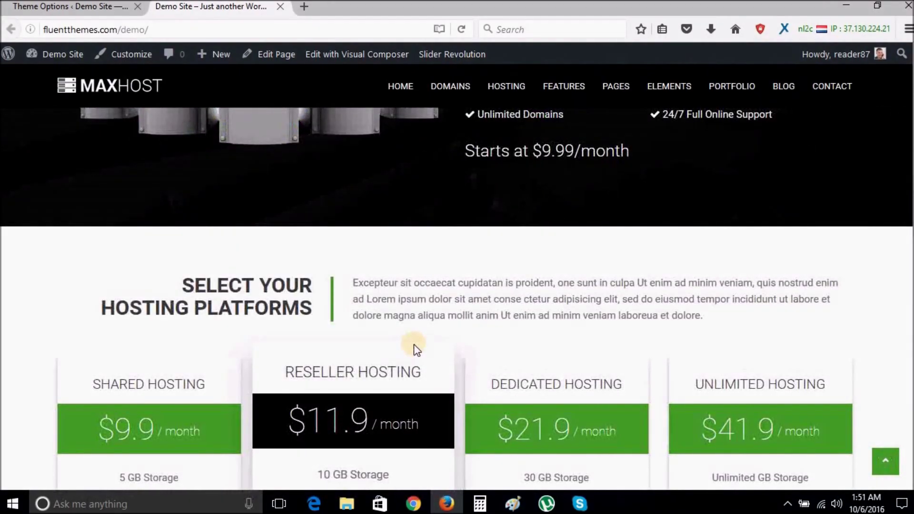
# Set the website's header style to Header Style 1 in the general Theme Options
pyautogui.click(76, 8)
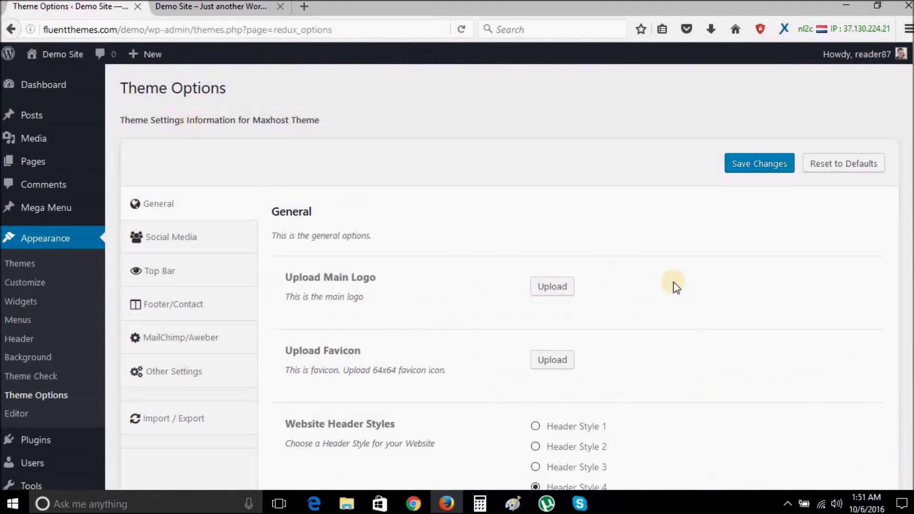
pyautogui.scroll(-3, 675, 286)
pyautogui.click(536, 349)
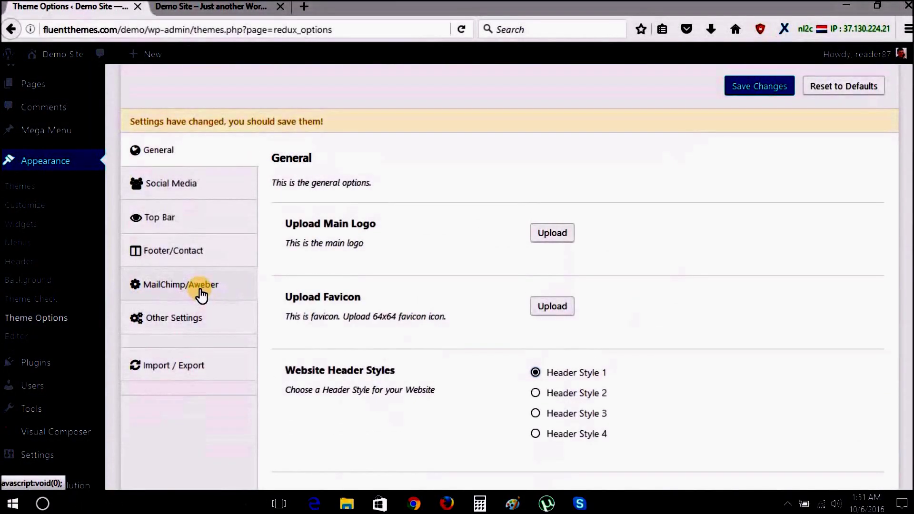
# Examine the MailChimp/Aweber subscriber form settings in Theme Options, including the API key, list ID and redirect URL fields
pyautogui.click(201, 292)
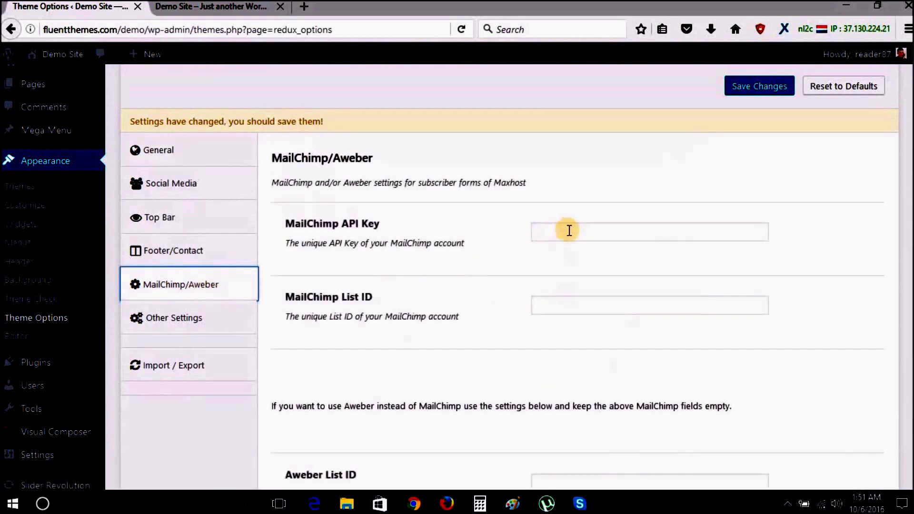
pyautogui.scroll(-5, 359, 376)
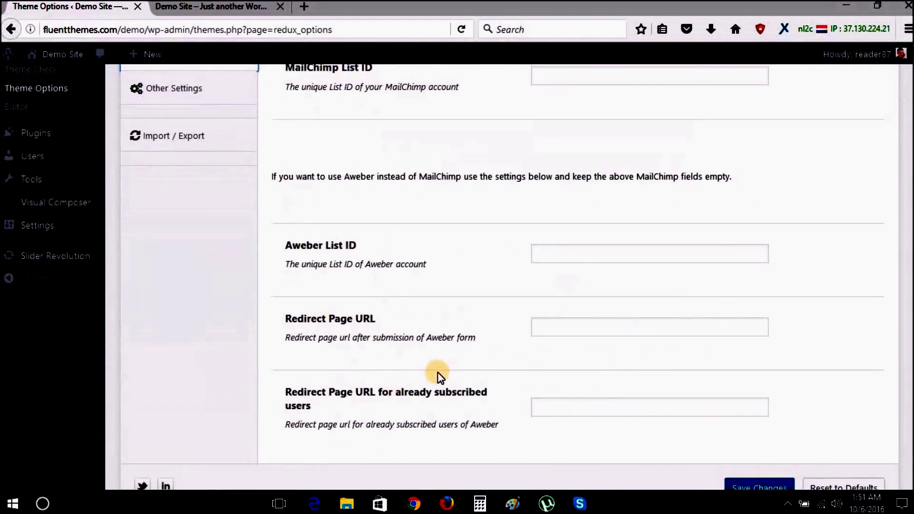
pyautogui.scroll(7, 438, 376)
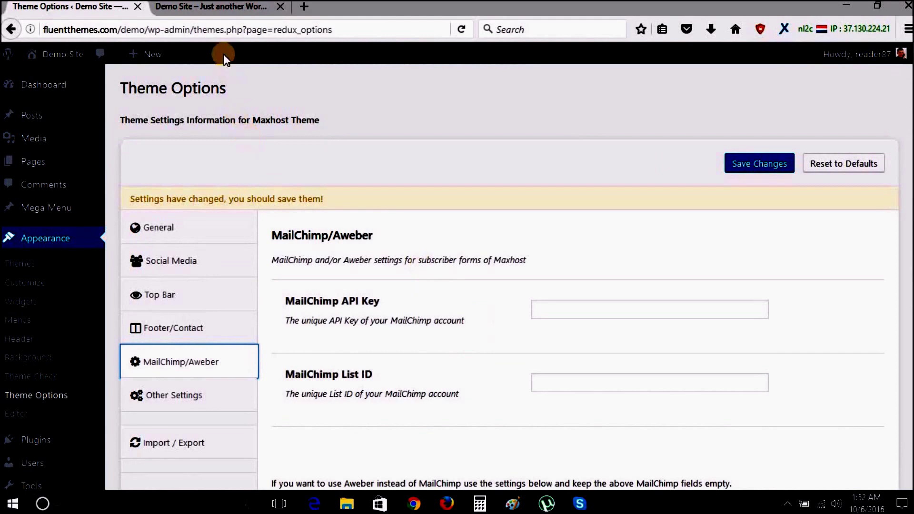
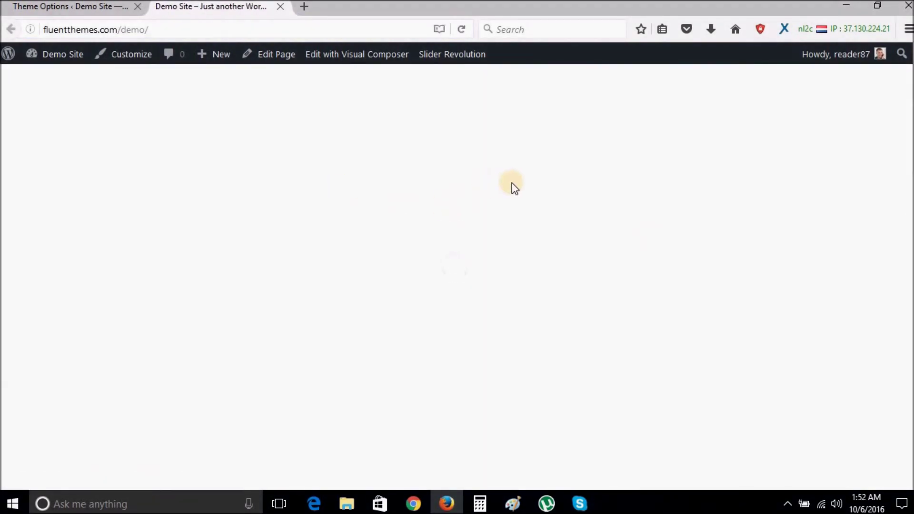
# Examine the front page's header and services section on the demo site
pyautogui.scroll(-10, 510, 251)
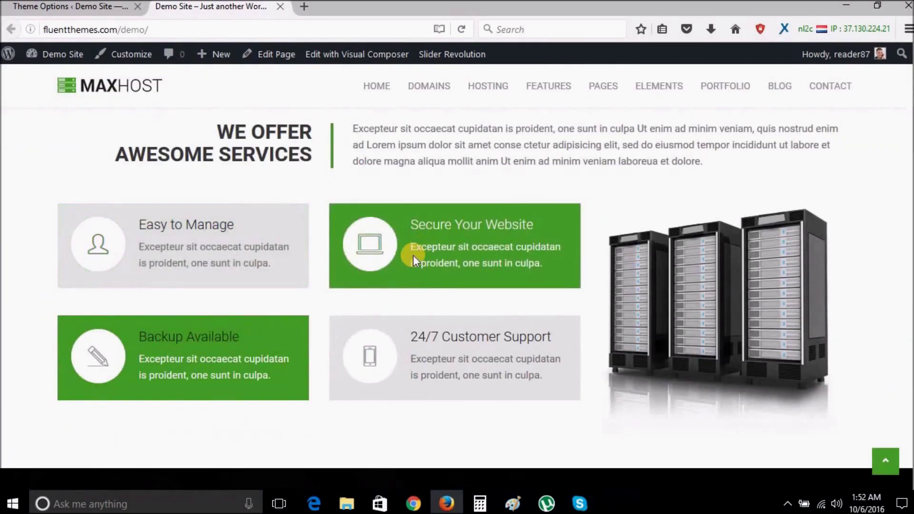
pyautogui.scroll(-5, 475, 376)
pyautogui.scroll(8, 480, 380)
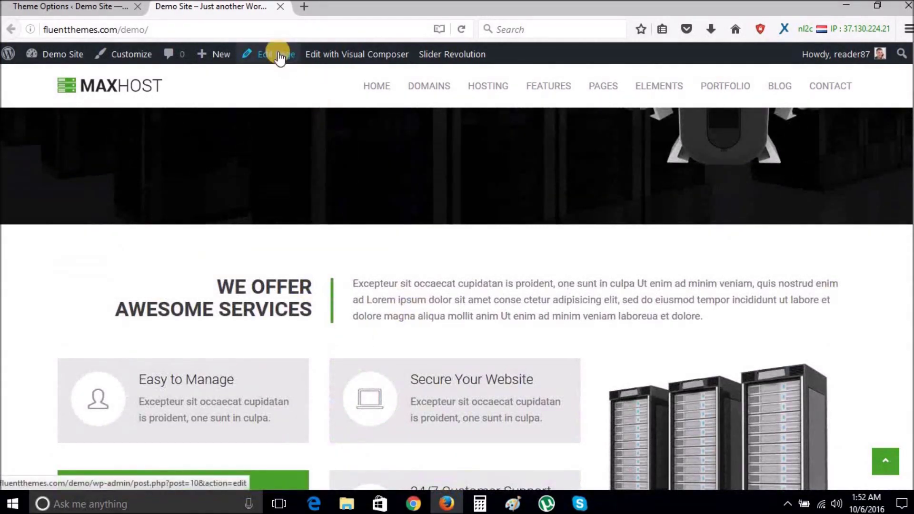
# Open the Home page for editing in a new tab and examine its Visual Composer layout
pyautogui.middleClick(281, 55)
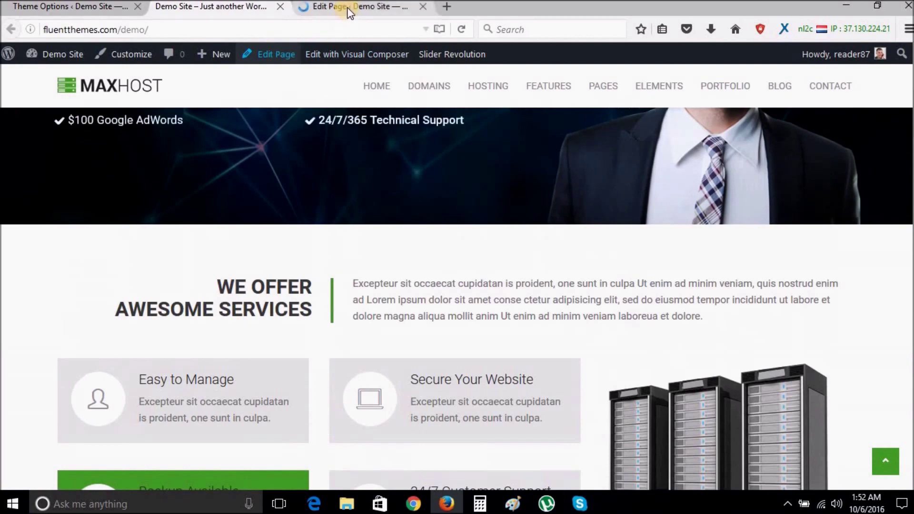
pyautogui.click(347, 7)
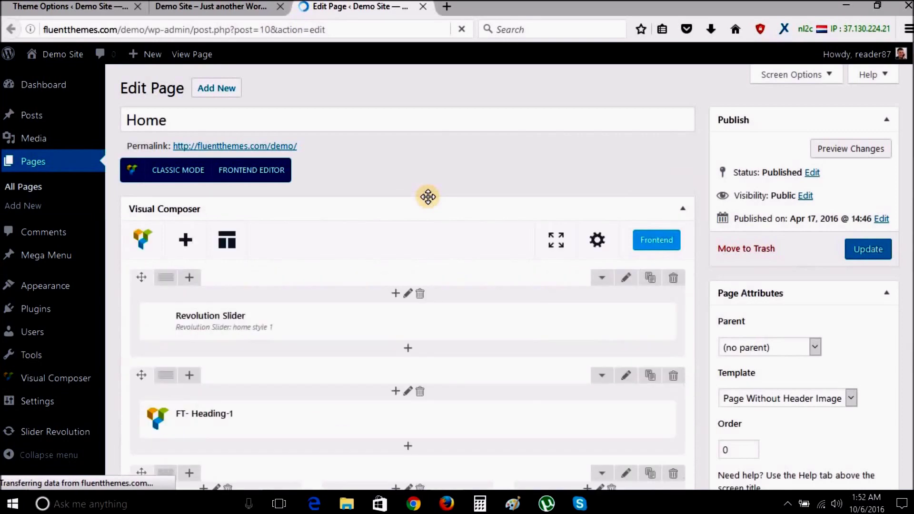
pyautogui.scroll(-4, 427, 194)
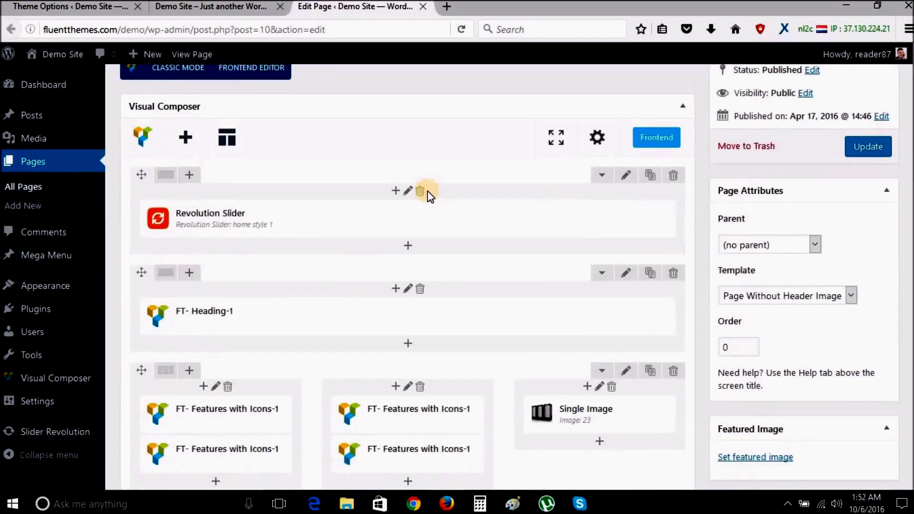
# Open the settings of the Home page's first FT- Heading-1 element and locate its left side title on the front page
pyautogui.moveTo(432, 138)
pyautogui.moveTo(422, 239)
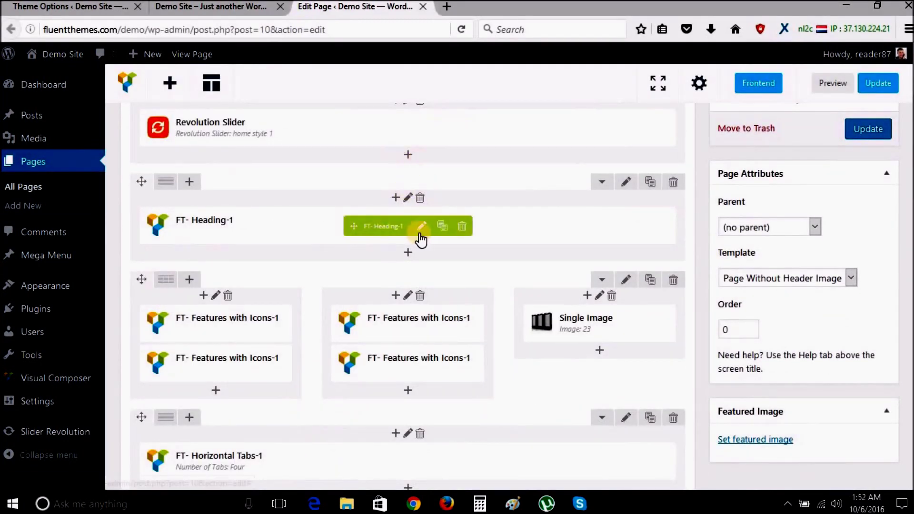
pyautogui.click(423, 237)
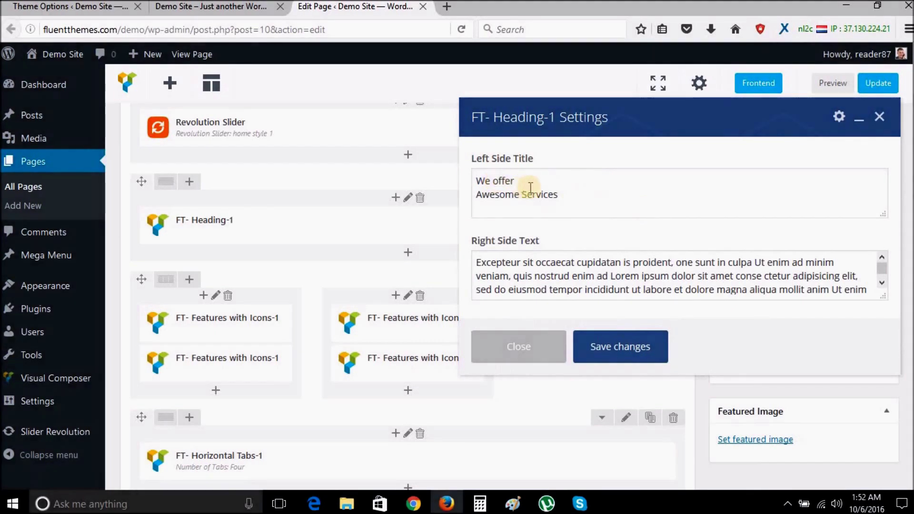
pyautogui.click(558, 193)
pyautogui.moveTo(558, 193); pyautogui.dragTo(479, 180)
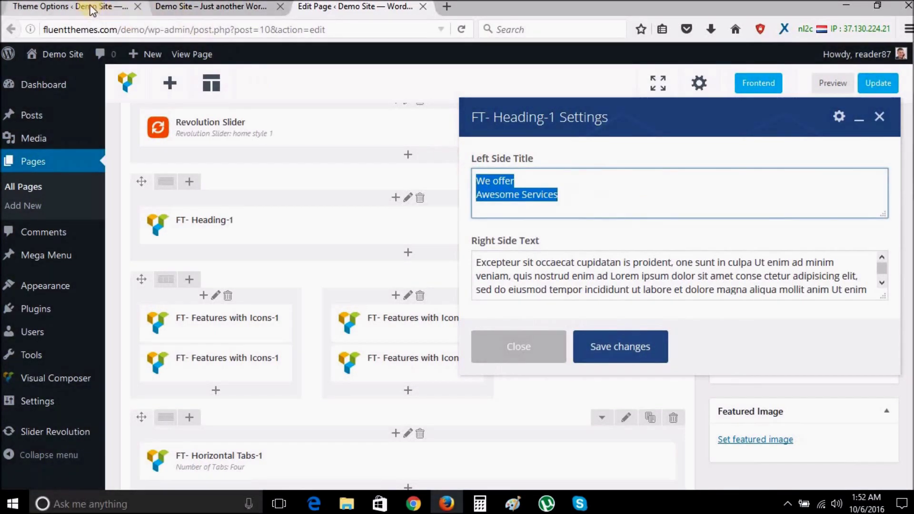
pyautogui.click(173, 10)
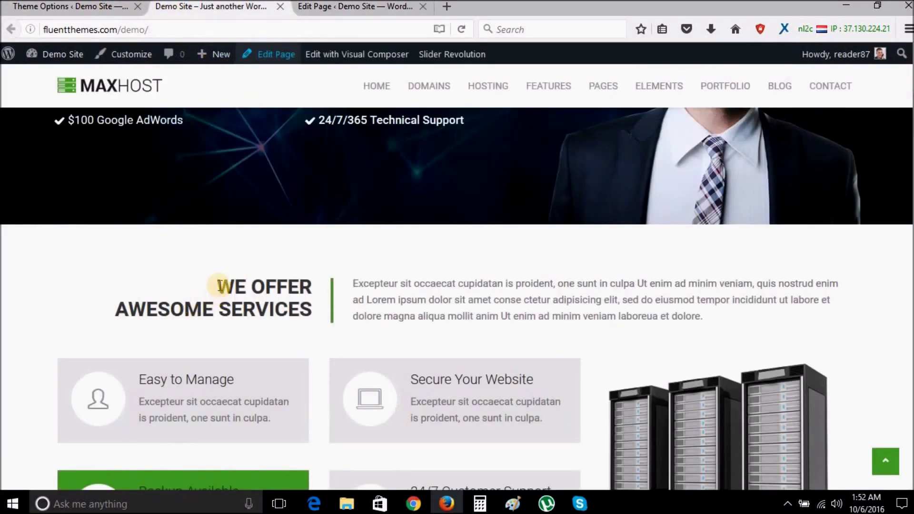
pyautogui.moveTo(218, 286); pyautogui.dragTo(309, 311)
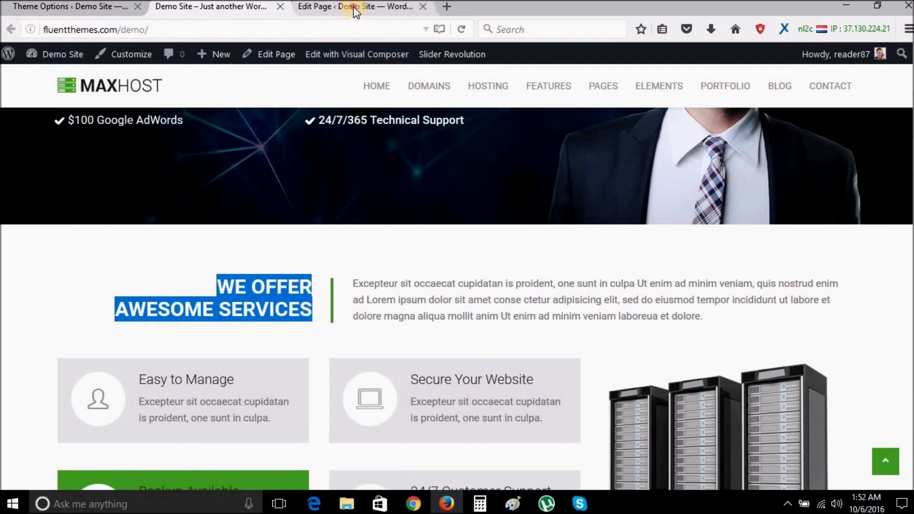
# Change the heading's left side title to "We offer No Services", replace the right side text's first word with "Sample Text ..", and save the element
pyautogui.click(354, 10)
pyautogui.click(552, 196)
pyautogui.doubleClick(501, 194)
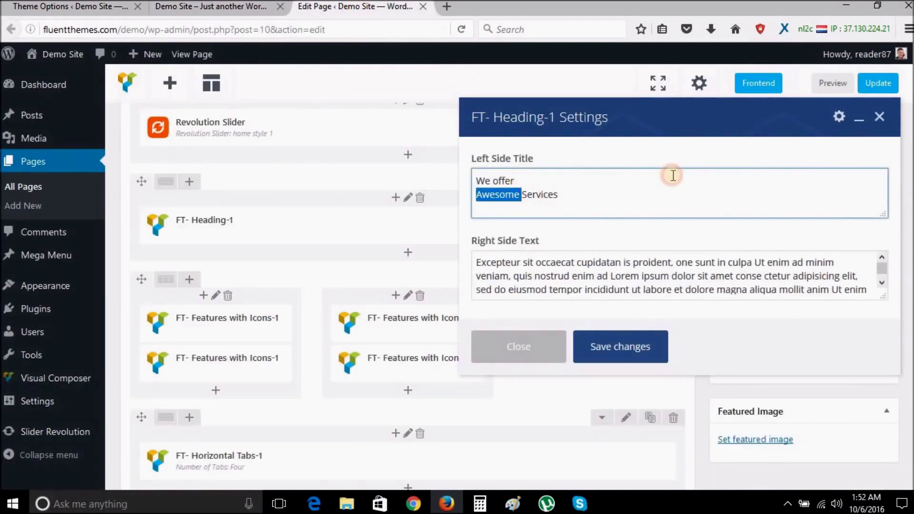
pyautogui.write('No')
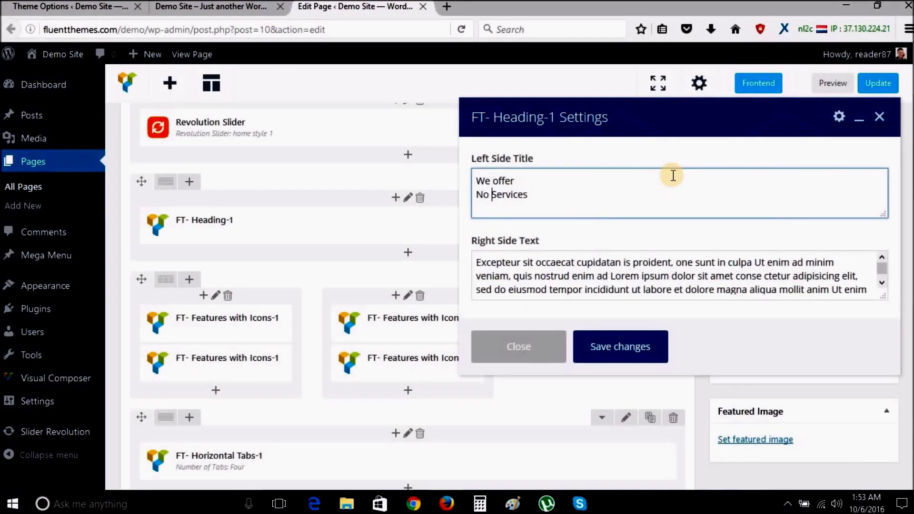
pyautogui.doubleClick(491, 262)
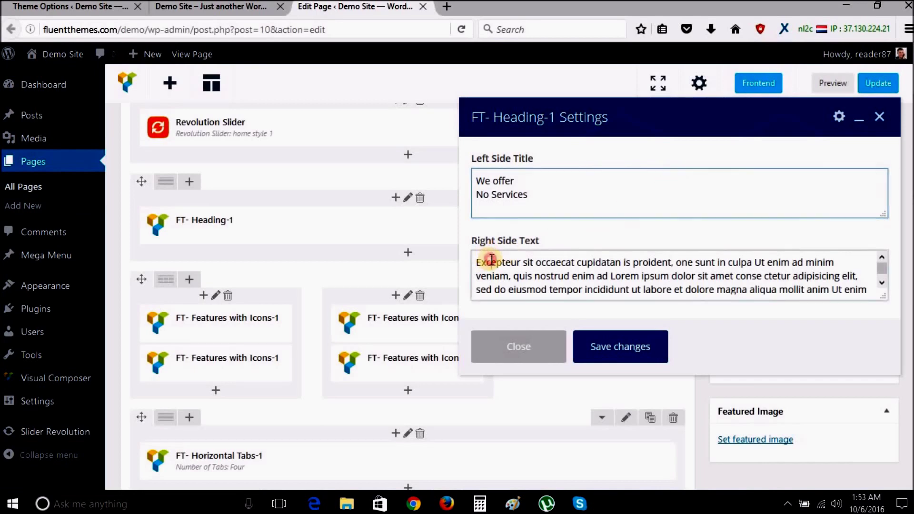
pyautogui.write('Sample Tex')
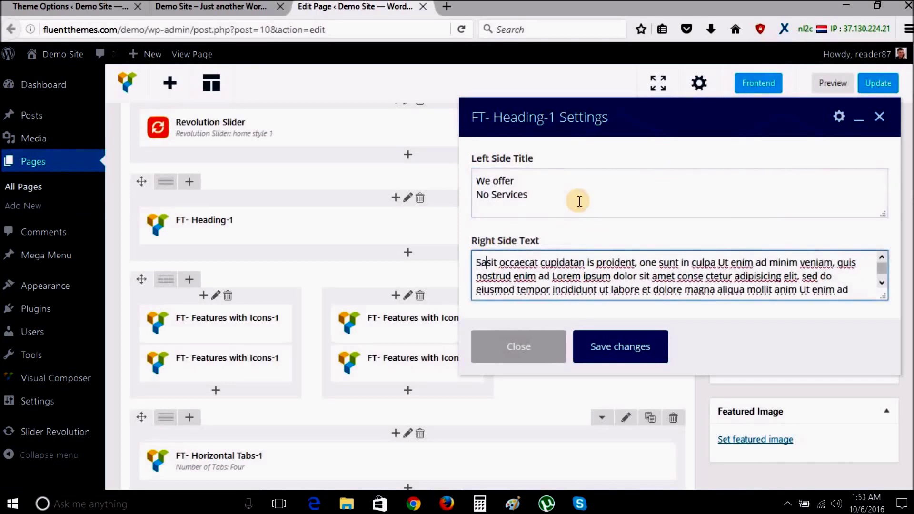
pyautogui.write('t ..')
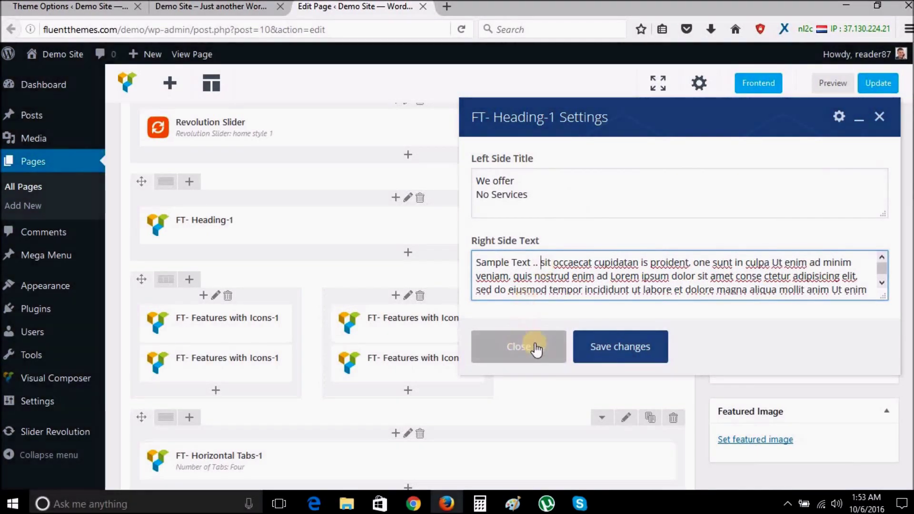
pyautogui.click(612, 348)
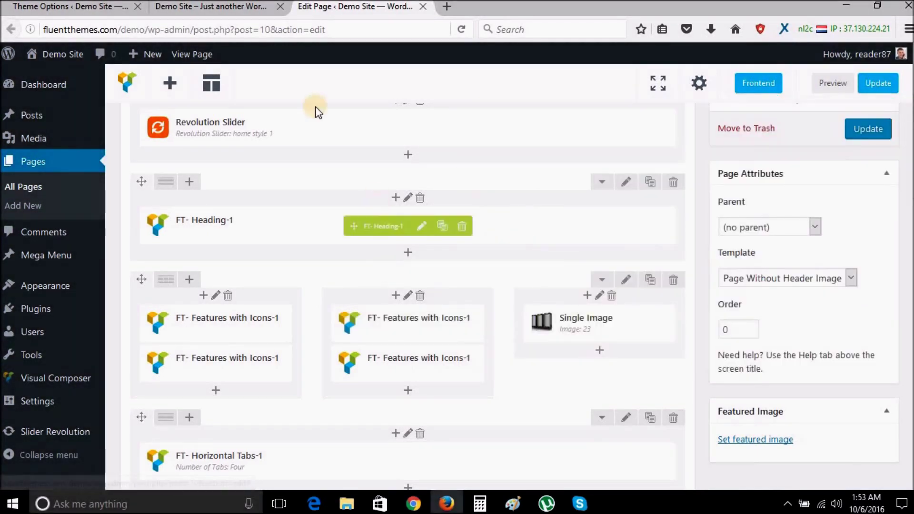
# Locate the text beside the services heading on the front page, and update the Home page with the heading edits
pyautogui.click(216, 8)
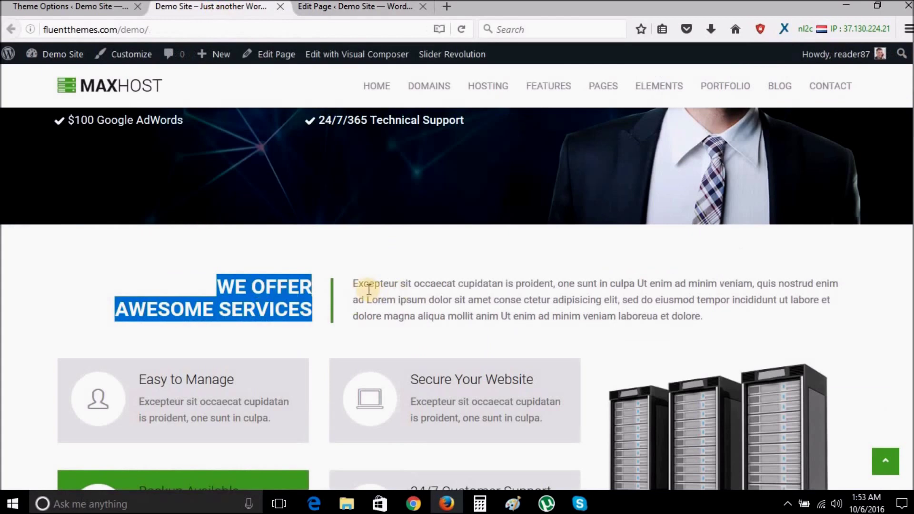
pyautogui.moveTo(363, 284); pyautogui.dragTo(398, 284)
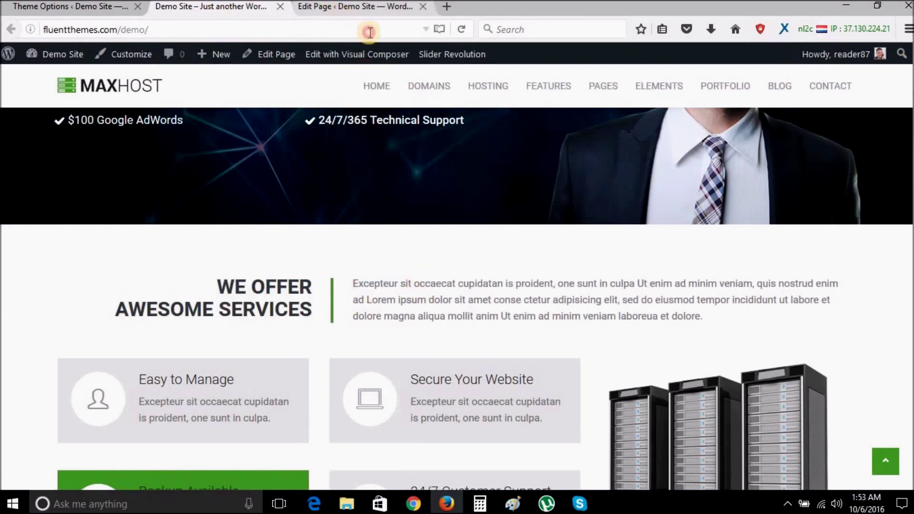
pyautogui.click(352, 6)
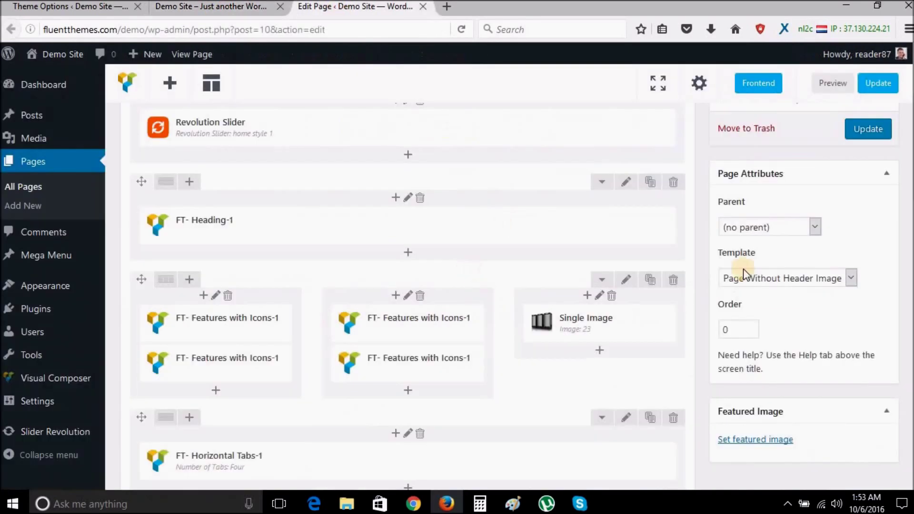
pyautogui.click(869, 130)
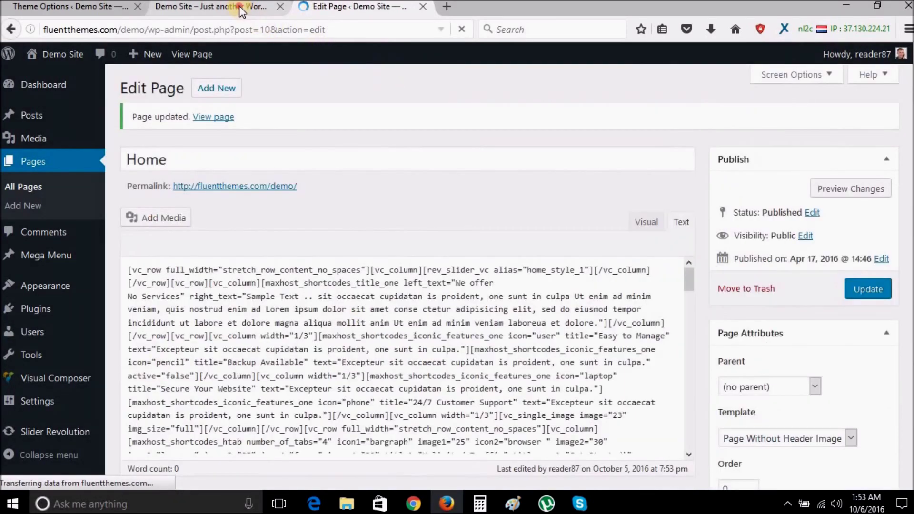
# Reload the front page and check the edited services heading and the text beside it
pyautogui.click(238, 7)
pyautogui.click(315, 29)
pyautogui.press('Return')
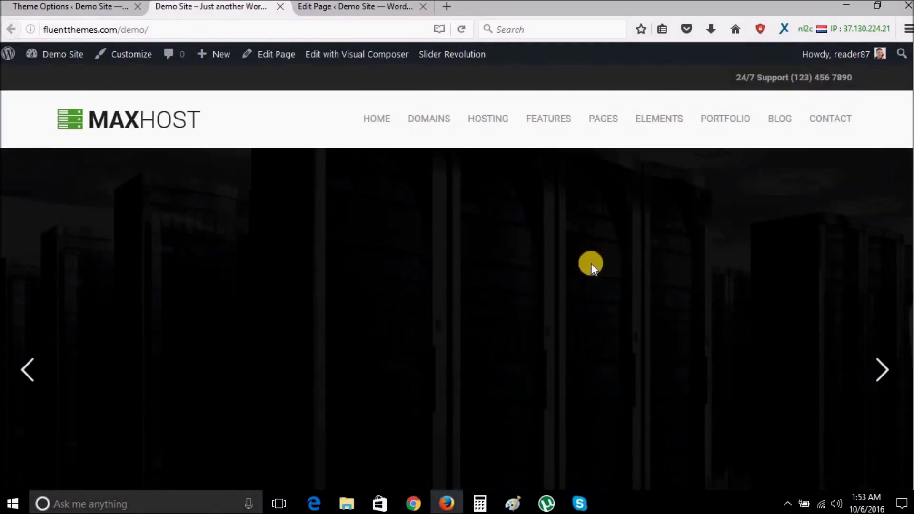
pyautogui.scroll(-7, 592, 264)
pyautogui.scroll(-2, 592, 264)
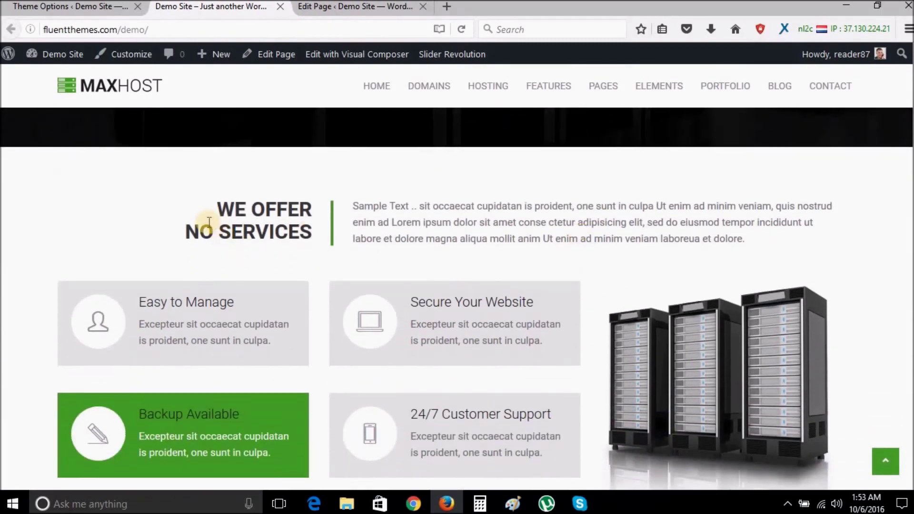
pyautogui.moveTo(217, 207); pyautogui.dragTo(306, 232)
pyautogui.click(372, 212)
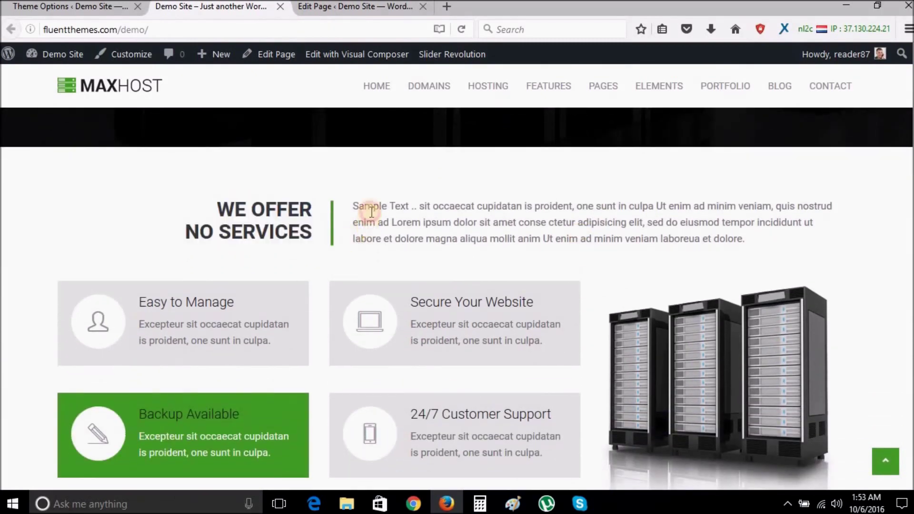
pyautogui.moveTo(356, 205); pyautogui.dragTo(439, 222)
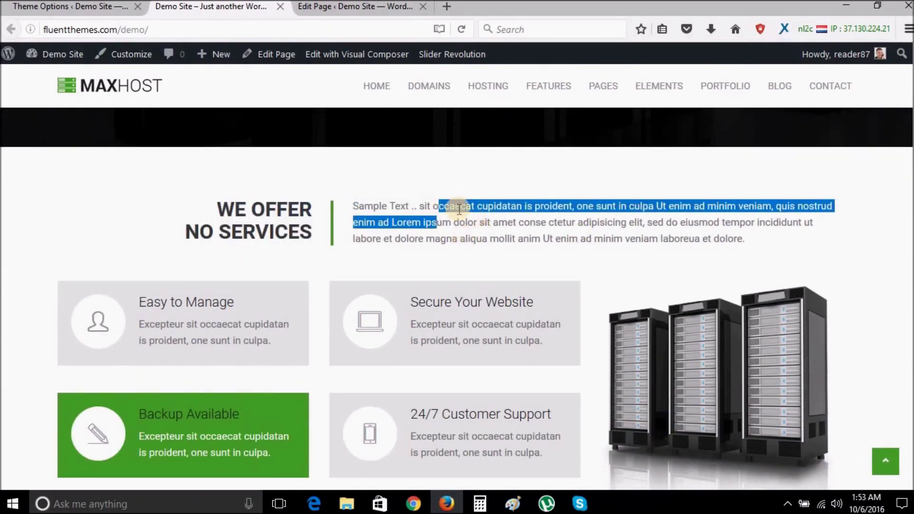
# Open the settings of the lower FT- Features with Icons-1 element in the row's middle column on the Home page
pyautogui.click(349, 6)
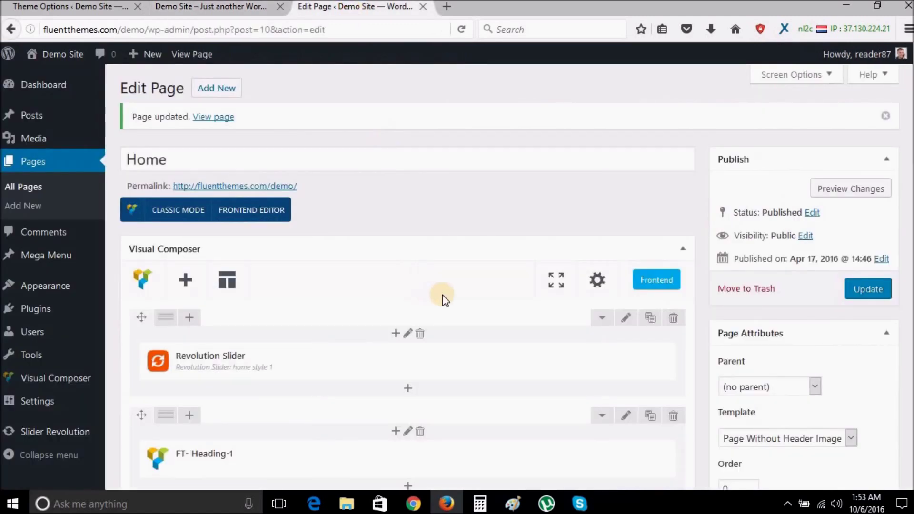
pyautogui.scroll(-5, 443, 298)
pyautogui.moveTo(443, 298); pyautogui.dragTo(257, 228)
pyautogui.scroll(-2, 443, 300)
pyautogui.moveTo(378, 208); pyautogui.dragTo(436, 255)
pyautogui.click(437, 249)
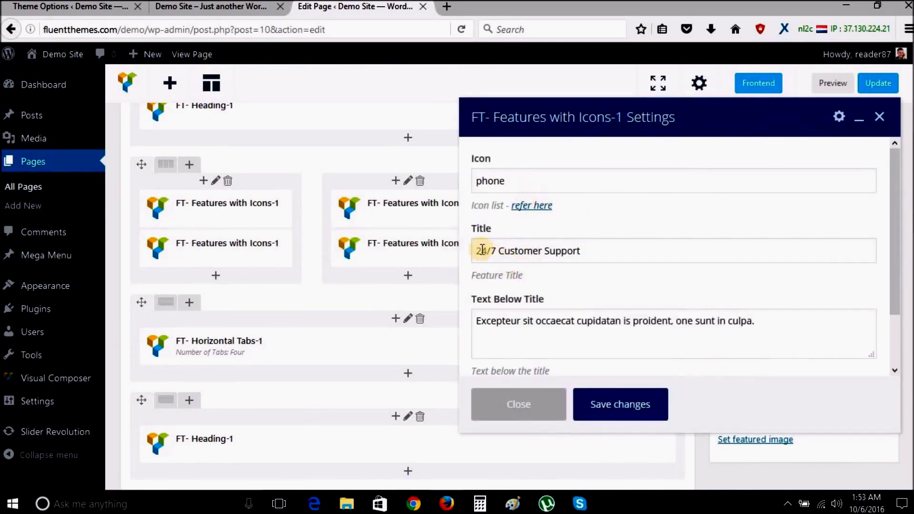
pyautogui.moveTo(483, 250); pyautogui.dragTo(593, 252)
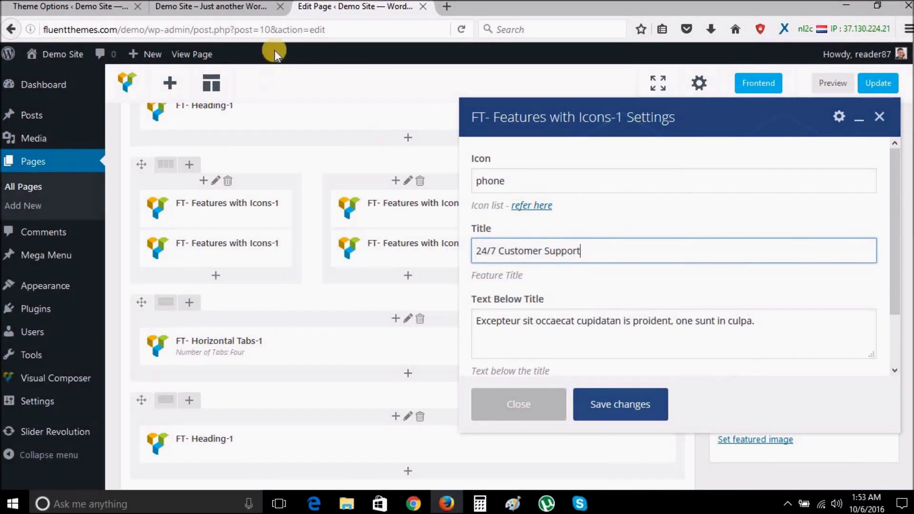
# Find the "24/7 Customer Support" feature box on the front page and return to its element settings
pyautogui.click(233, 6)
pyautogui.scroll(-1, 481, 248)
pyautogui.scroll(-3, 492, 264)
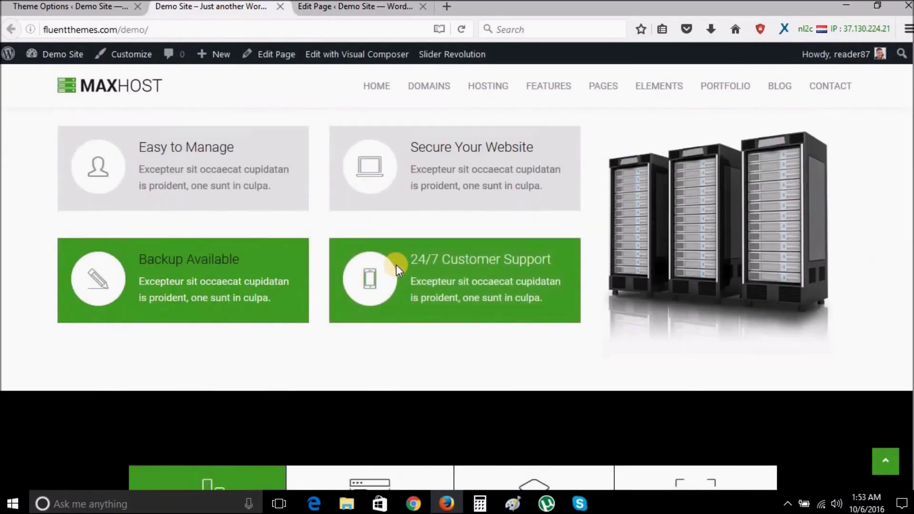
pyautogui.moveTo(418, 258); pyautogui.dragTo(555, 260)
pyautogui.click(373, 8)
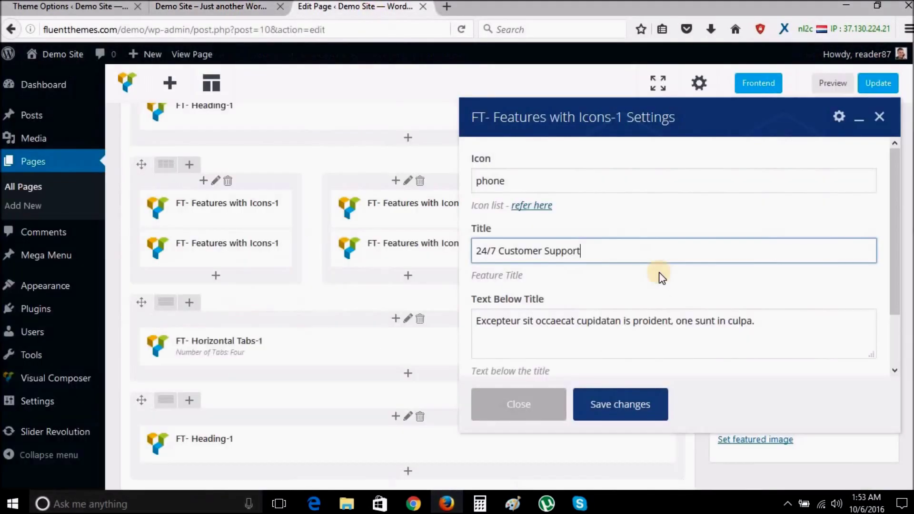
# Set the feature's title to "Full Customer Support", save the element, and update the Home page
pyautogui.doubleClick(496, 249)
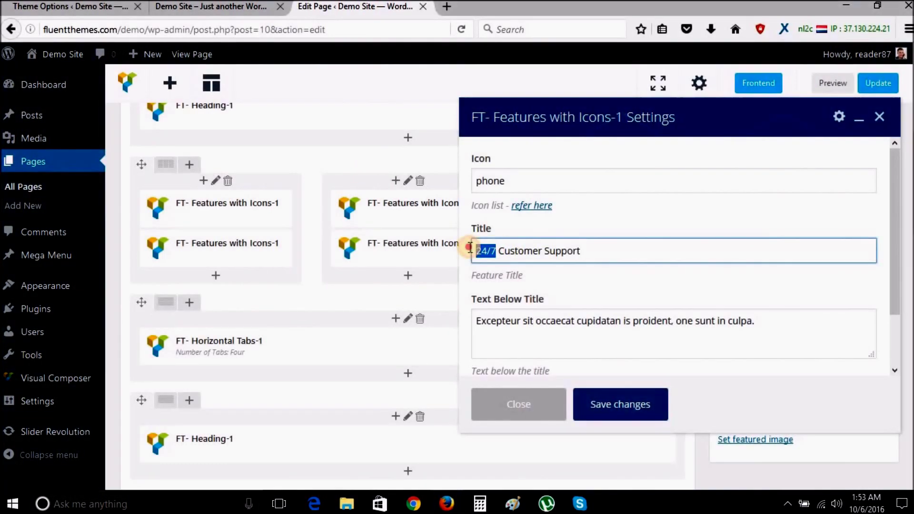
pyautogui.write('Full')
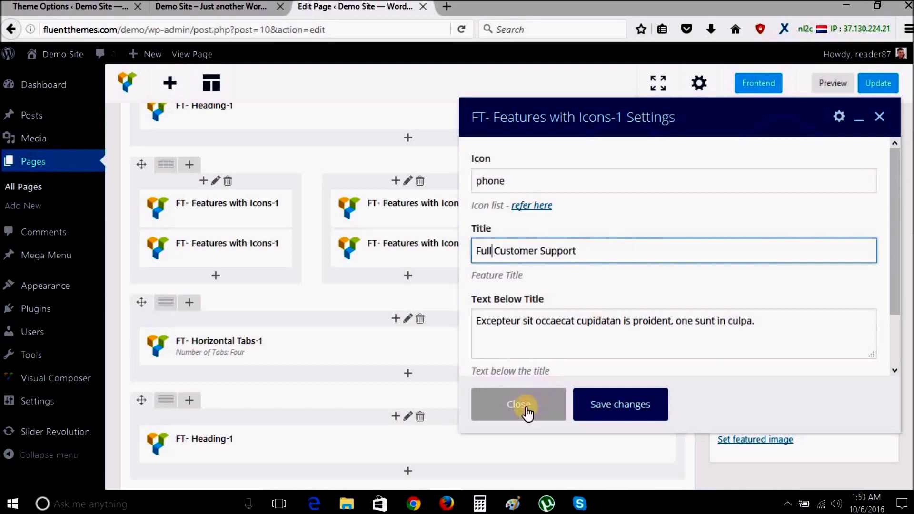
pyautogui.click(615, 404)
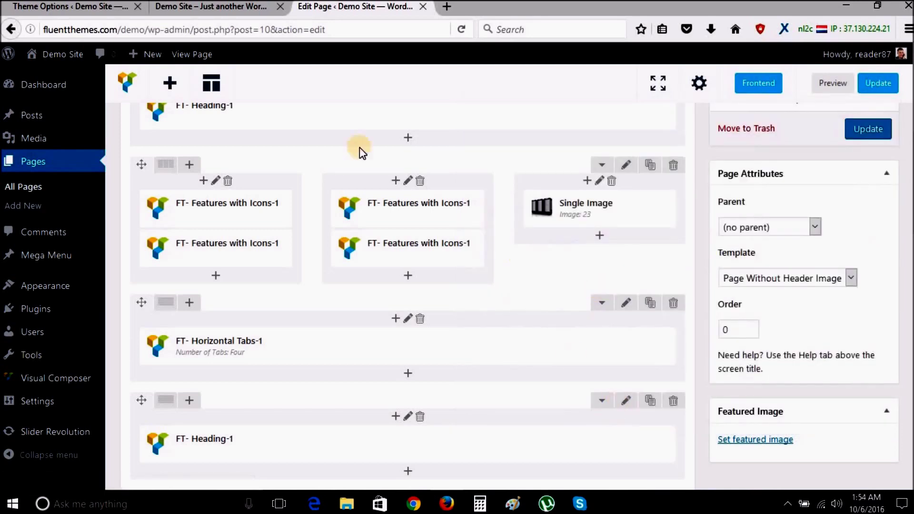
pyautogui.click(868, 133)
# Reload the front page and check the title of the customer support feature box
pyautogui.click(229, 7)
pyautogui.click(296, 27)
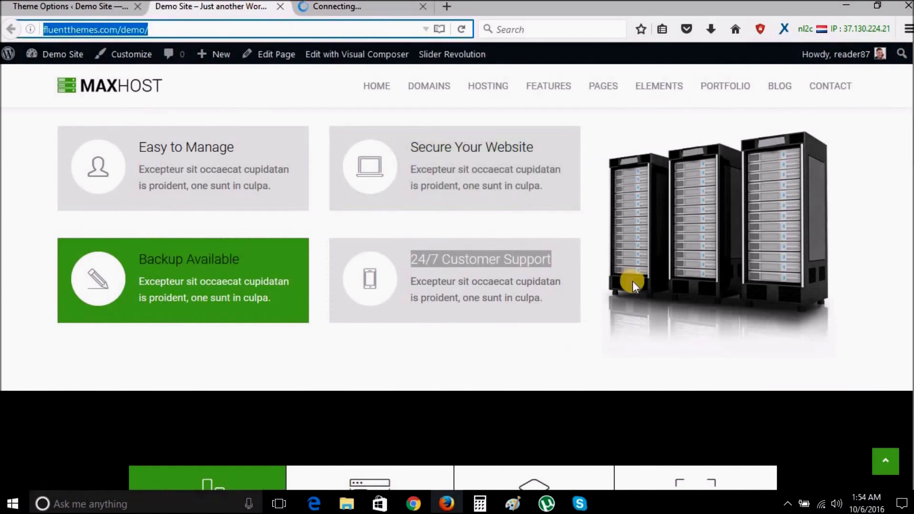
pyautogui.press('Return')
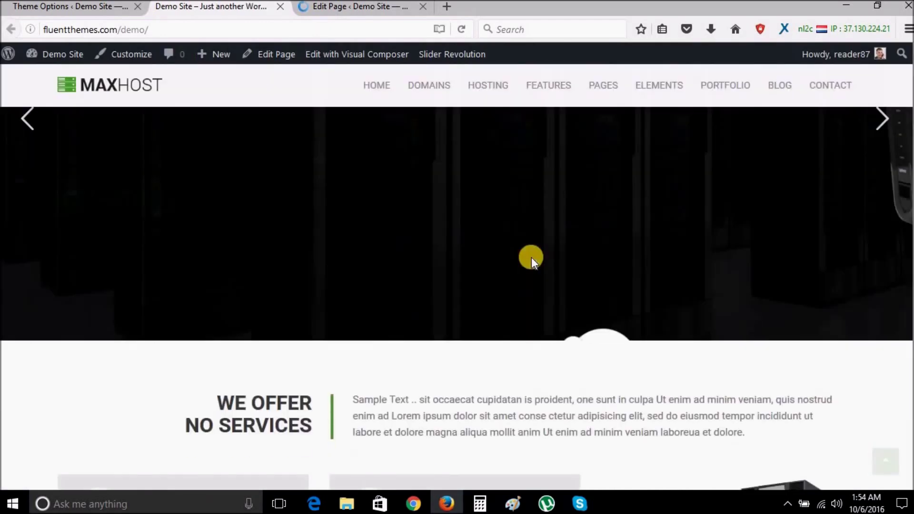
pyautogui.scroll(-5, 532, 257)
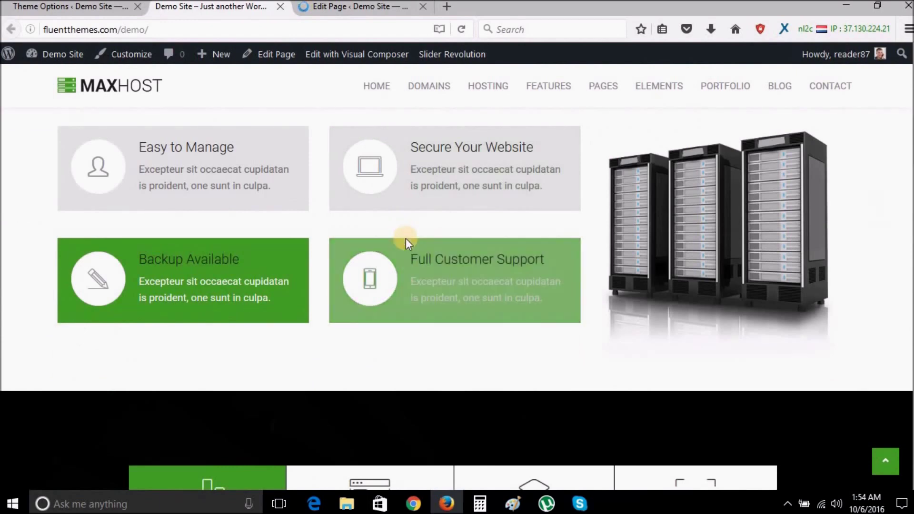
pyautogui.moveTo(432, 260); pyautogui.dragTo(561, 301)
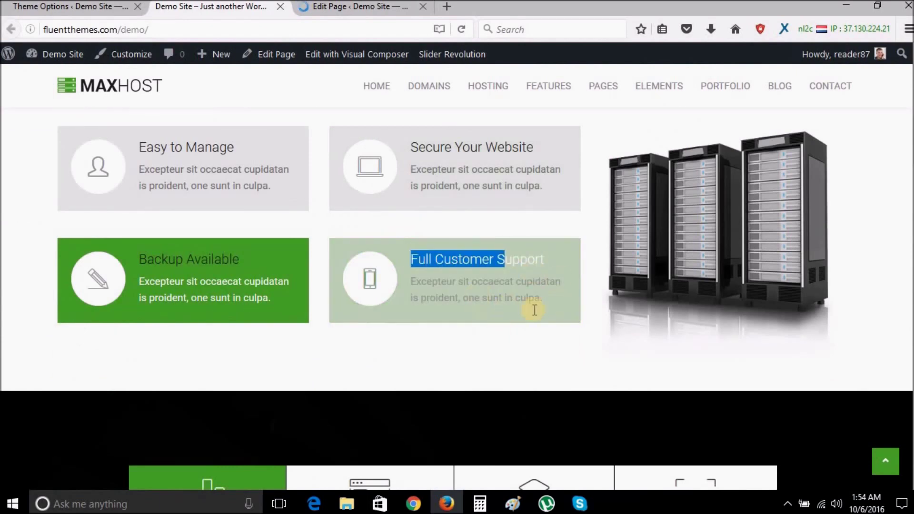
pyautogui.scroll(-3, 490, 374)
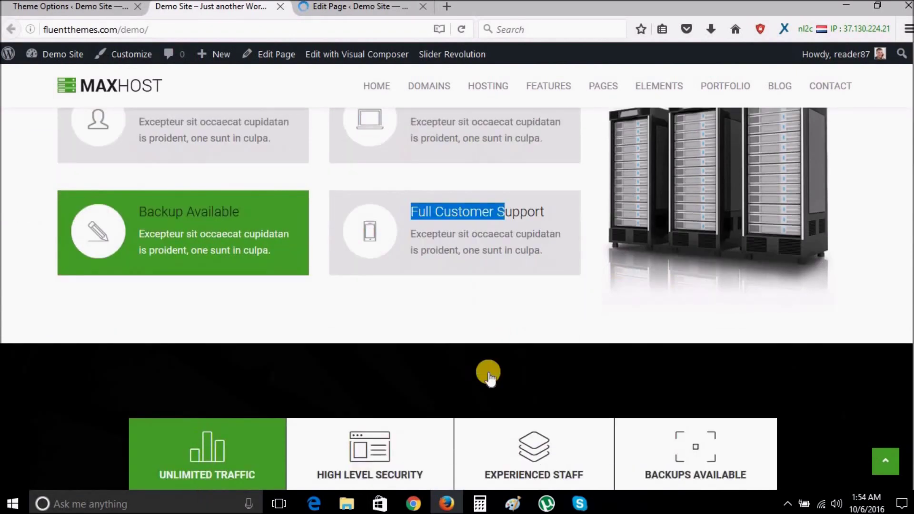
pyautogui.scroll(3, 490, 374)
pyautogui.moveTo(416, 259); pyautogui.dragTo(547, 262)
pyautogui.click(541, 267)
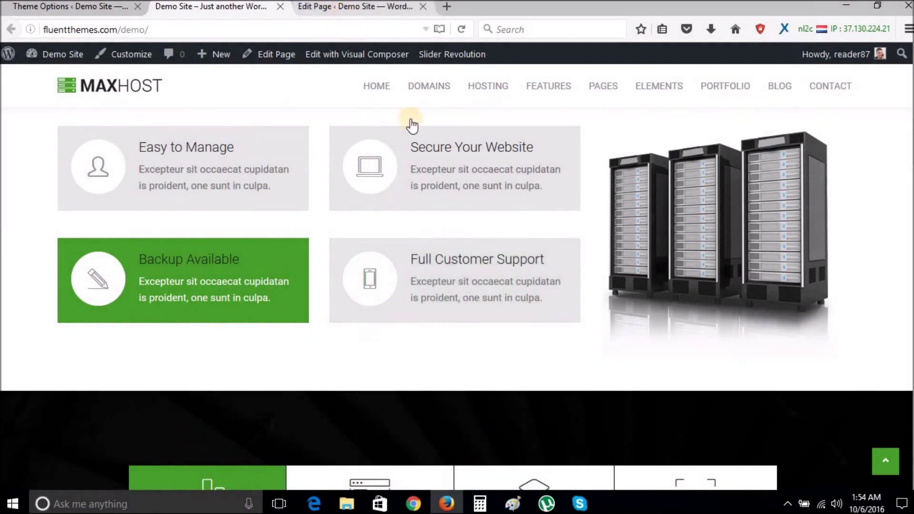
# View the High Level Security and Experienced Staff tabs in the front page's horizontal tabs section
pyautogui.scroll(-4, 619, 318)
pyautogui.click(399, 284)
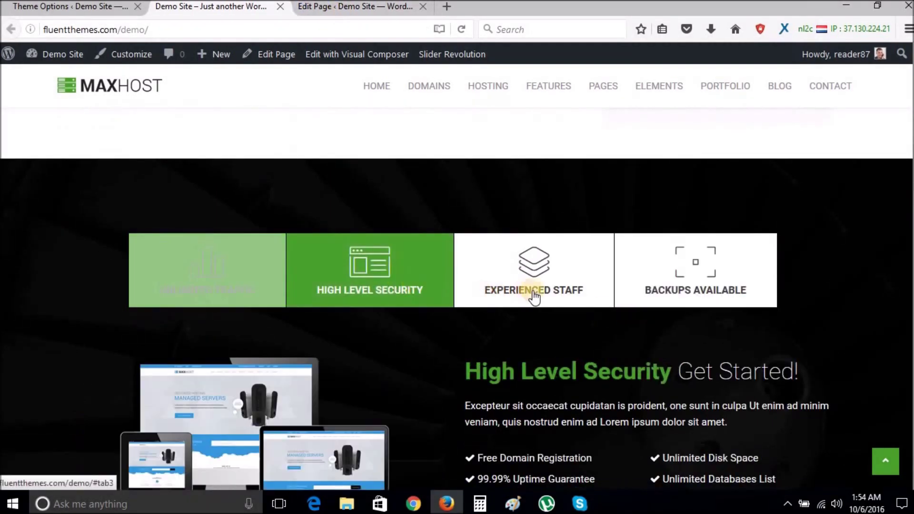
pyautogui.click(534, 270)
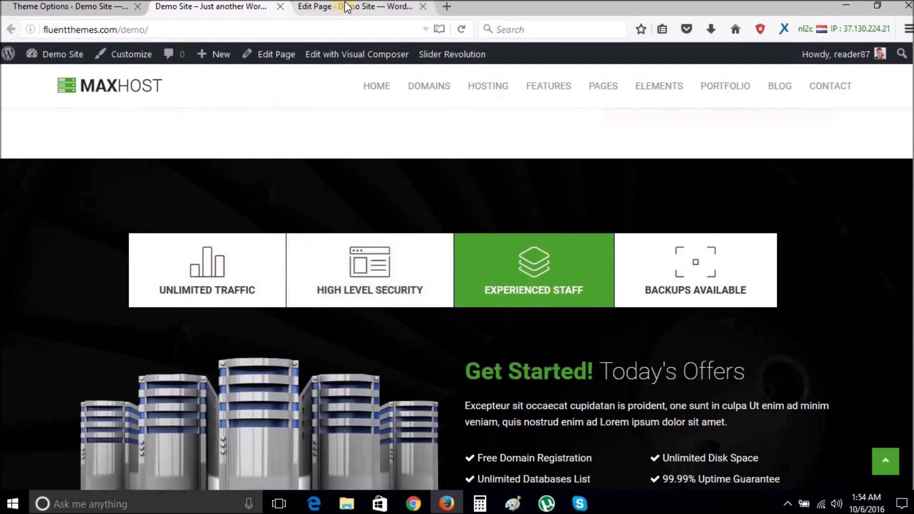
# Inspect the Tab-1 heading in the FT- Horizontal Tabs-1 settings, compare it with the front page, and close the settings
pyautogui.click(355, 7)
pyautogui.scroll(-5, 379, 247)
pyautogui.scroll(-2, 378, 247)
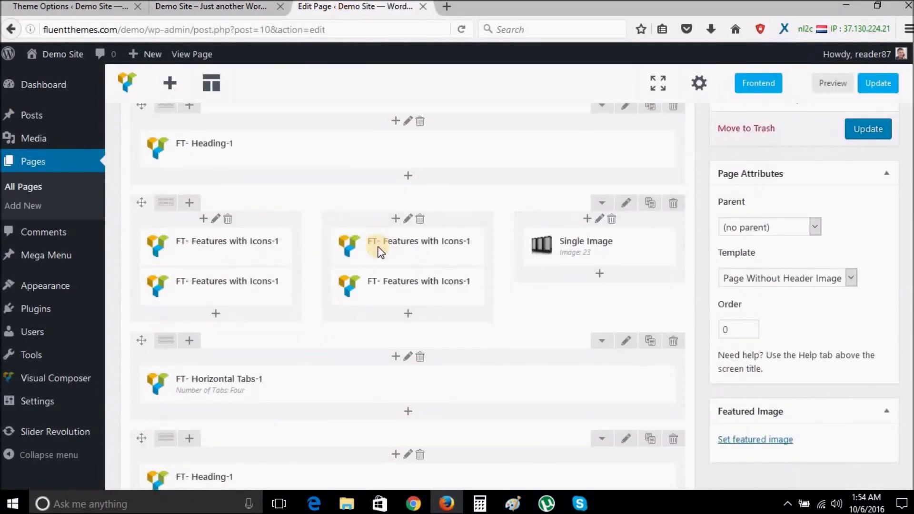
pyautogui.moveTo(415, 347)
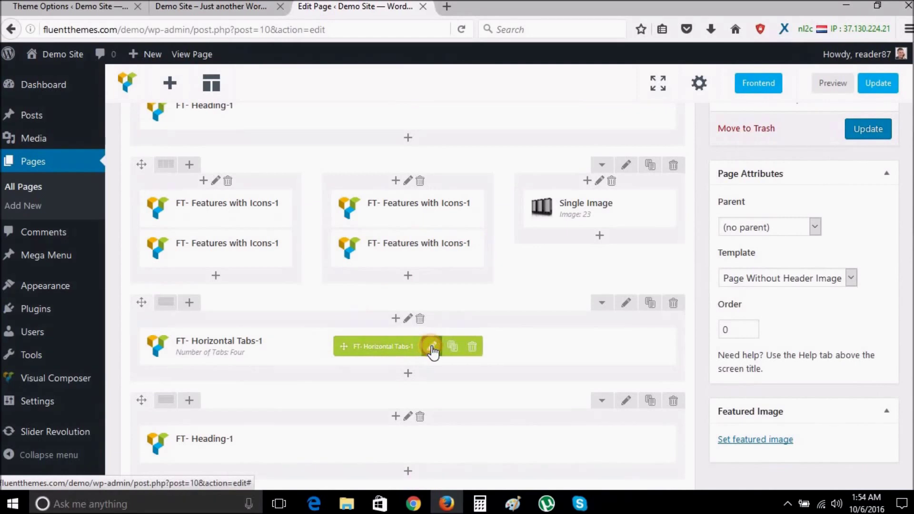
pyautogui.click(432, 348)
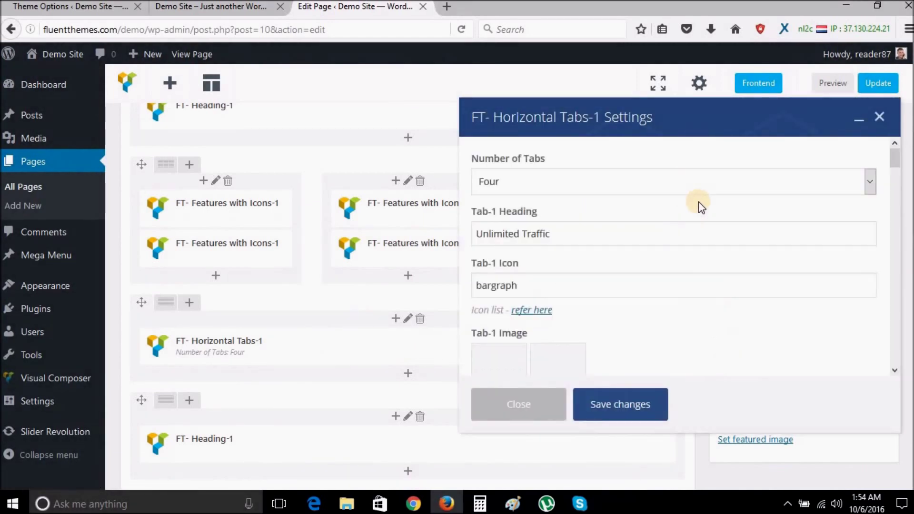
pyautogui.moveTo(572, 233); pyautogui.dragTo(465, 230)
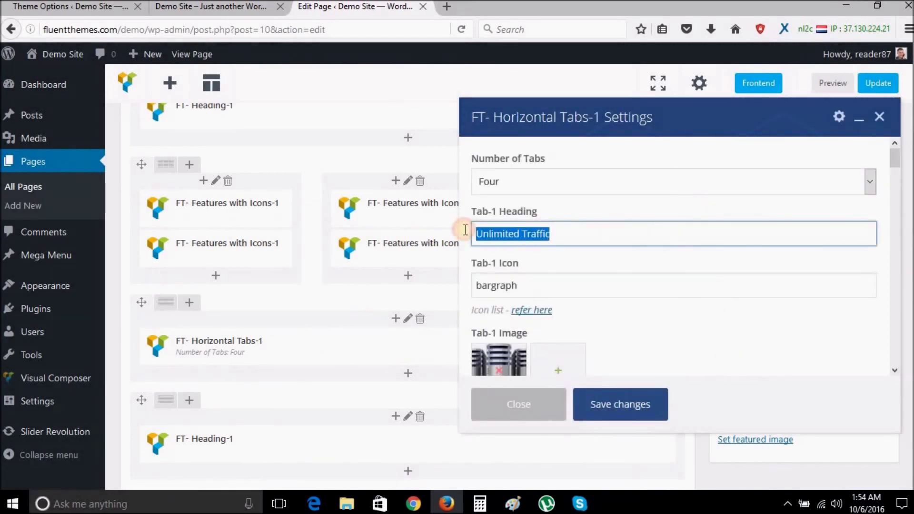
pyautogui.click(190, 7)
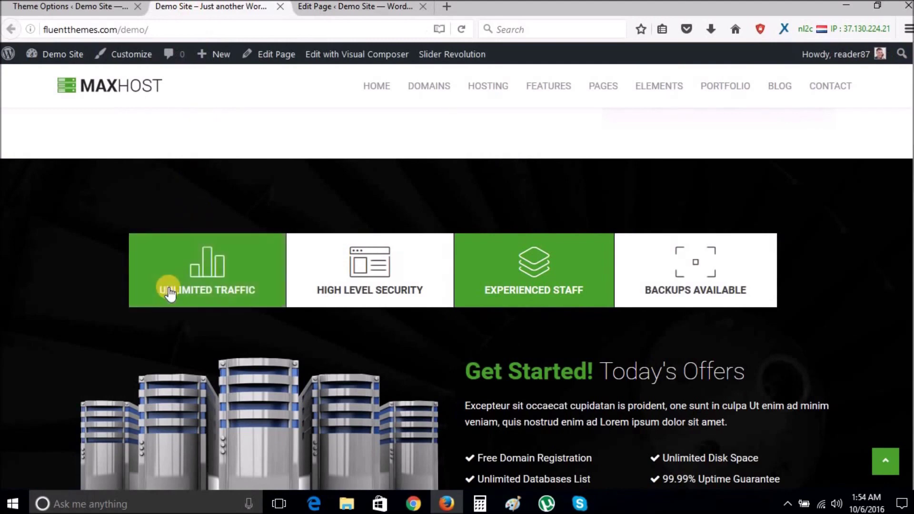
pyautogui.click(359, 6)
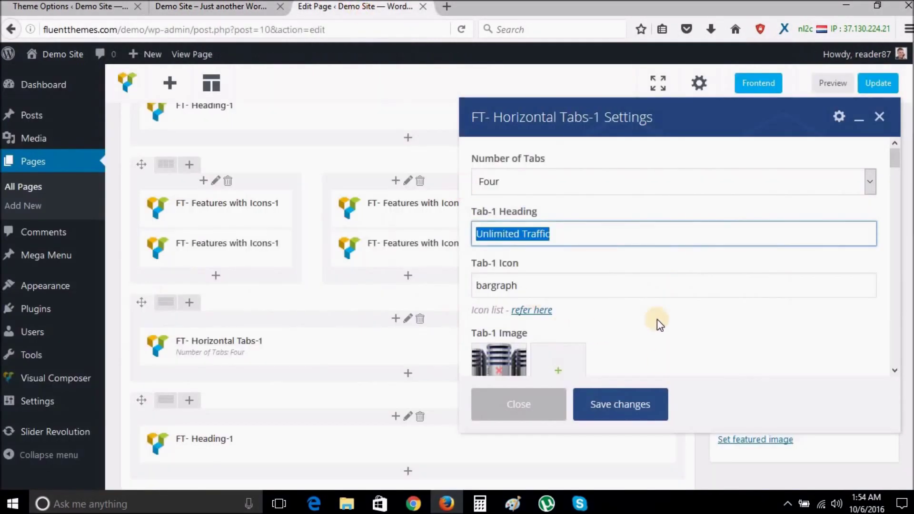
pyautogui.click(517, 403)
# Open the first FT- Pricing table - 1 element's settings and locate its plan name on the front page
pyautogui.scroll(-5, 338, 373)
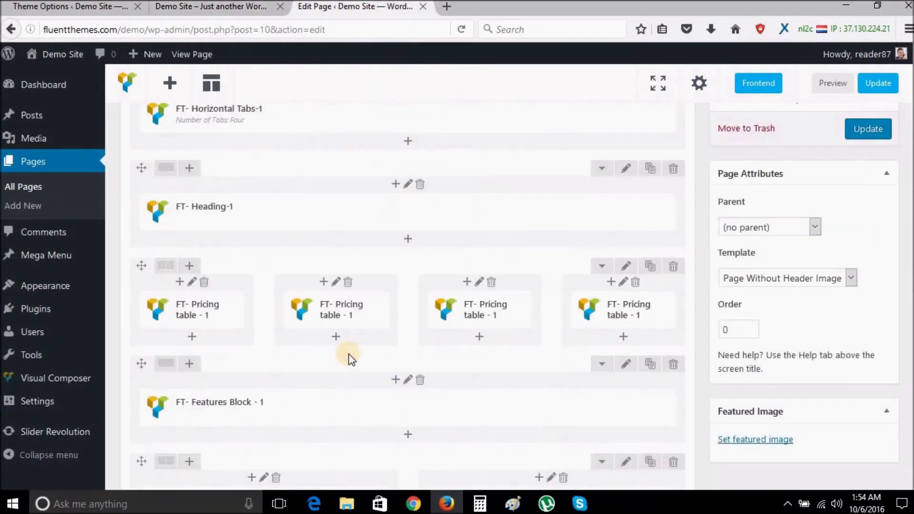
pyautogui.moveTo(209, 320)
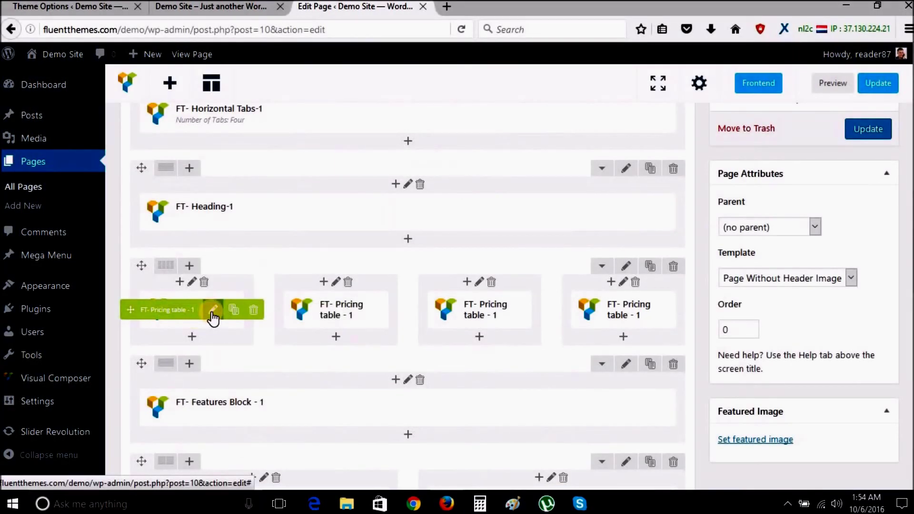
pyautogui.click(213, 314)
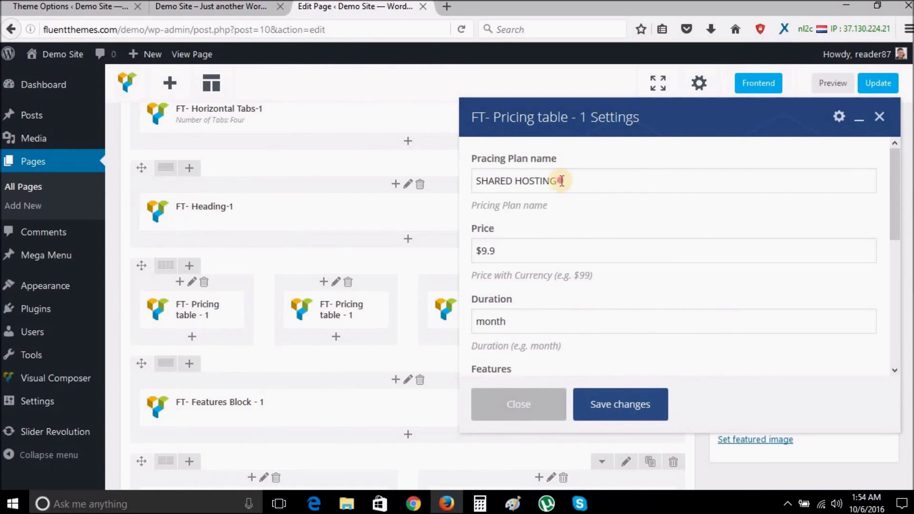
pyautogui.moveTo(559, 181); pyautogui.dragTo(443, 158)
pyautogui.click(202, 12)
pyautogui.scroll(-10, 364, 307)
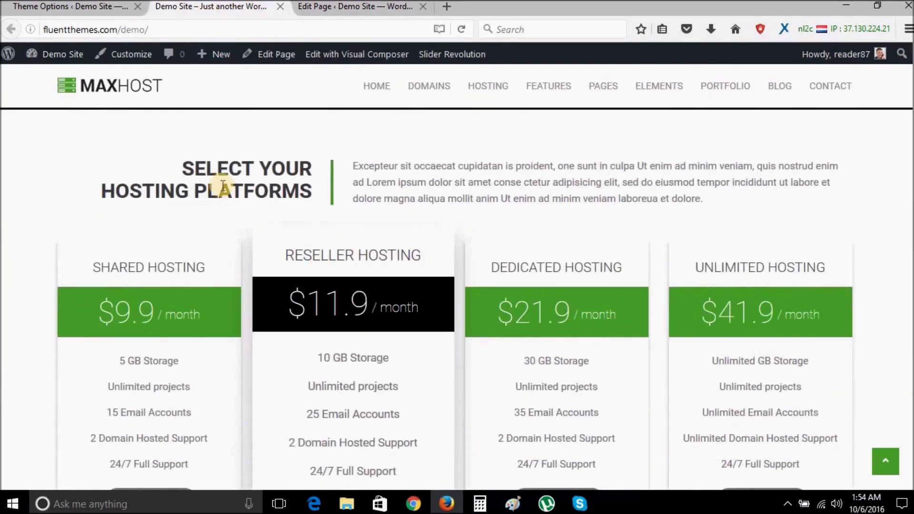
pyautogui.moveTo(88, 256); pyautogui.dragTo(209, 256)
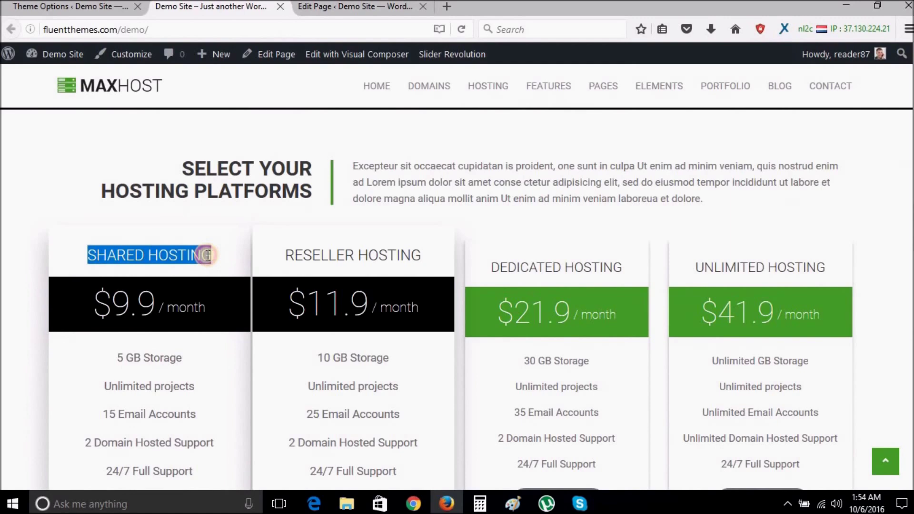
pyautogui.click(355, 6)
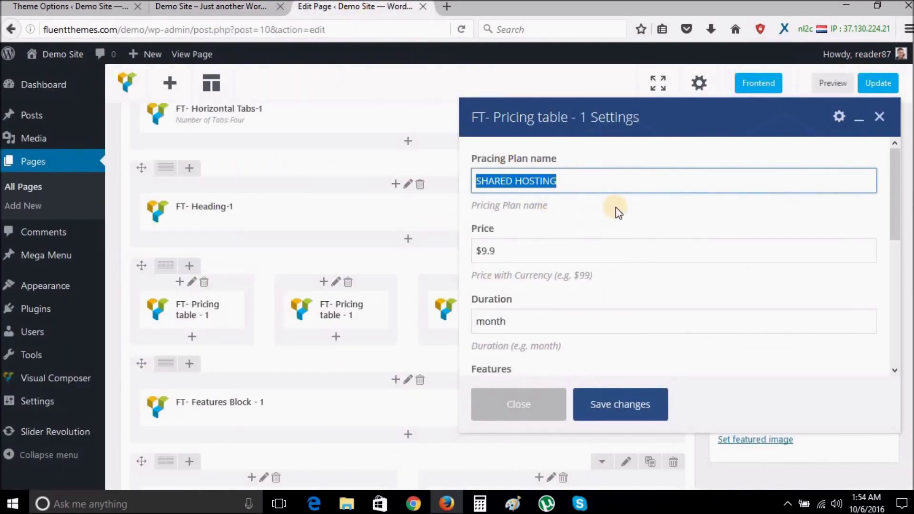
# Set the pricing plan name to "Test Title", the price to "$15.9" and the duration to "year"
pyautogui.write('Test')
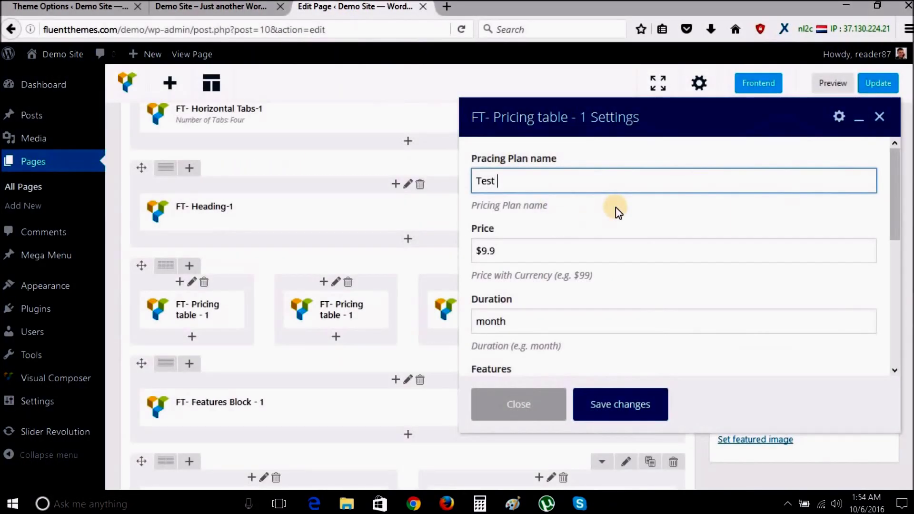
pyautogui.write(' Title')
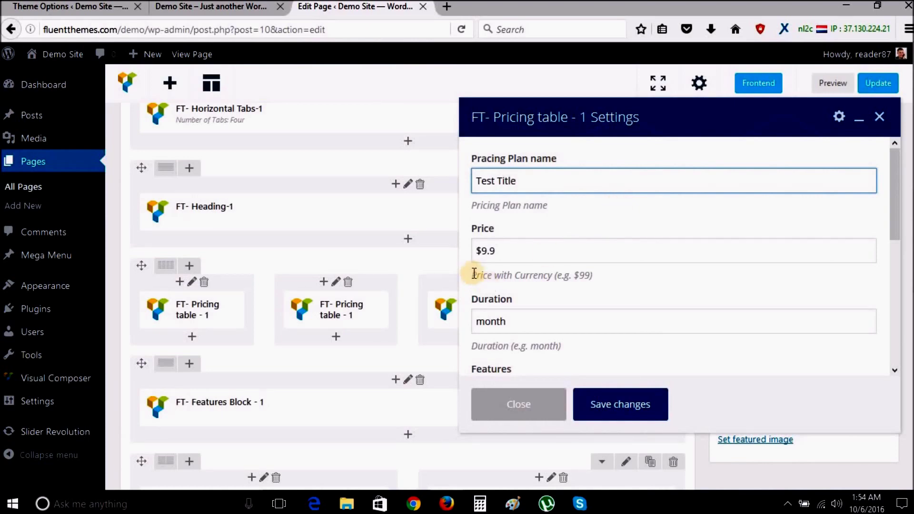
pyautogui.press('Tab')
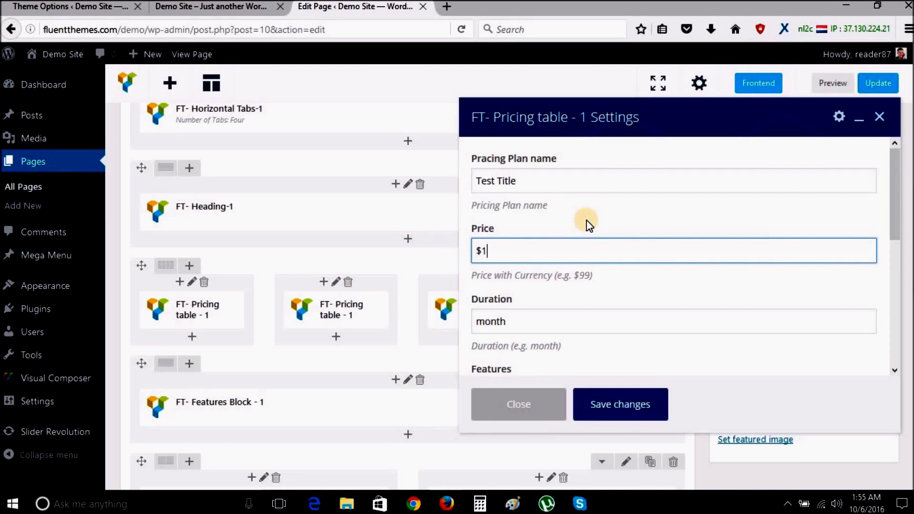
pyautogui.write('$15.9')
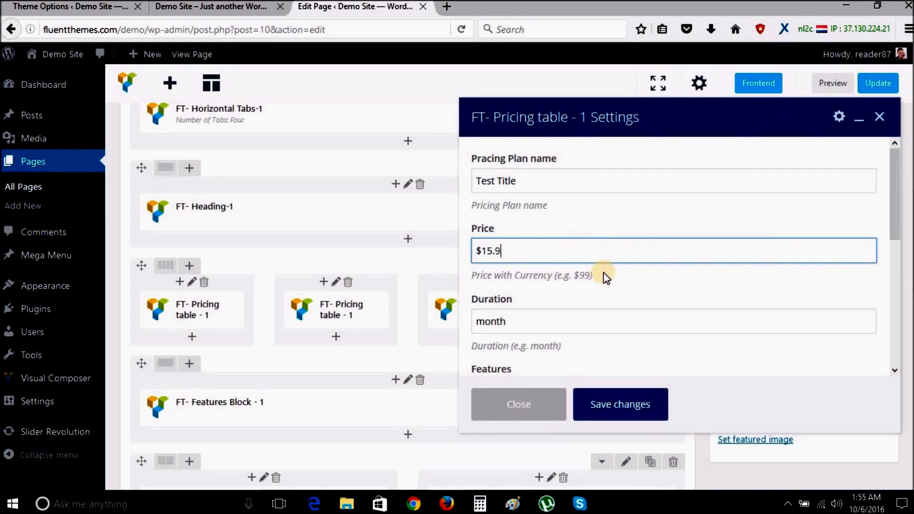
pyautogui.doubleClick(498, 321)
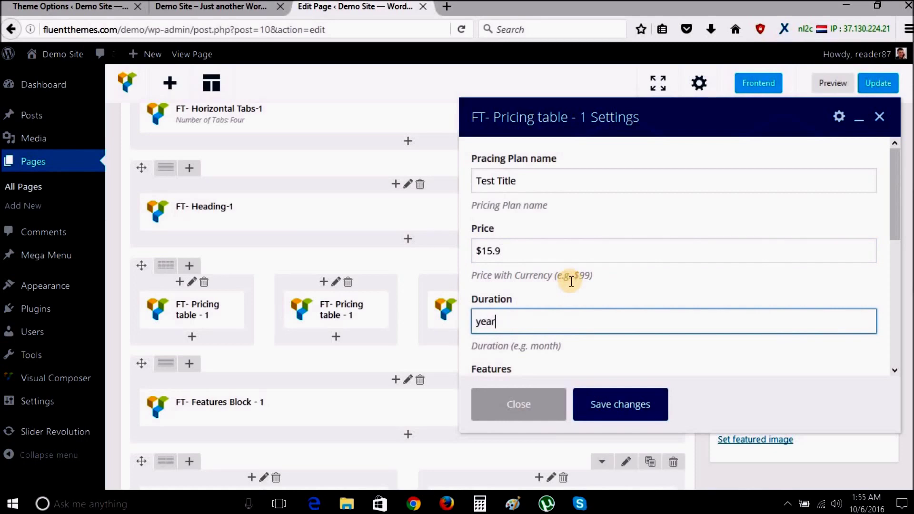
# Change the first two lines of the plan's features to "10 GB Storage" and "Full projects"
pyautogui.scroll(-2, 608, 364)
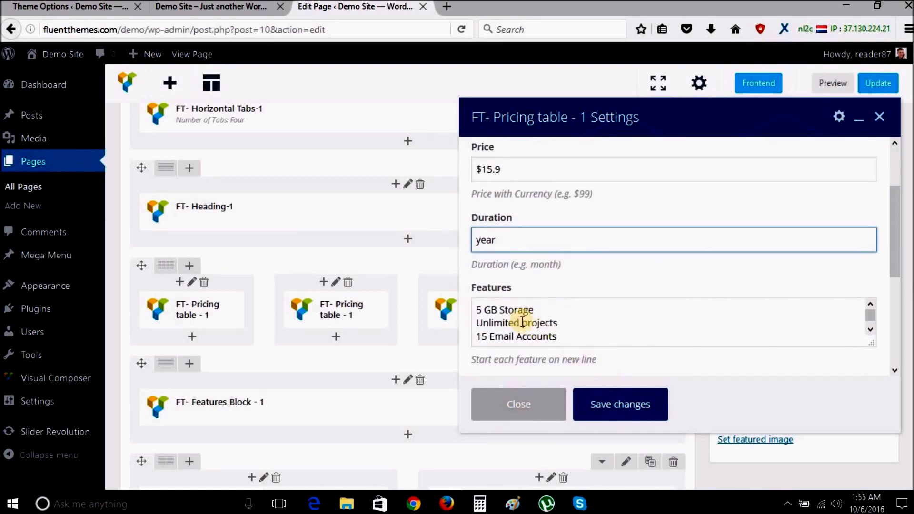
pyautogui.click(520, 319)
pyautogui.scroll(-2, 557, 311)
pyautogui.scroll(2, 556, 311)
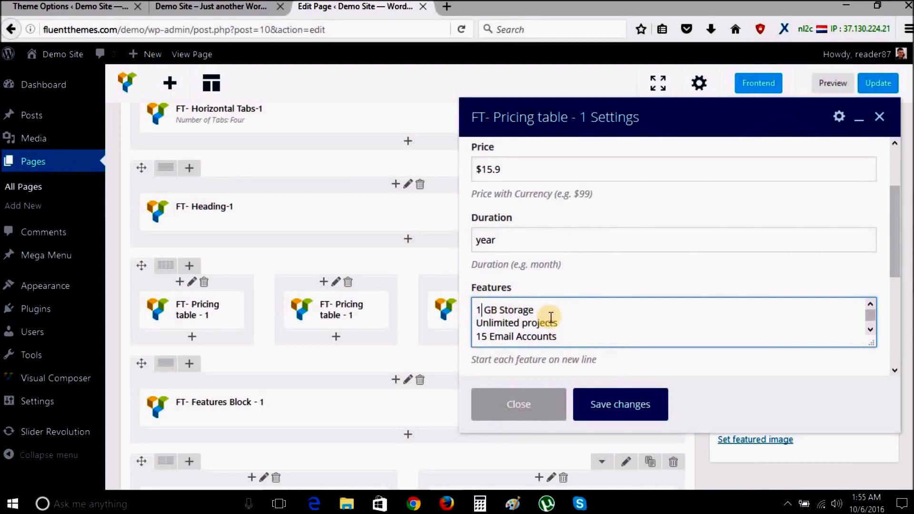
pyautogui.doubleClick(513, 325)
pyautogui.write('Full')
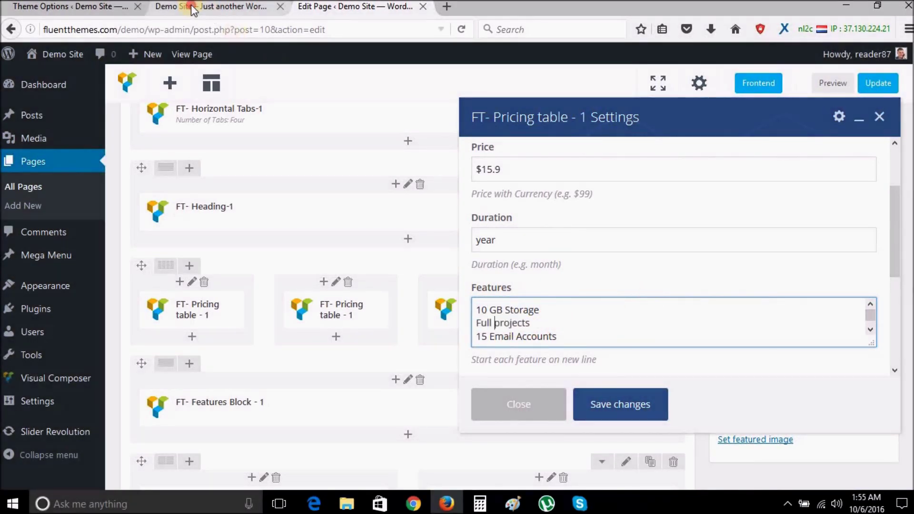
# Examine the first plan's storage, projects and price lines on the front page for comparison with the edited settings
pyautogui.click(211, 6)
pyautogui.moveTo(120, 357); pyautogui.dragTo(158, 363)
pyautogui.moveTo(106, 385); pyautogui.dragTo(175, 393)
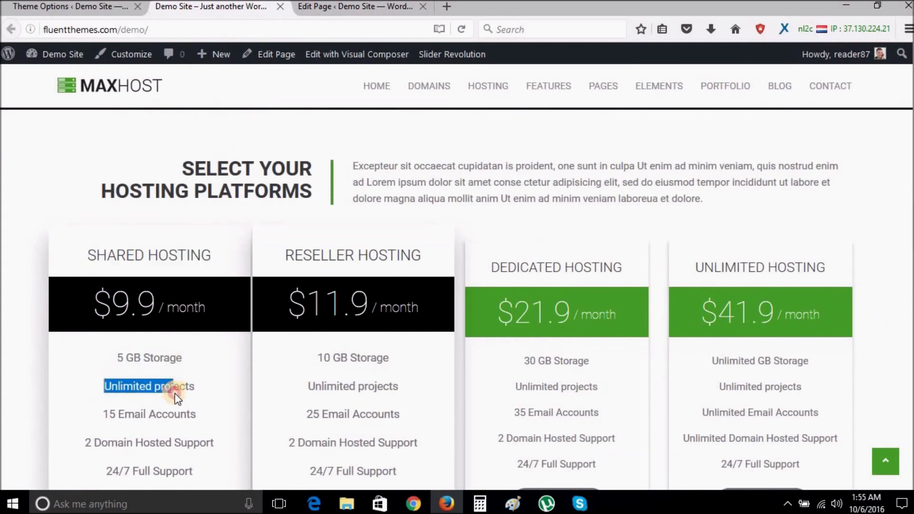
pyautogui.moveTo(110, 306); pyautogui.dragTo(249, 257)
# Save the pricing table's changes and update the Home page
pyautogui.click(355, 7)
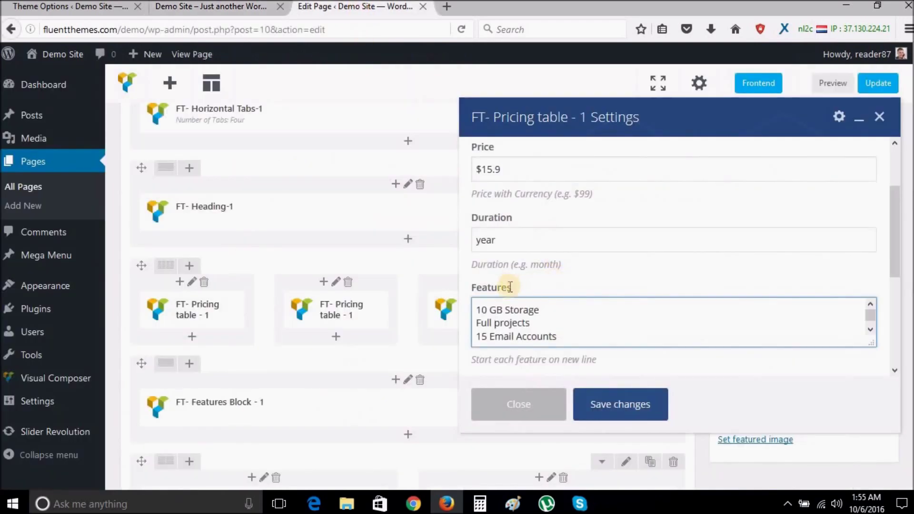
pyautogui.click(636, 404)
pyautogui.click(869, 129)
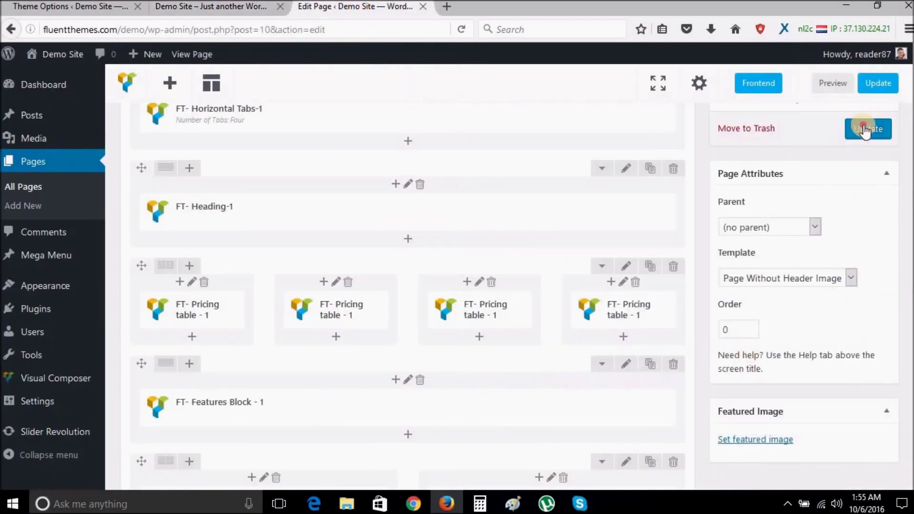
# Reload the front page and check the first pricing table's title, price, duration and storage feature
pyautogui.click(244, 3)
pyautogui.click(233, 28)
pyautogui.press('Return')
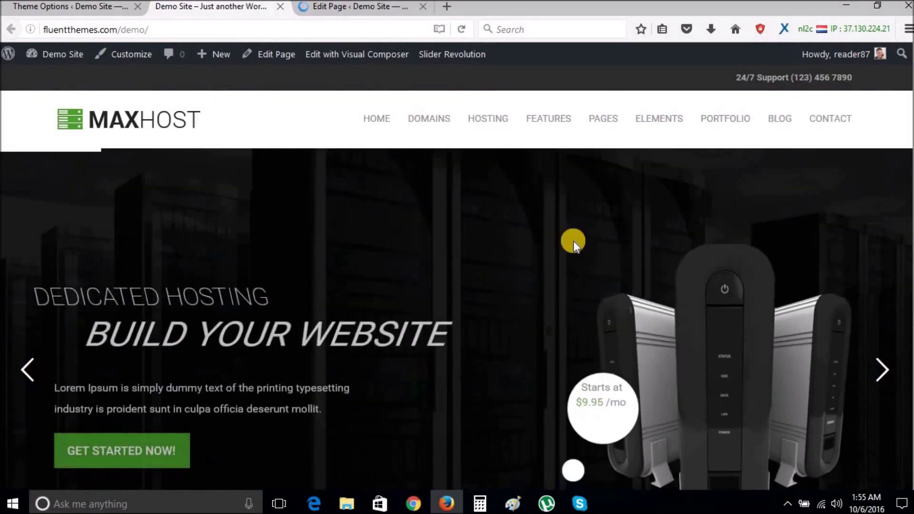
pyautogui.scroll(-10, 574, 241)
pyautogui.scroll(-3, 576, 241)
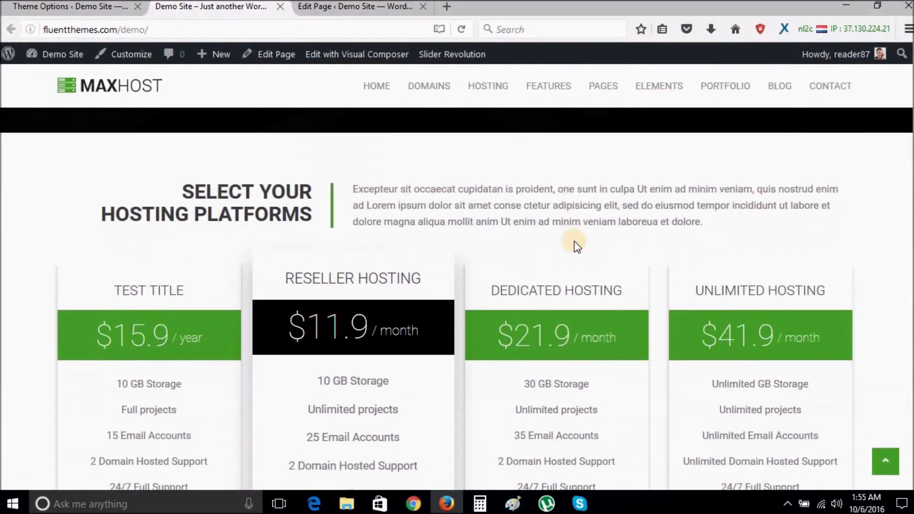
pyautogui.click(176, 261)
pyautogui.tripleClick(176, 261)
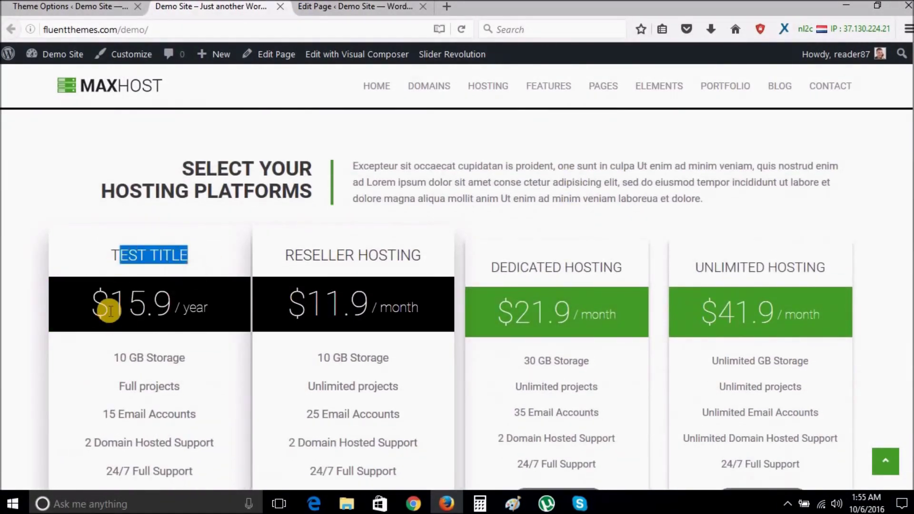
pyautogui.moveTo(125, 305); pyautogui.dragTo(194, 312)
pyautogui.moveTo(113, 358); pyautogui.dragTo(142, 374)
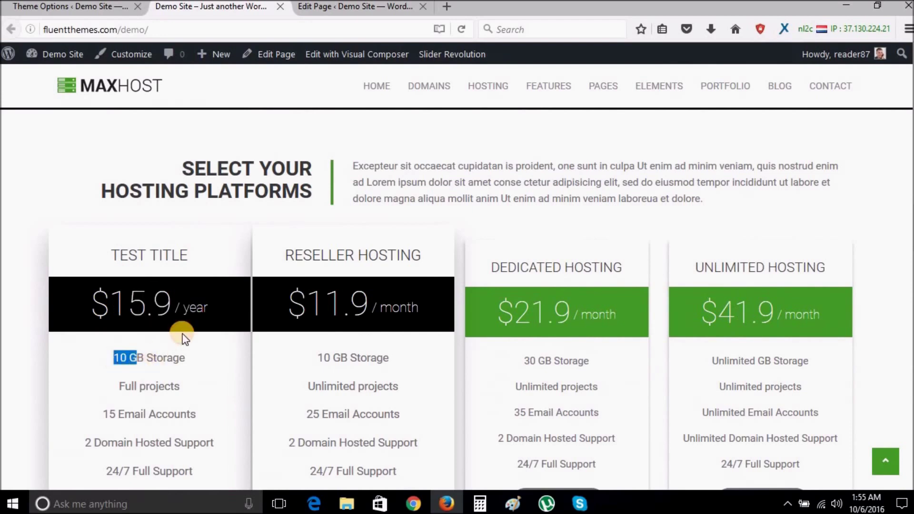
pyautogui.scroll(5, 186, 333)
# Open the list of elements to add beneath the FT- Clients Block at the end of the Home page layout
pyautogui.click(350, 7)
pyautogui.scroll(-20, 447, 296)
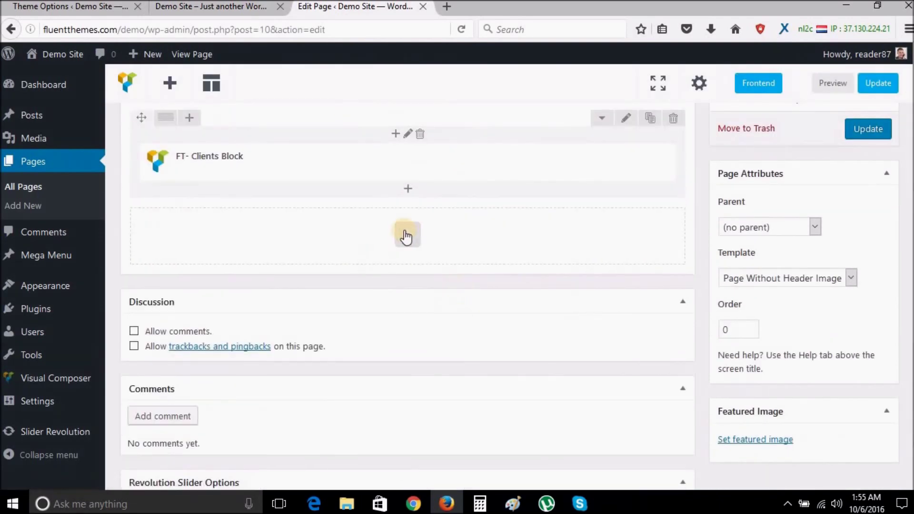
pyautogui.click(414, 236)
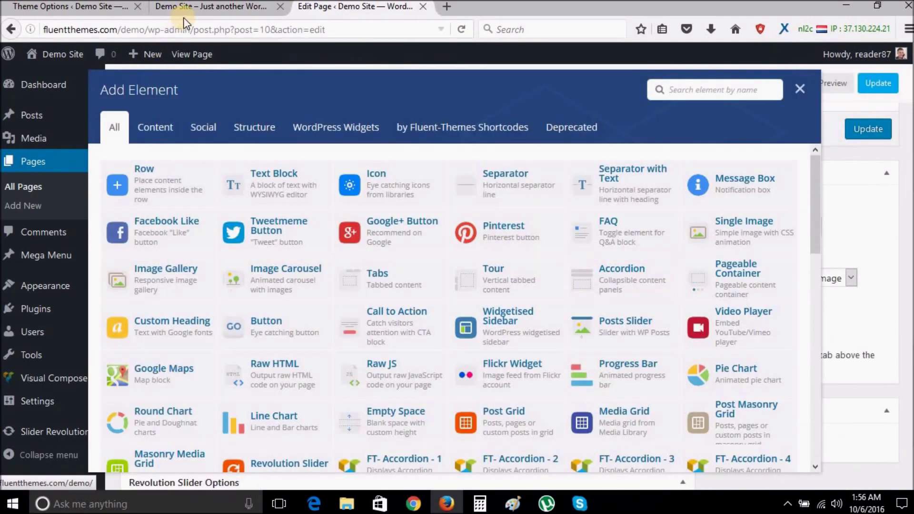
# View the front page's remaining sections down to the Precious Clients block and footer
pyautogui.click(190, 10)
pyautogui.scroll(-10, 564, 291)
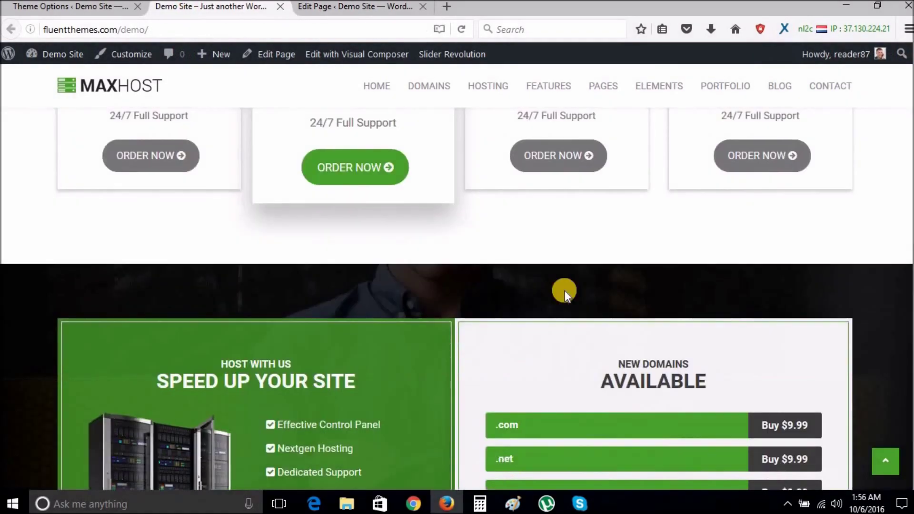
pyautogui.scroll(-15, 565, 291)
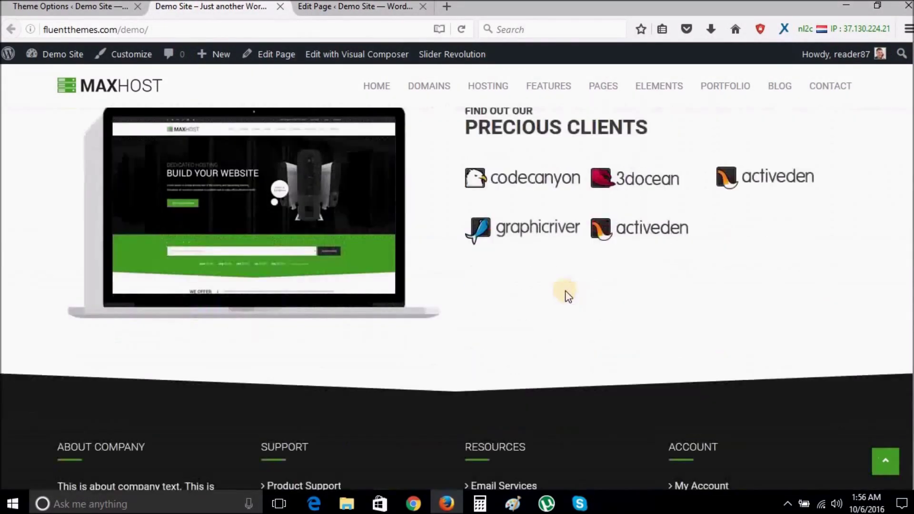
# Add an FT- Heading-5 element beneath the FT- Clients Block at the end of the Home page layout
pyautogui.click(357, 8)
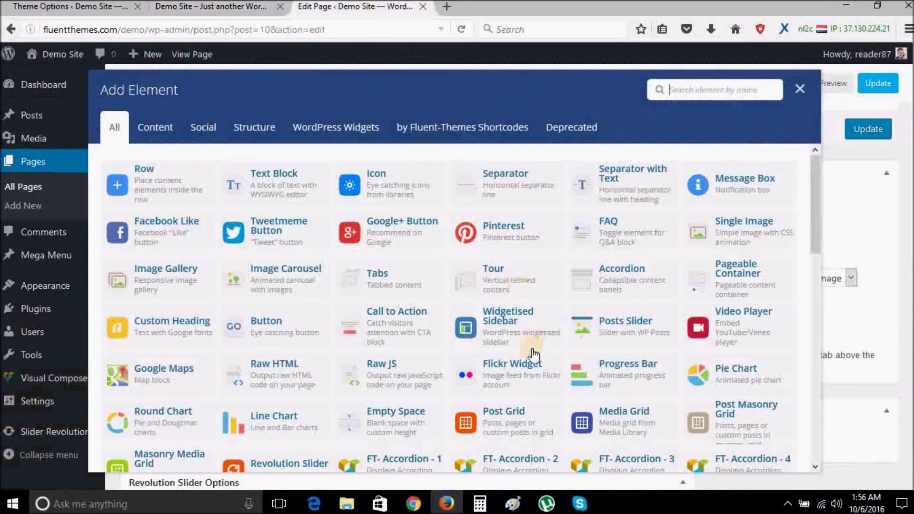
pyautogui.scroll(-4, 539, 368)
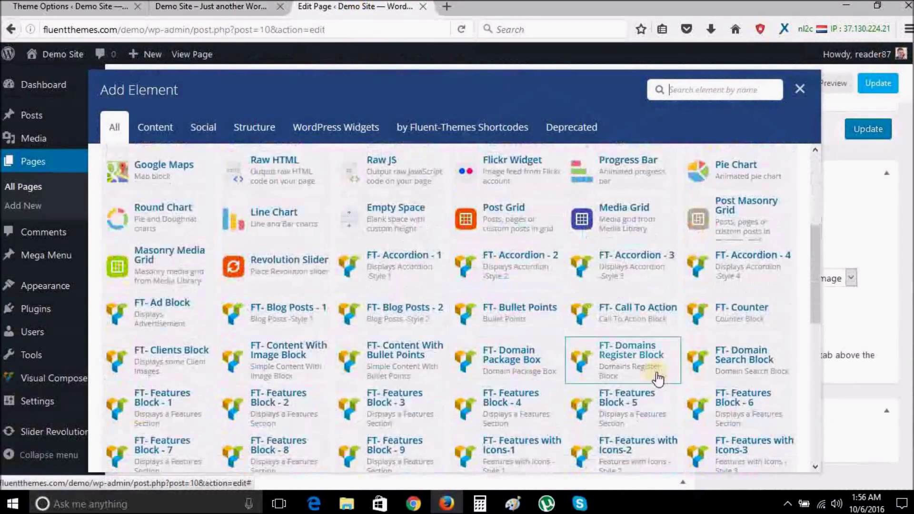
pyautogui.scroll(-1, 357, 386)
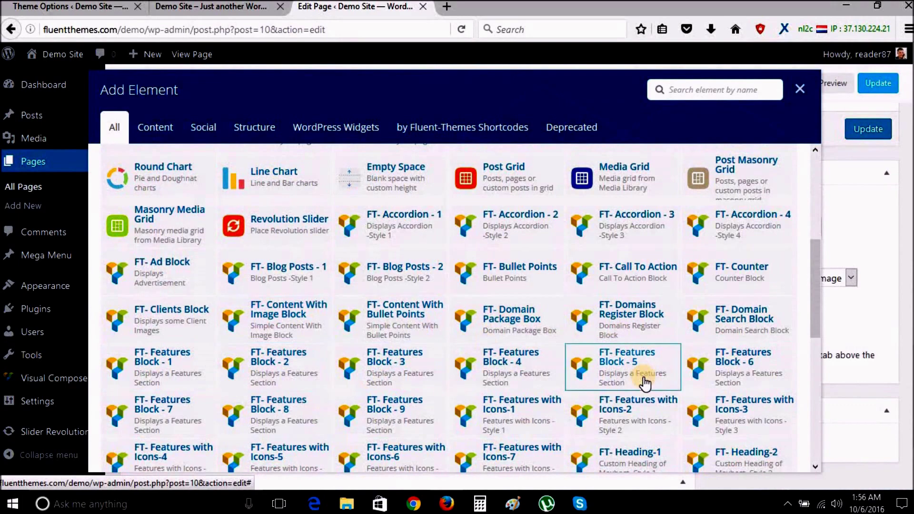
pyautogui.scroll(-2, 643, 379)
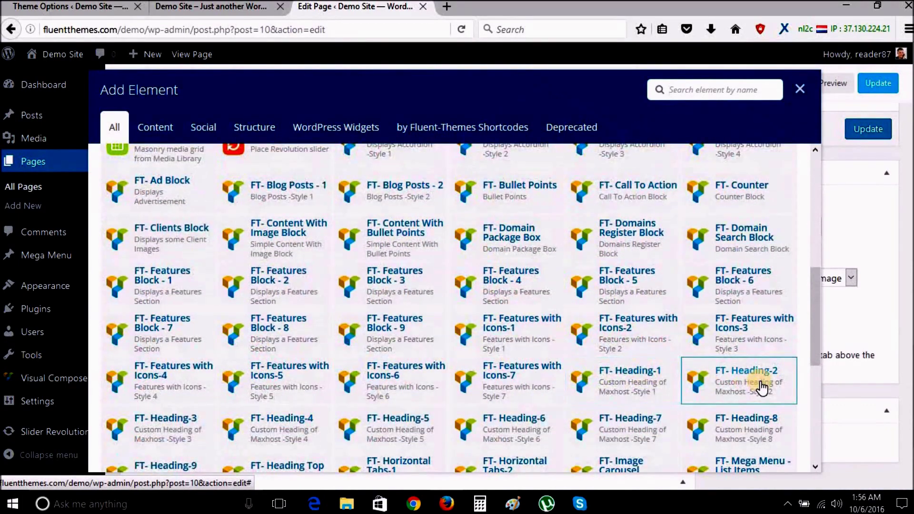
pyautogui.scroll(-2, 762, 388)
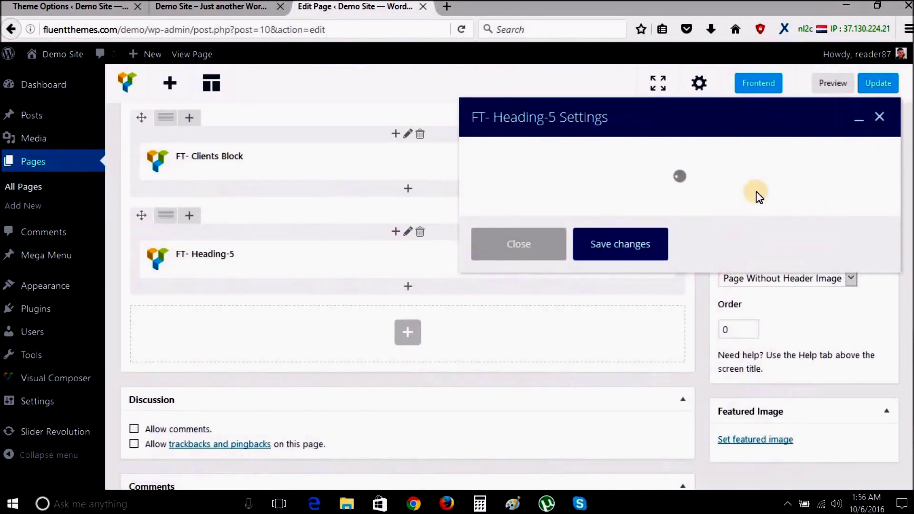
# Set Heading Line 1 to "Heading style 5" and Heading Line 2 to "A new block of Heading style 5", and save the element
pyautogui.click(564, 182)
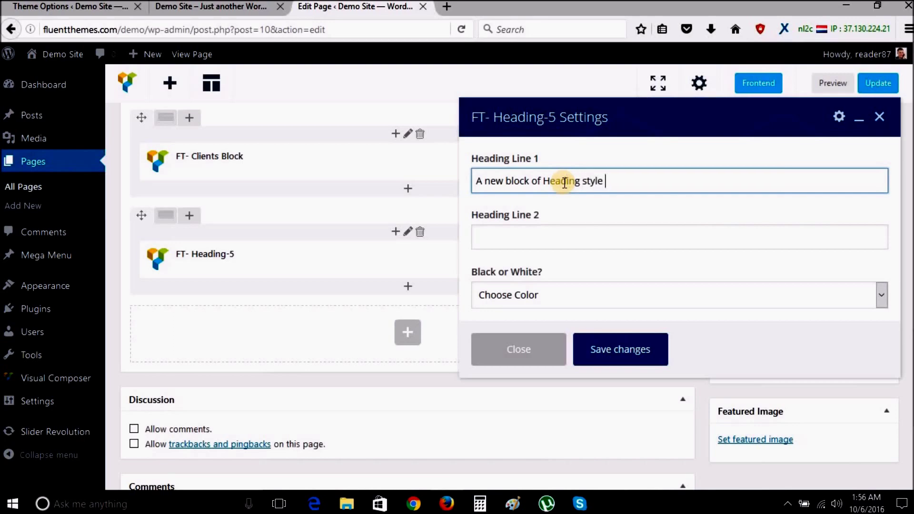
pyautogui.click(546, 235)
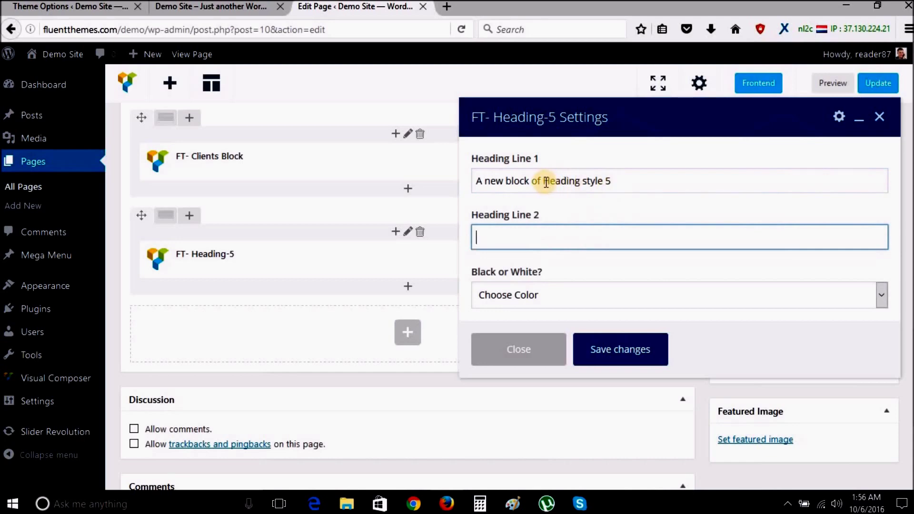
pyautogui.moveTo(619, 184); pyautogui.dragTo(419, 184)
pyautogui.hotkey('ctrl', 'c')
pyautogui.click(538, 240)
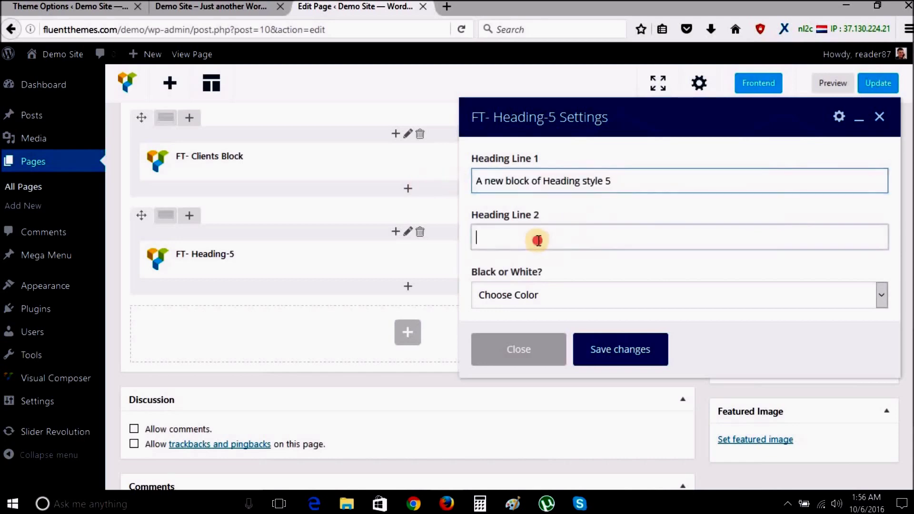
pyautogui.hotkey('ctrl', 'v')
pyautogui.moveTo(545, 180); pyautogui.dragTo(480, 185)
pyautogui.press('BackSpace')
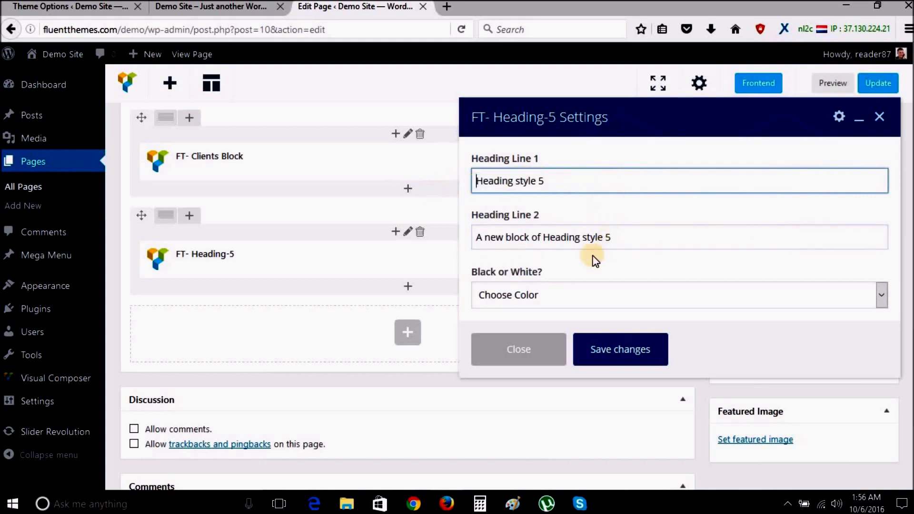
pyautogui.scroll(-1, 576, 277)
pyautogui.scroll(-1, 576, 278)
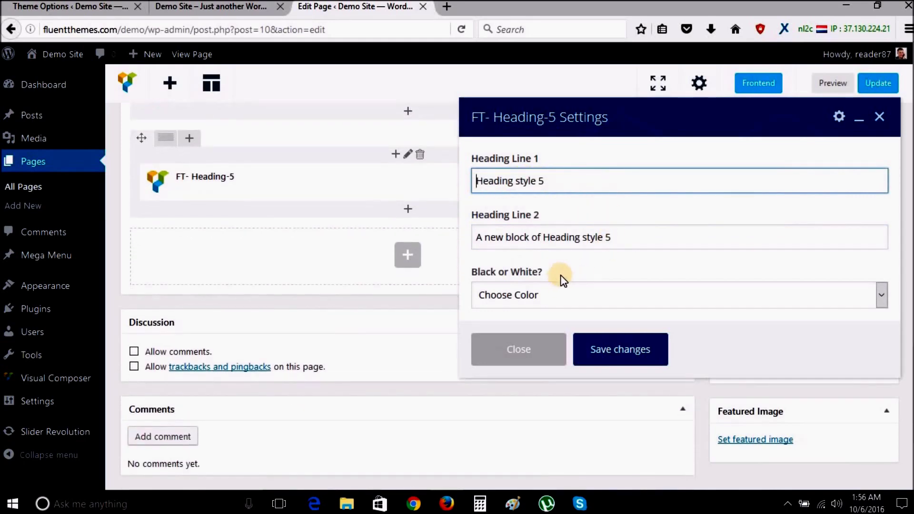
pyautogui.scroll(2, 560, 279)
pyautogui.click(626, 358)
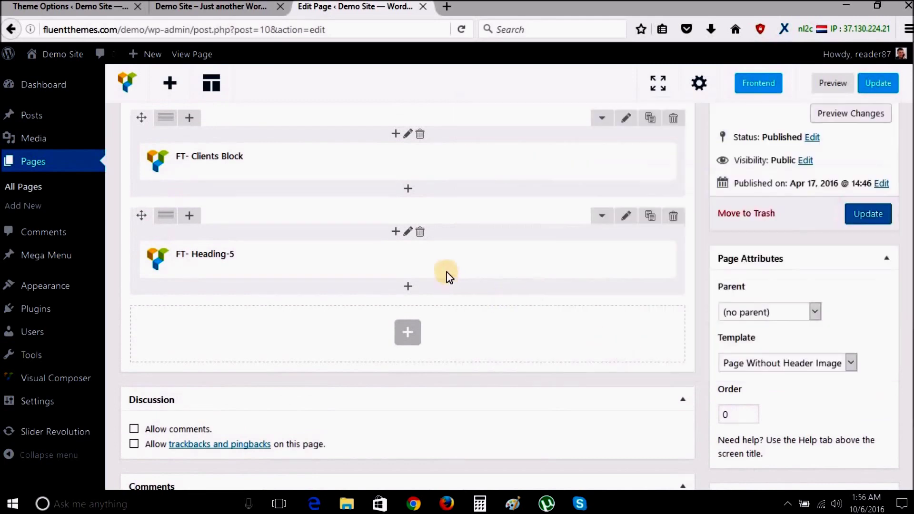
# Give the FT- Heading-5 row 40px top and bottom padding, save the row settings and update the Home page
pyautogui.click(625, 217)
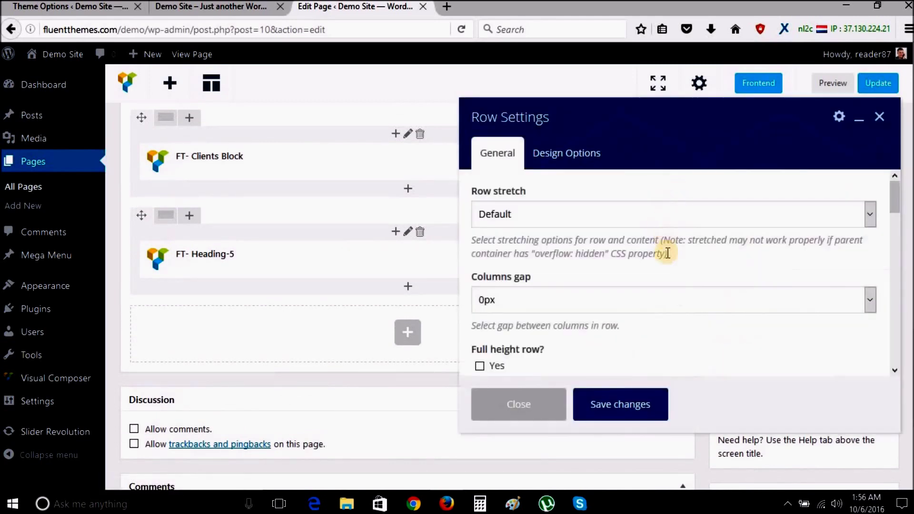
pyautogui.scroll(-10, 668, 253)
pyautogui.scroll(-2, 668, 253)
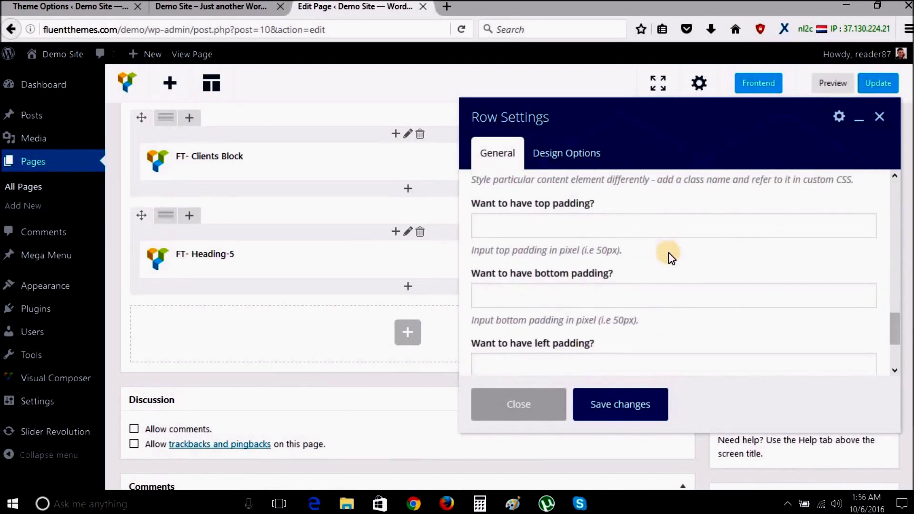
pyautogui.click(633, 224)
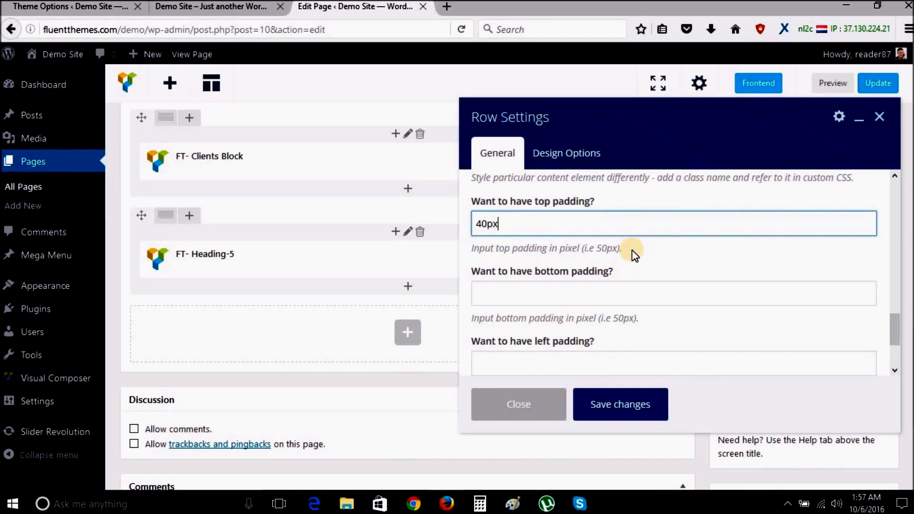
pyautogui.click(562, 289)
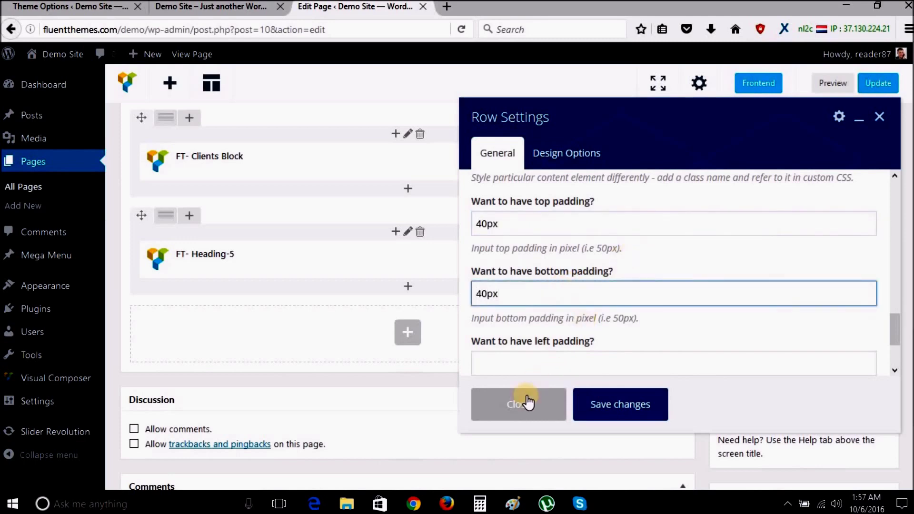
pyautogui.click(614, 404)
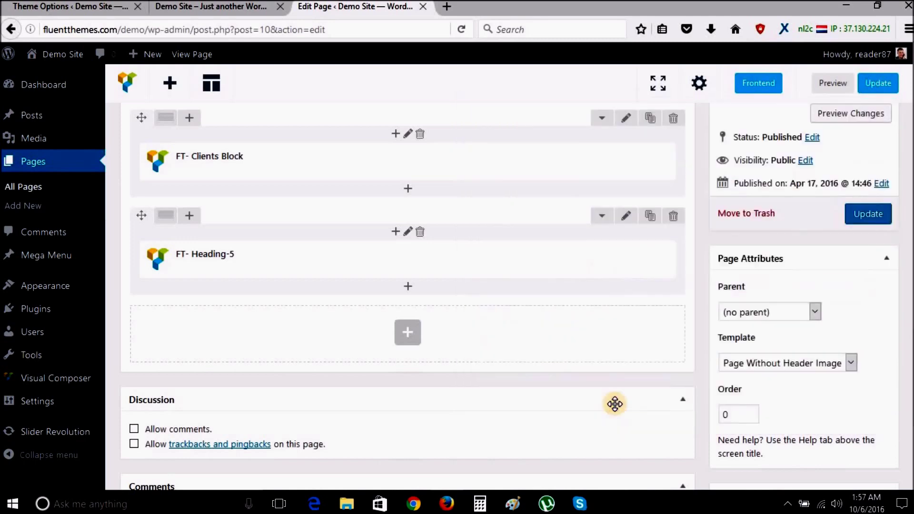
pyautogui.click(869, 218)
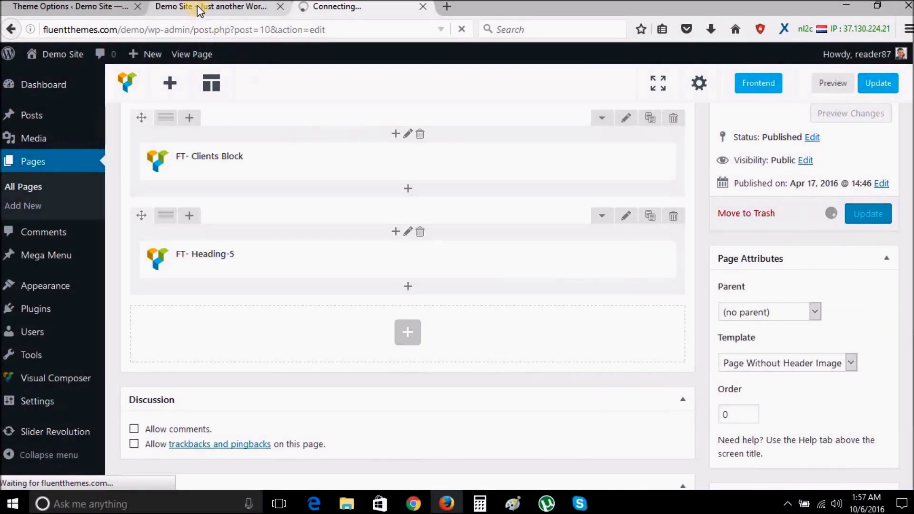
# View the area between the Precious Clients block and the footer on the not yet reloaded front page
pyautogui.click(199, 10)
pyautogui.scroll(3, 538, 242)
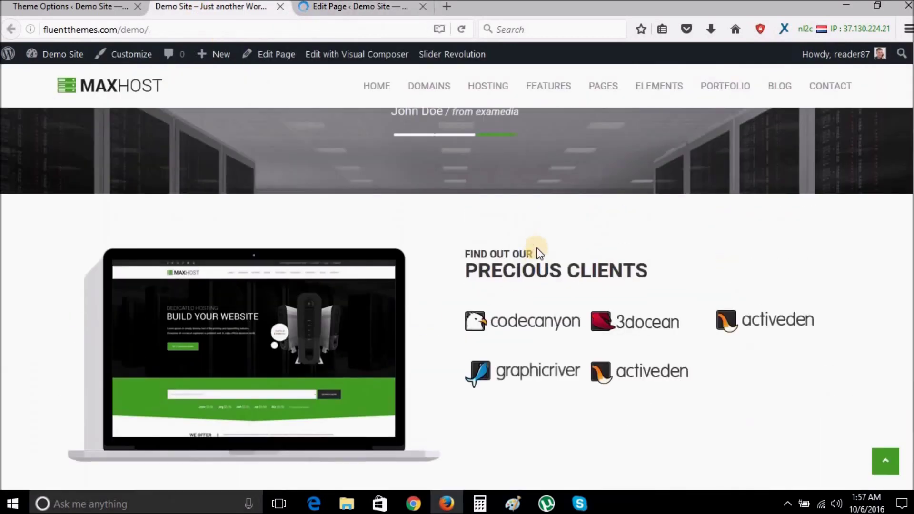
pyautogui.scroll(-5, 445, 324)
pyautogui.scroll(3, 445, 322)
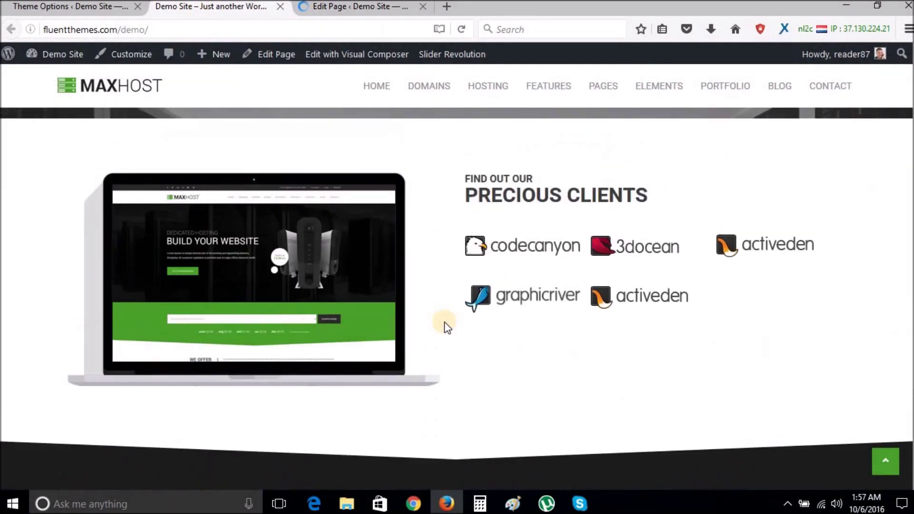
pyautogui.scroll(-5, 444, 322)
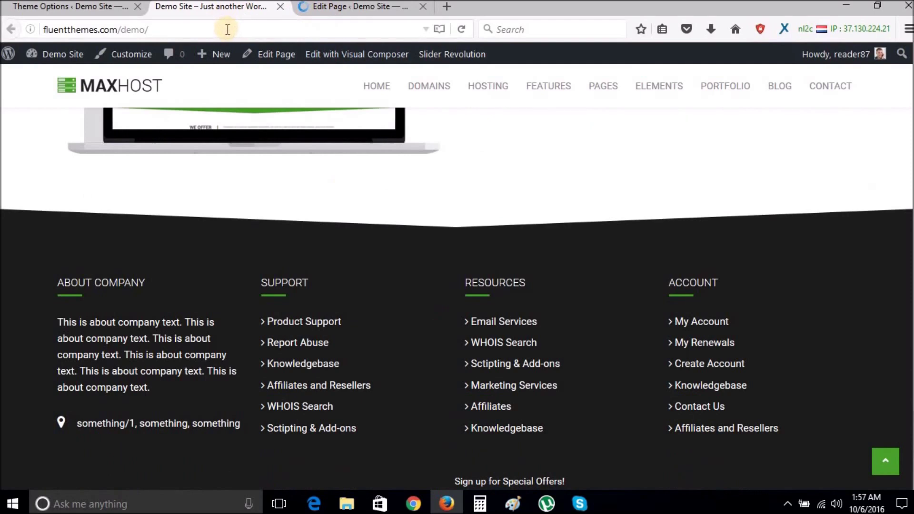
# Reload the front page, check both lines of the new heading beneath Precious Clients, and return to the Home page editor
pyautogui.hotkey('ctrl', 'l')
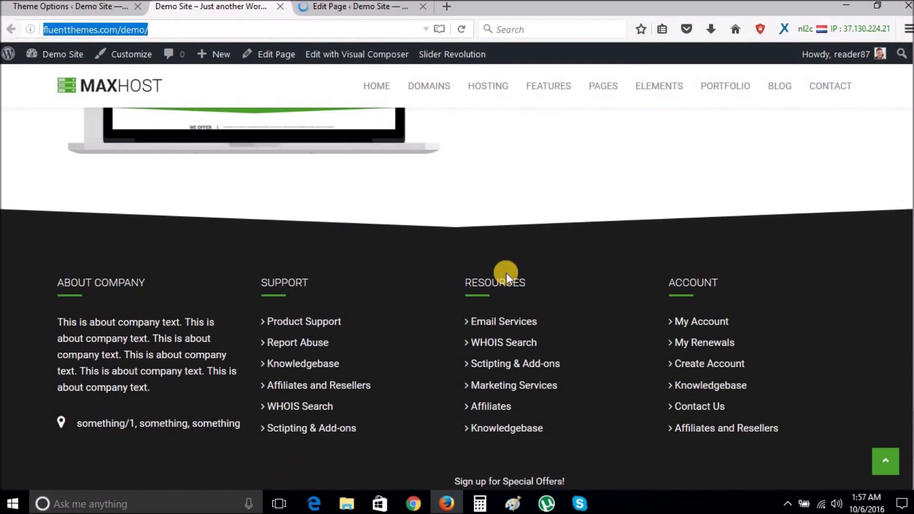
pyautogui.press('Return')
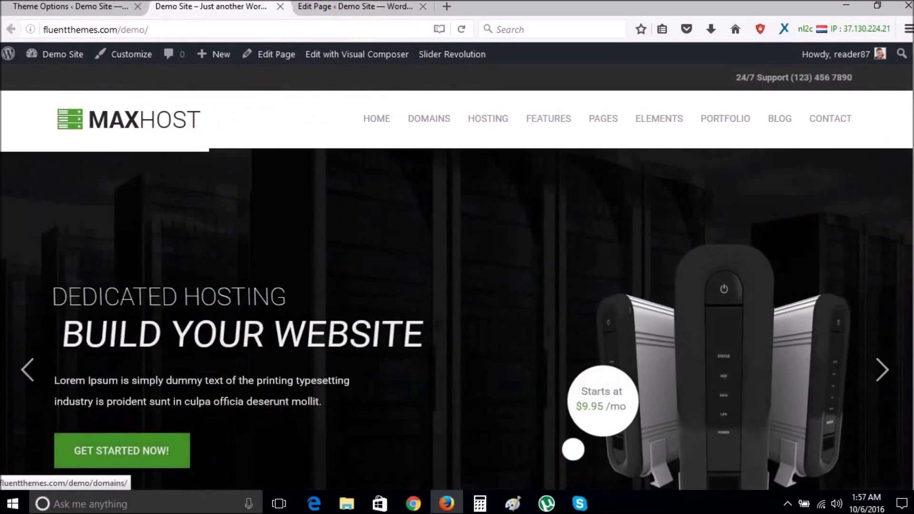
pyautogui.scroll(-15, 457, 286)
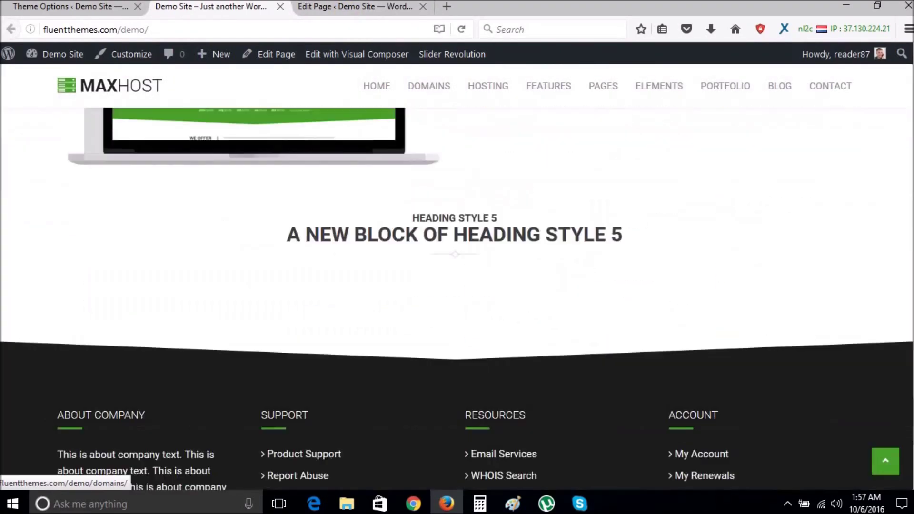
pyautogui.scroll(3, 535, 353)
pyautogui.moveTo(412, 332); pyautogui.dragTo(500, 341)
pyautogui.moveTo(619, 351); pyautogui.dragTo(345, 339)
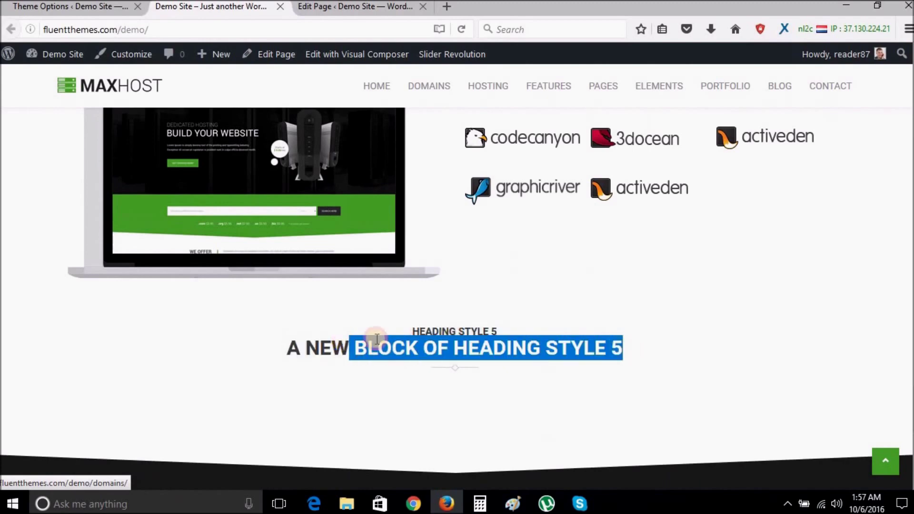
pyautogui.click(663, 356)
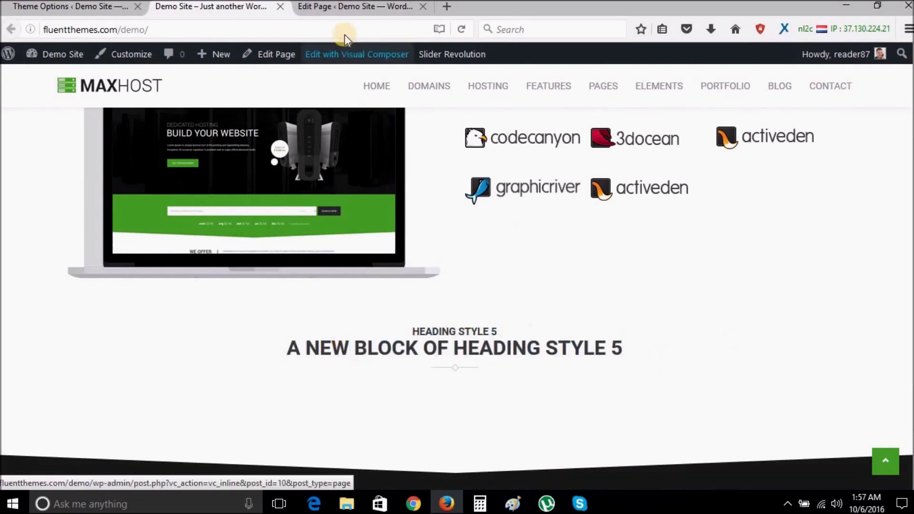
pyautogui.click(339, 7)
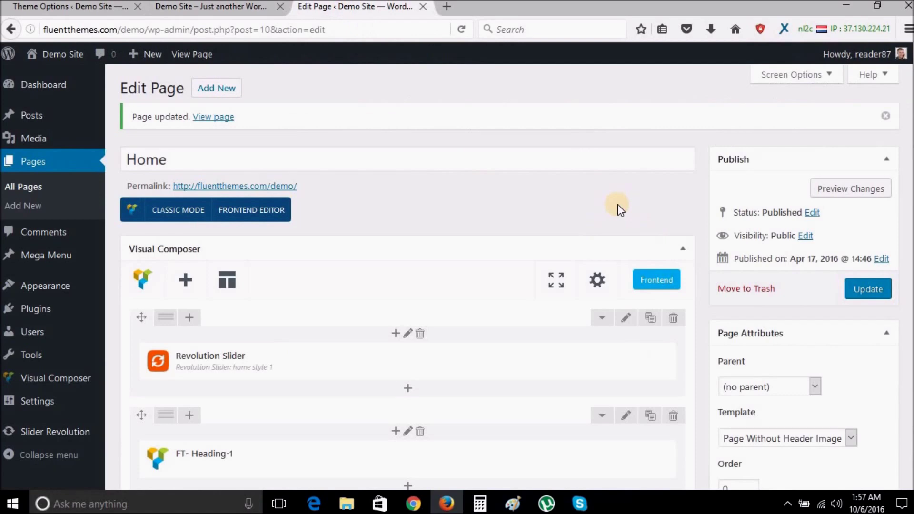